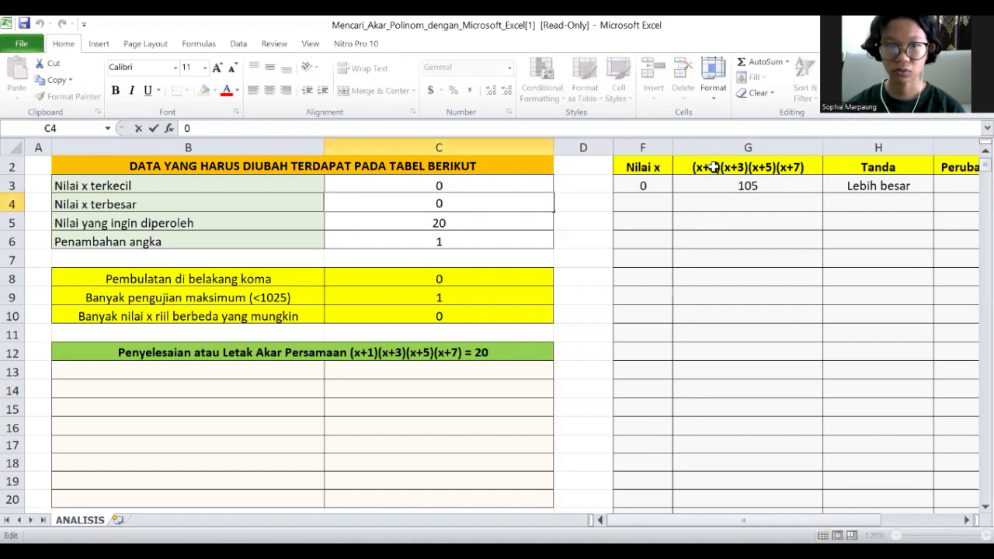
Change the first two factors of the polynomial header in G2 to (x-7)(x-2)
double_click(715, 167)
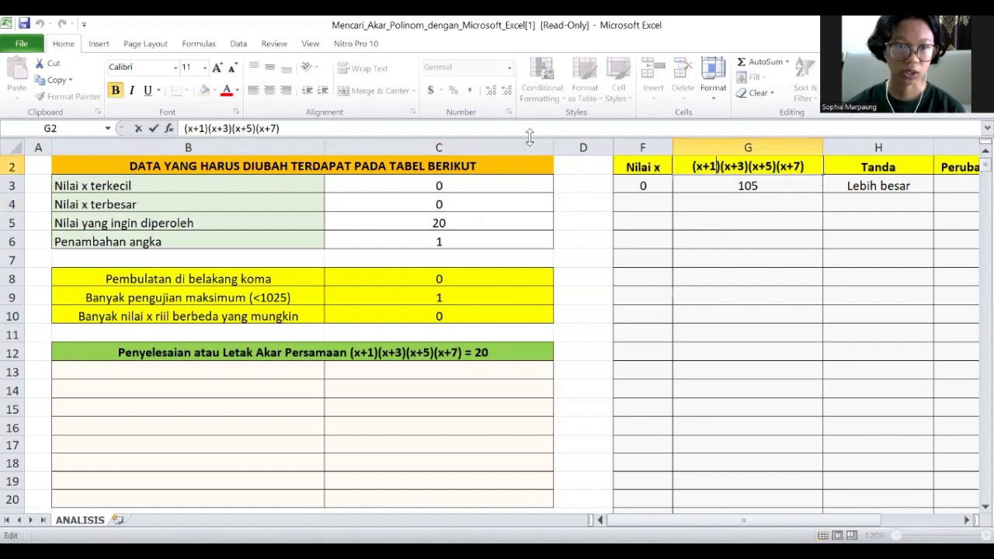
left_click(203, 129)
key("BackSpace")
key("BackSpace")
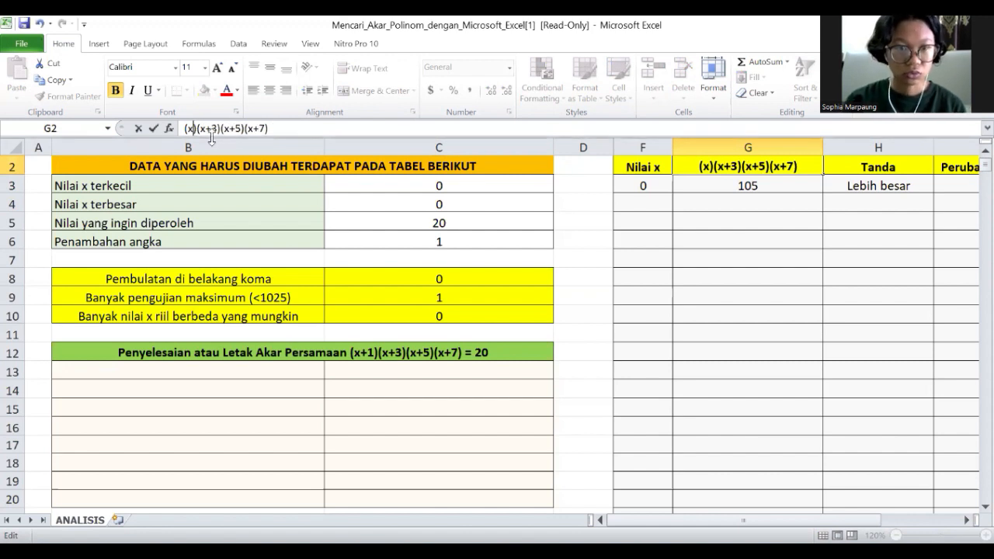
type("-7")
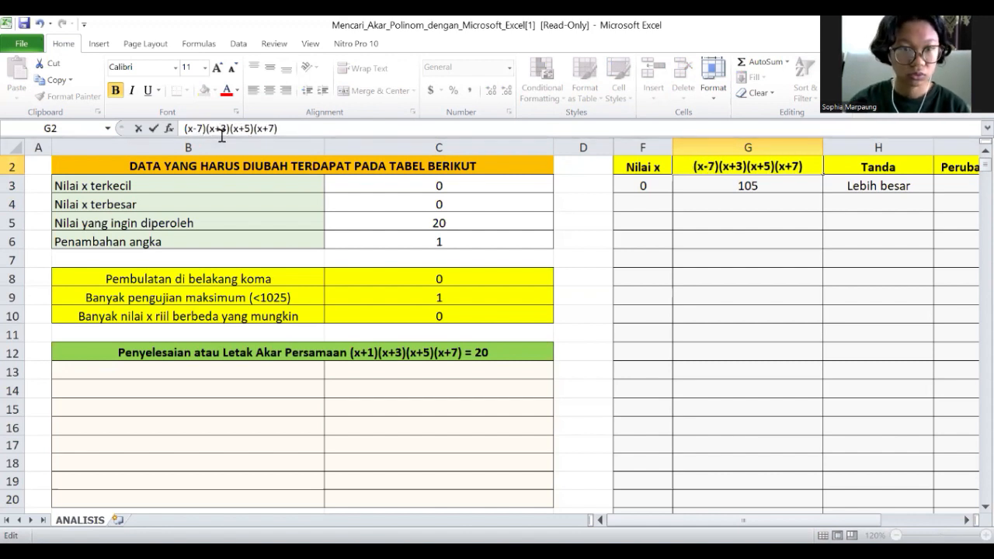
key("BackSpace")
key("BackSpace")
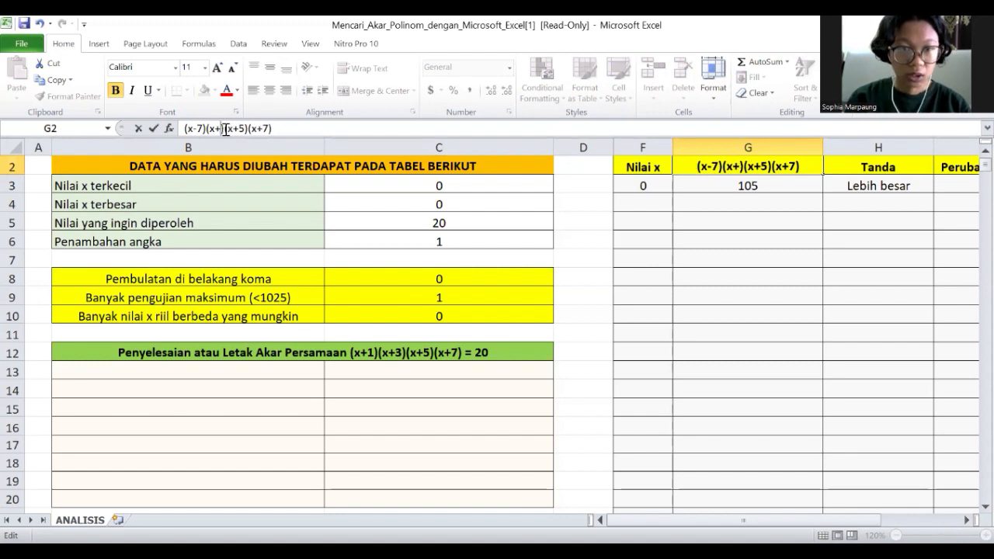
type("-2")
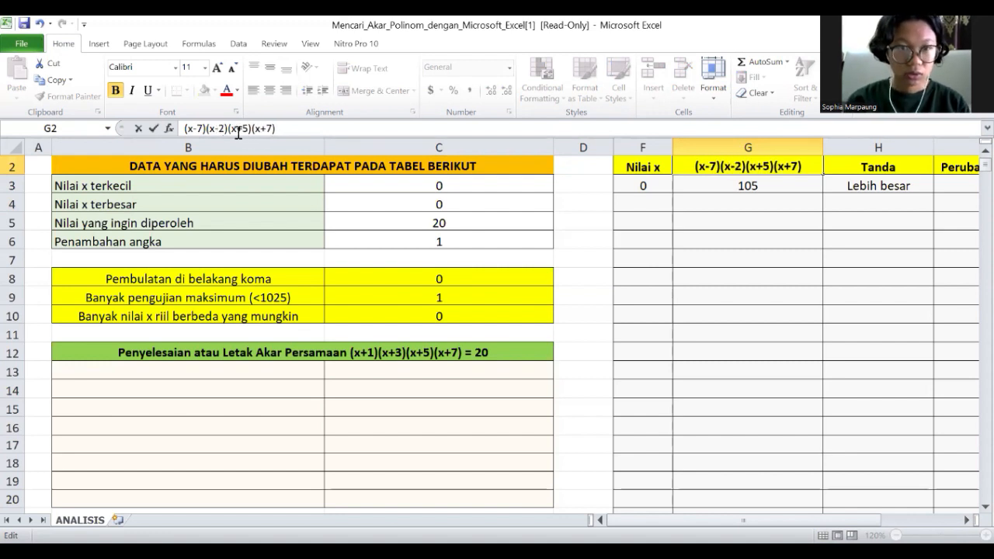
Change the last two factors of the polynomial header in G2 to (x+3)(x+8)
left_click(248, 129)
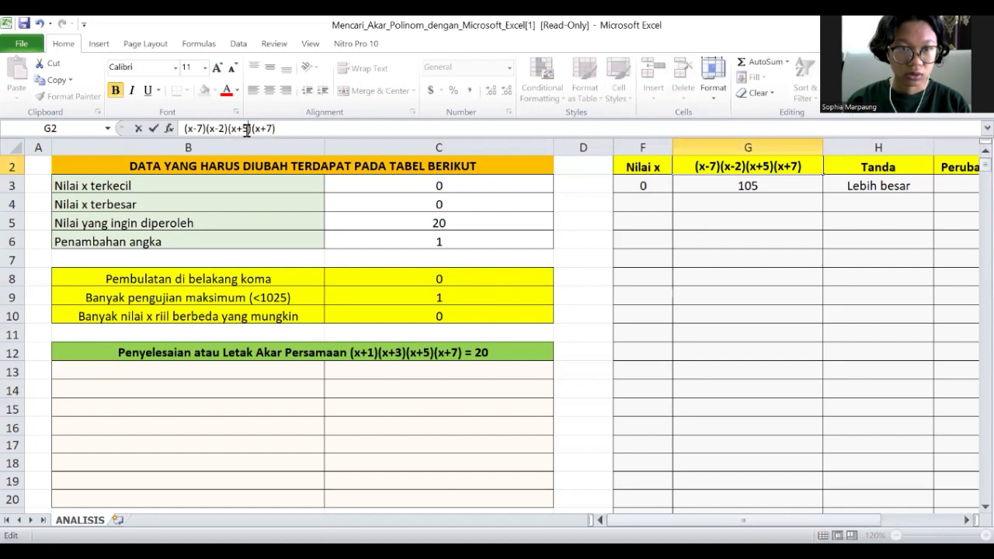
key("BackSpace")
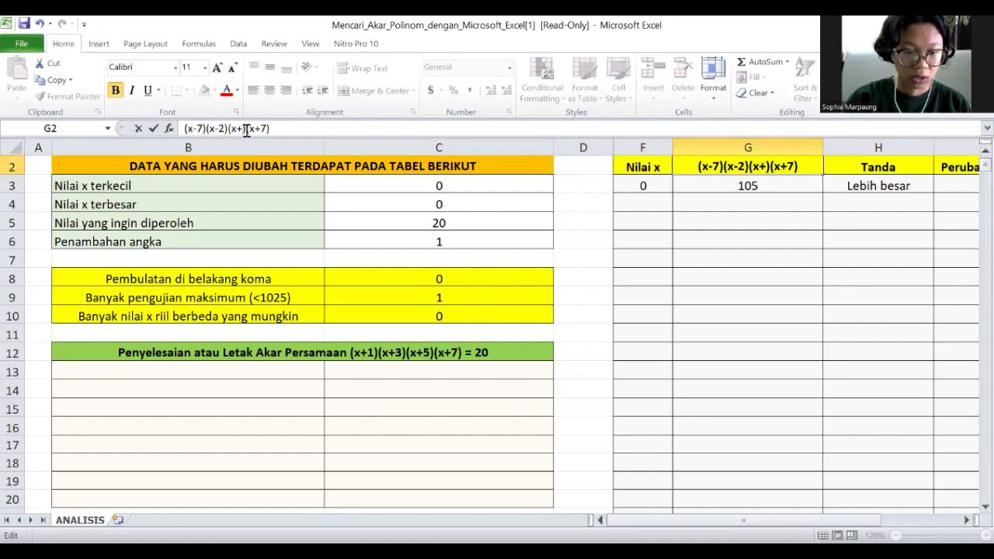
type("3")
left_click(271, 129)
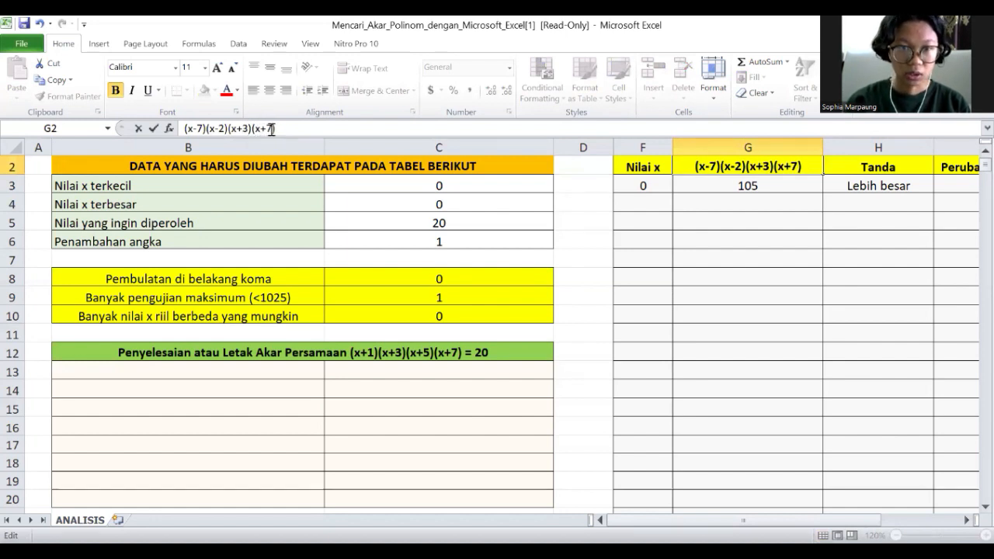
key("BackSpace")
type("8")
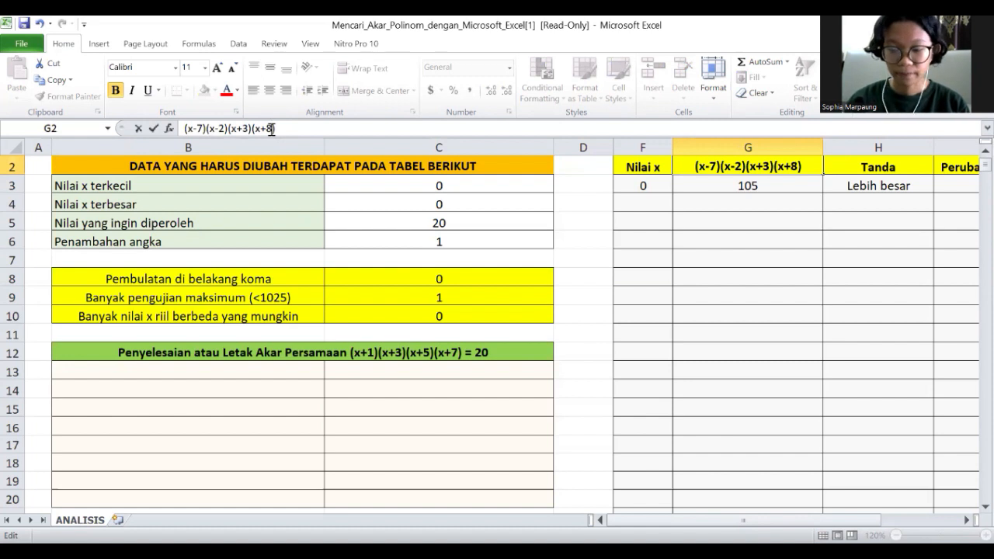
key("Return")
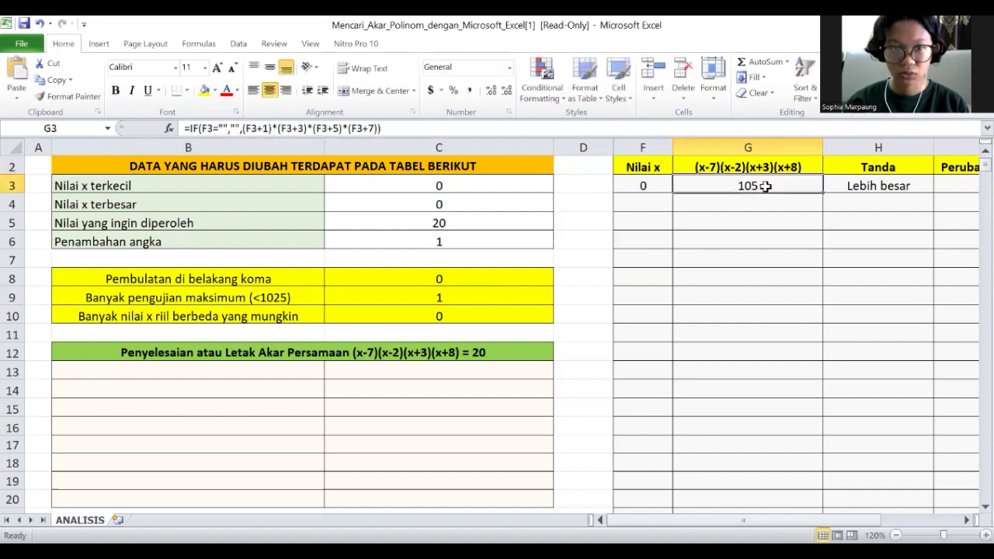
Edit the formula in G3 to =IF(F3="","",(F3-7)*(F3-2)*(F3+3)*(F3+8))
left_click(268, 128)
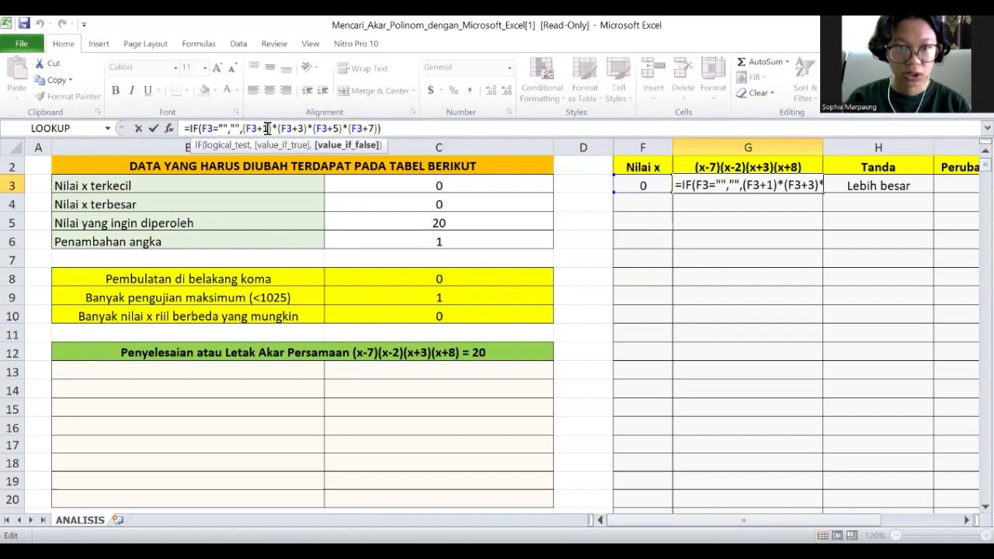
key("BackSpace")
key("BackSpace")
type("-7")
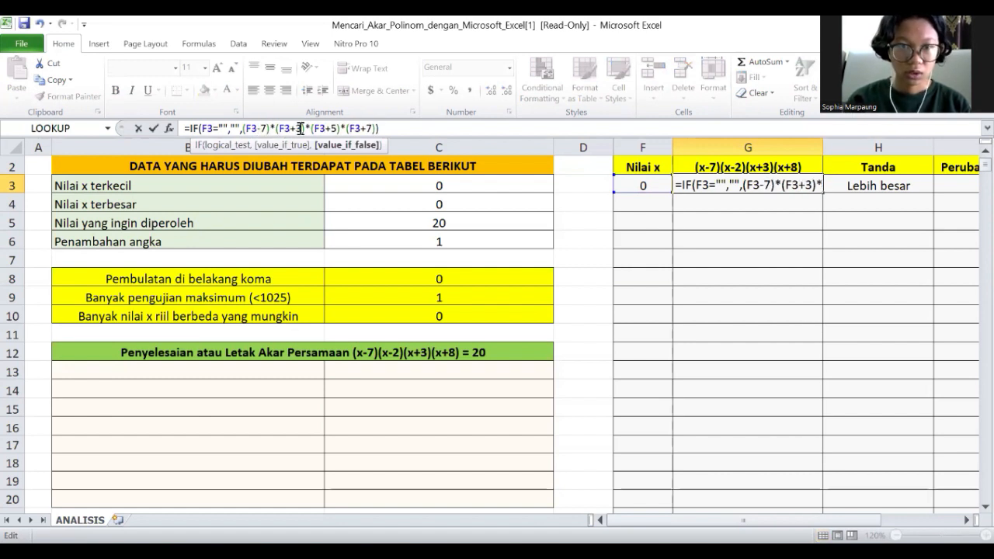
key("BackSpace")
key("BackSpace")
type("-2)*(F")
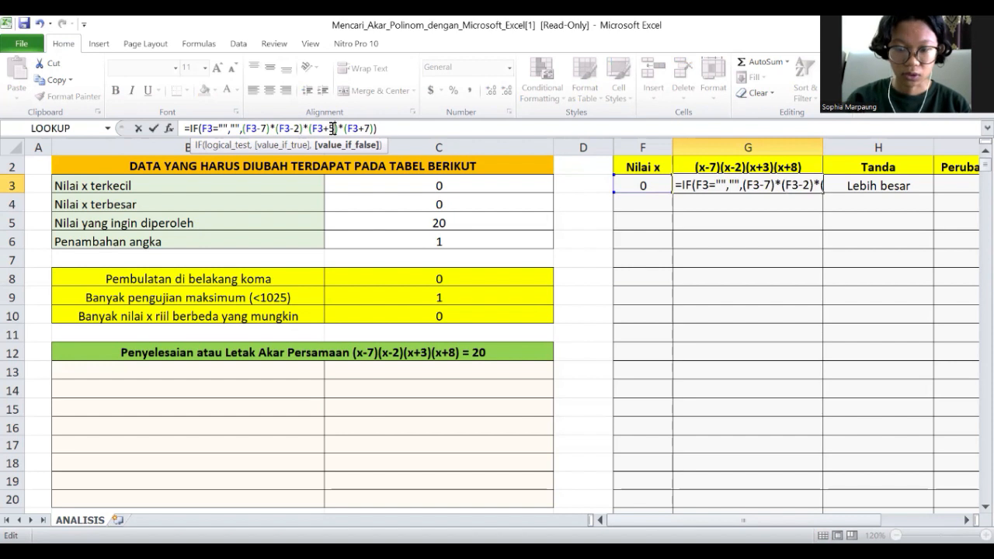
type("3")
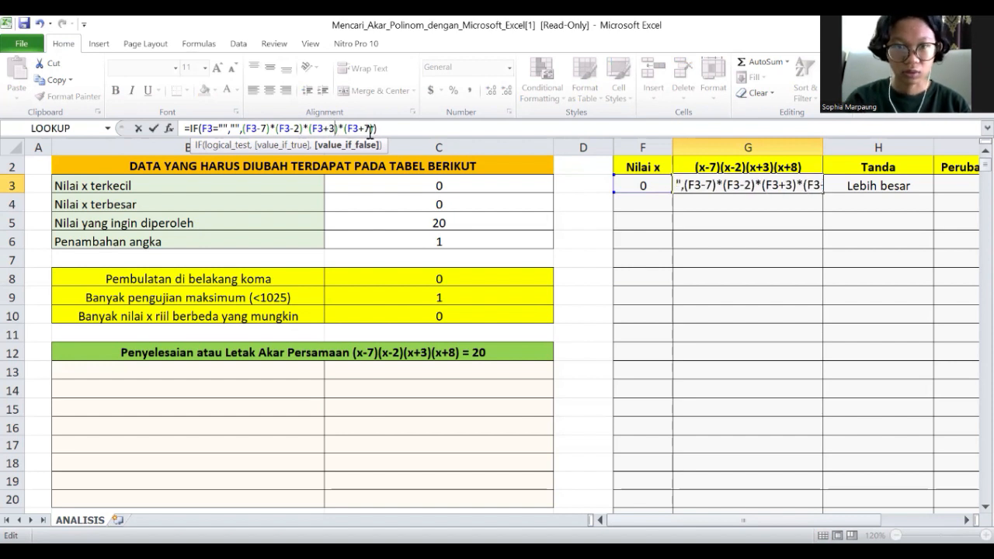
key("BackSpace")
type("8")
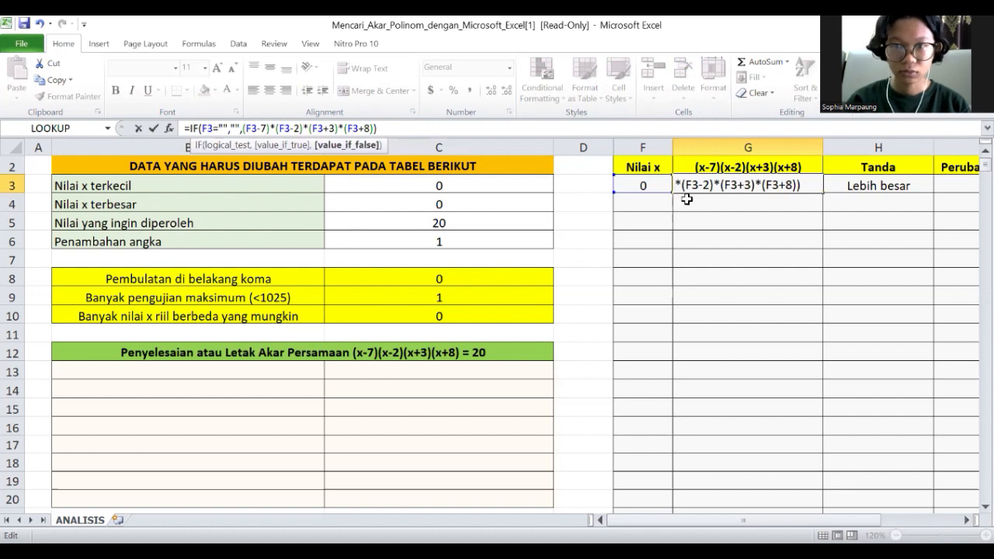
key("Return")
Copy the G3 formula and paste it as formulas only down column G through row 1015
left_click(758, 186)
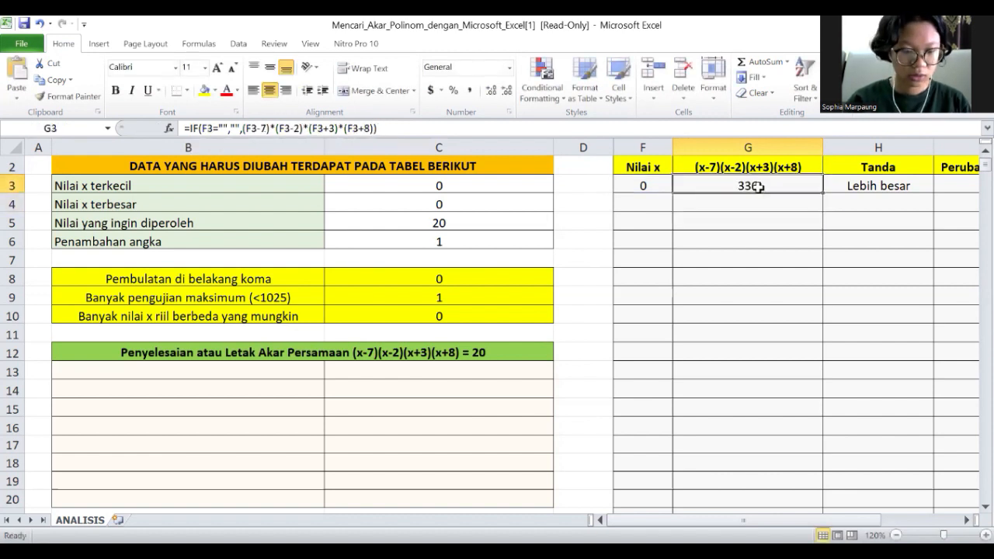
key("ctrl+c")
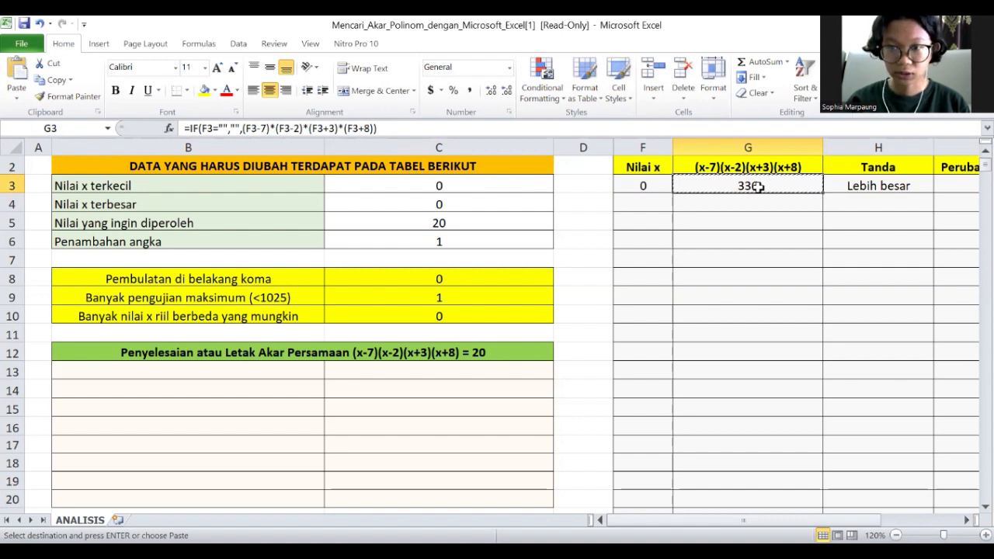
left_click_drag(752, 204, 825, 439)
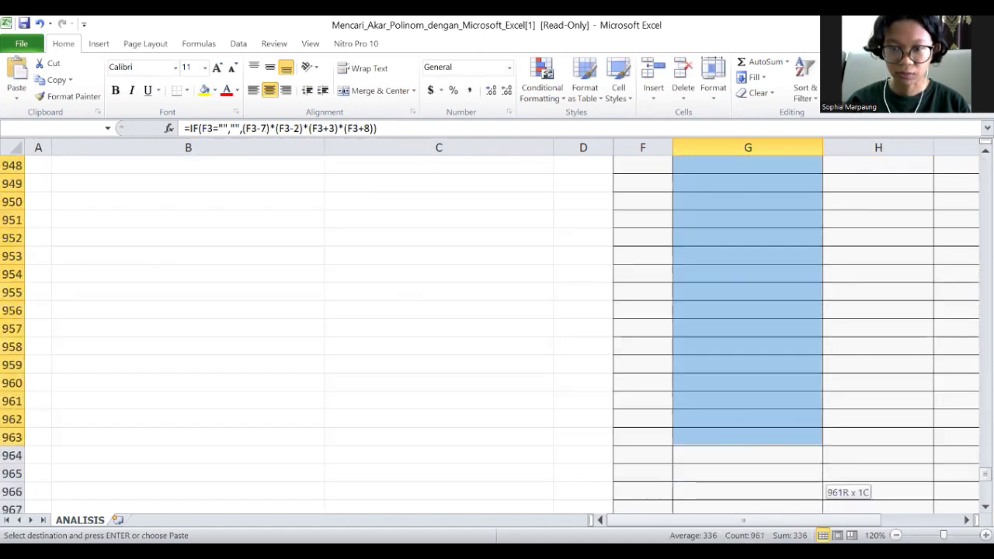
left_click_drag(825, 482, 749, 444)
right_click(749, 444)
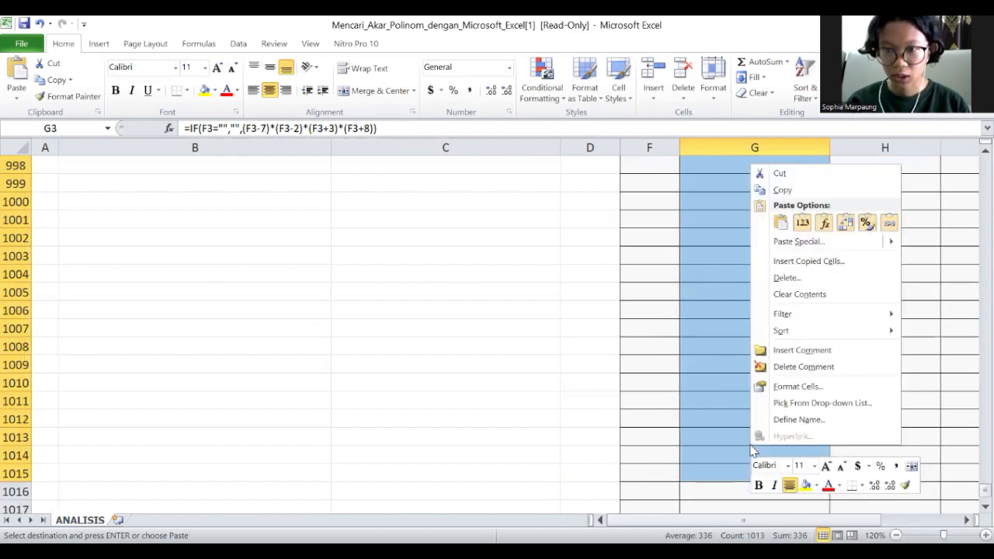
mouse_move(827, 242)
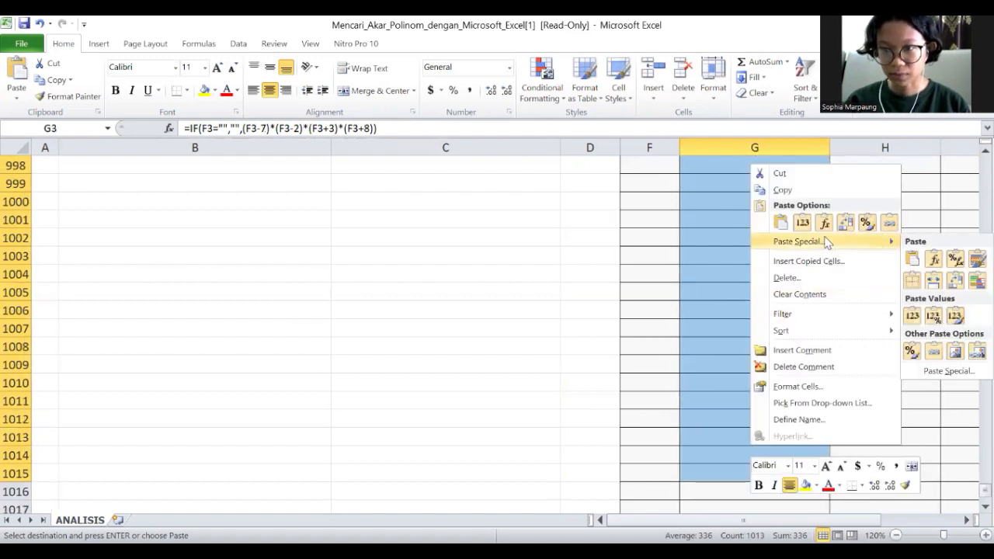
left_click(935, 260)
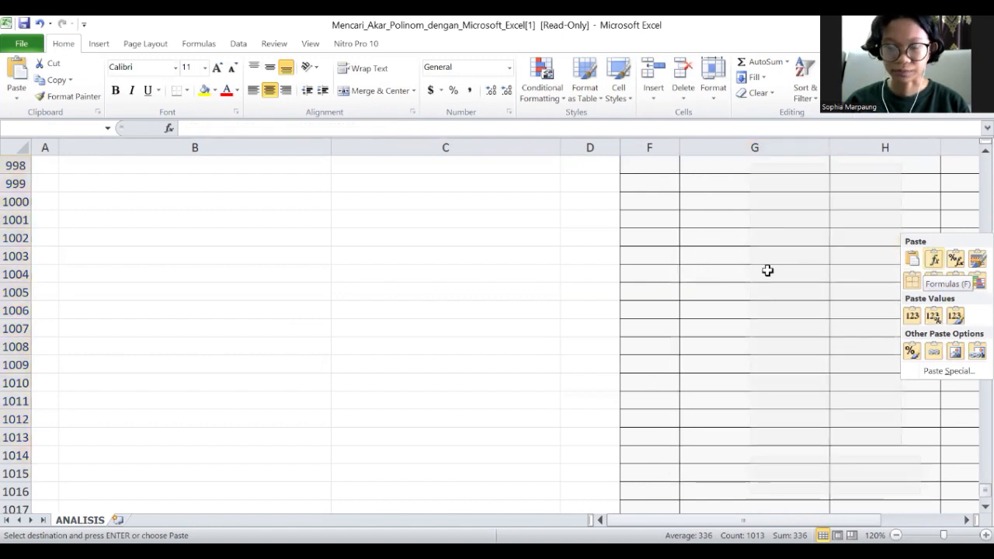
key("Escape")
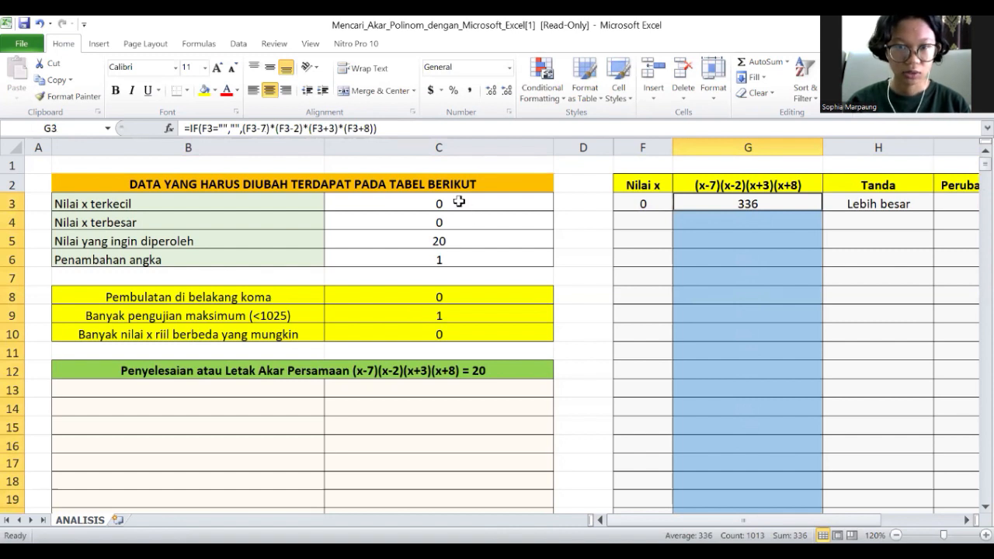
Set the smallest x value to -10, the largest x value to 10 and the target value to 51
left_click(460, 201)
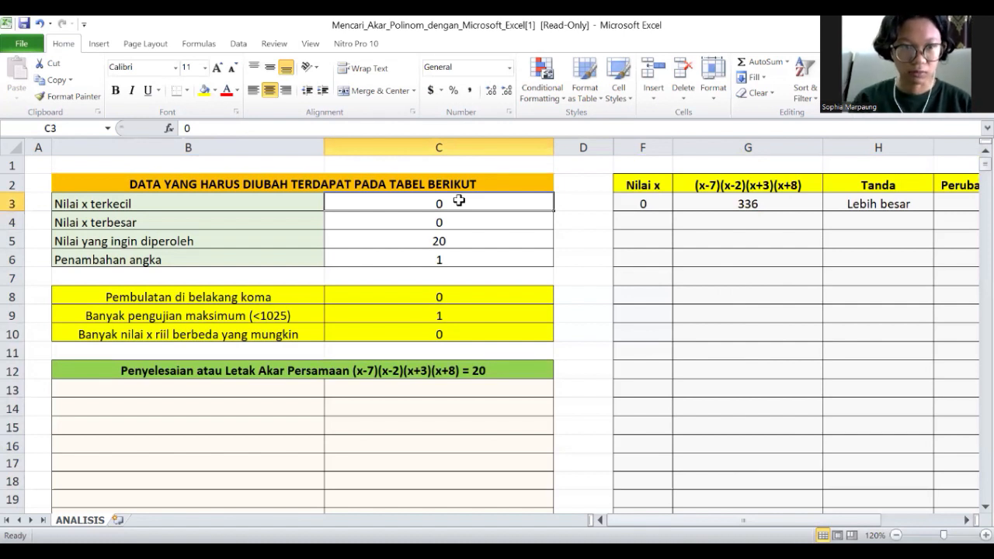
type("-10")
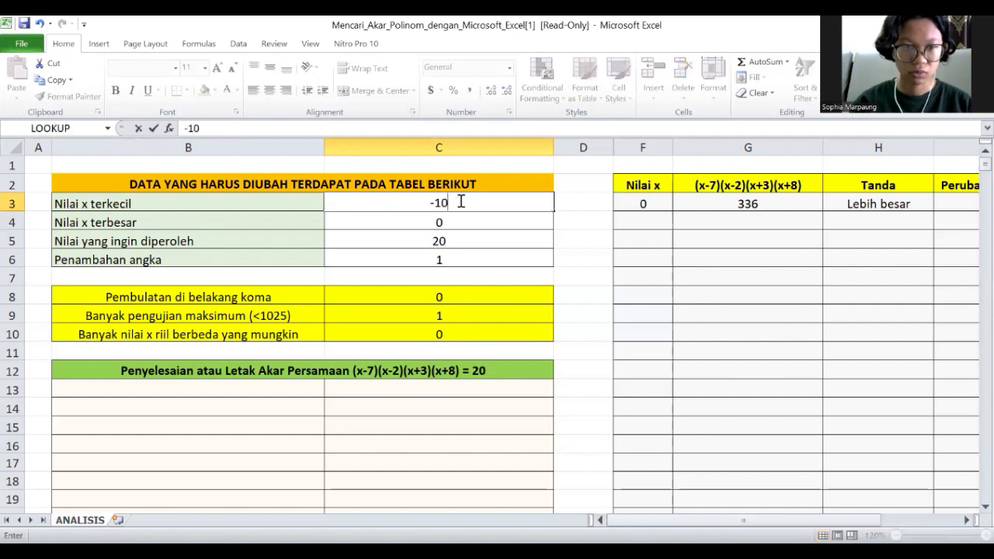
left_click(450, 225)
type("10")
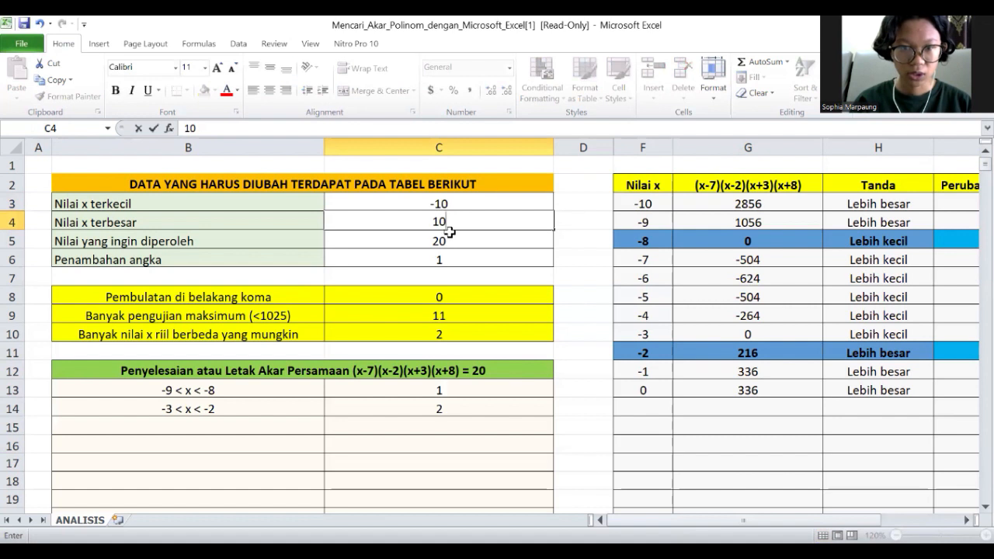
left_click(449, 241)
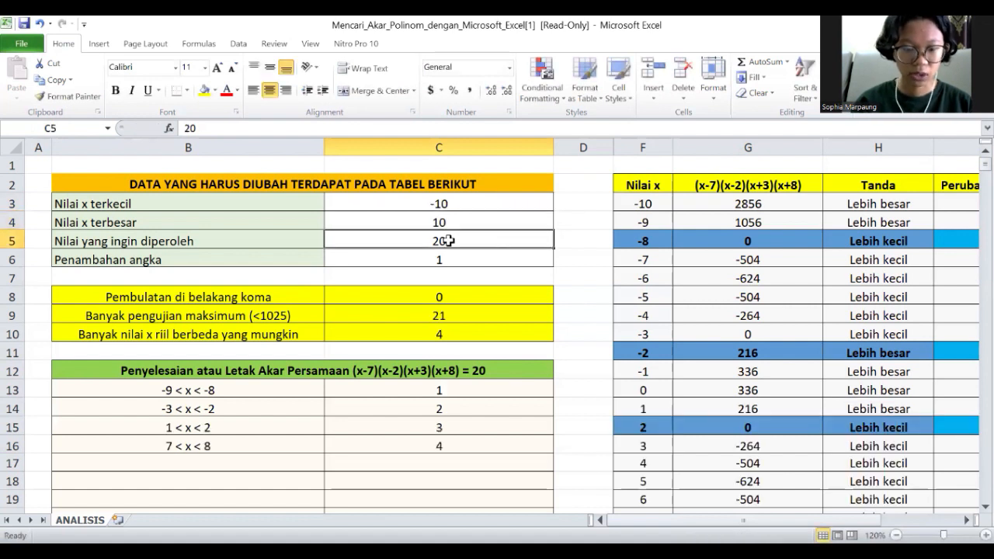
type("51")
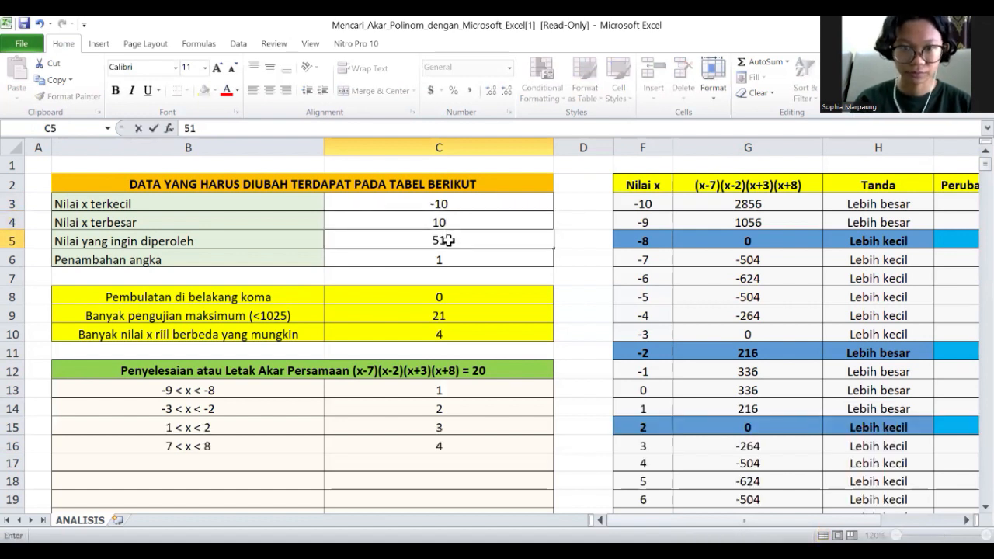
key("Return")
Examine the root intervals listed in B13:B16 of the solution table one by one
left_click_drag(234, 394, 225, 444)
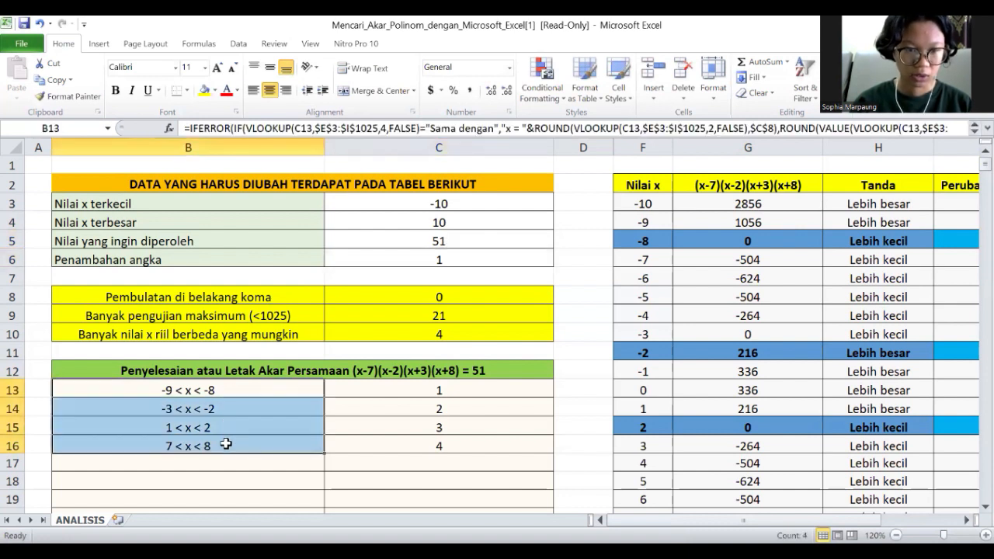
left_click(337, 463)
left_click_drag(270, 390, 266, 439)
left_click(373, 464)
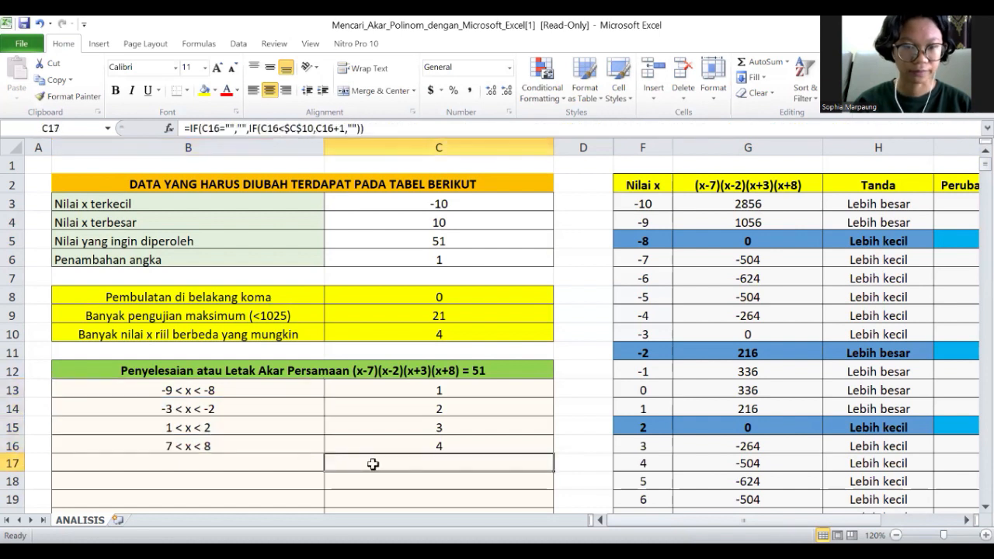
left_click(291, 391)
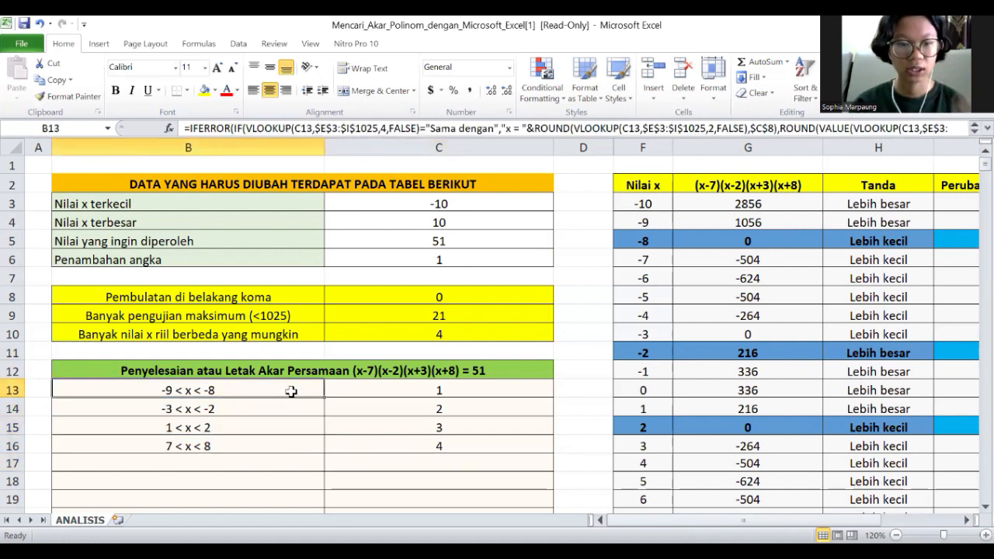
left_click(223, 409)
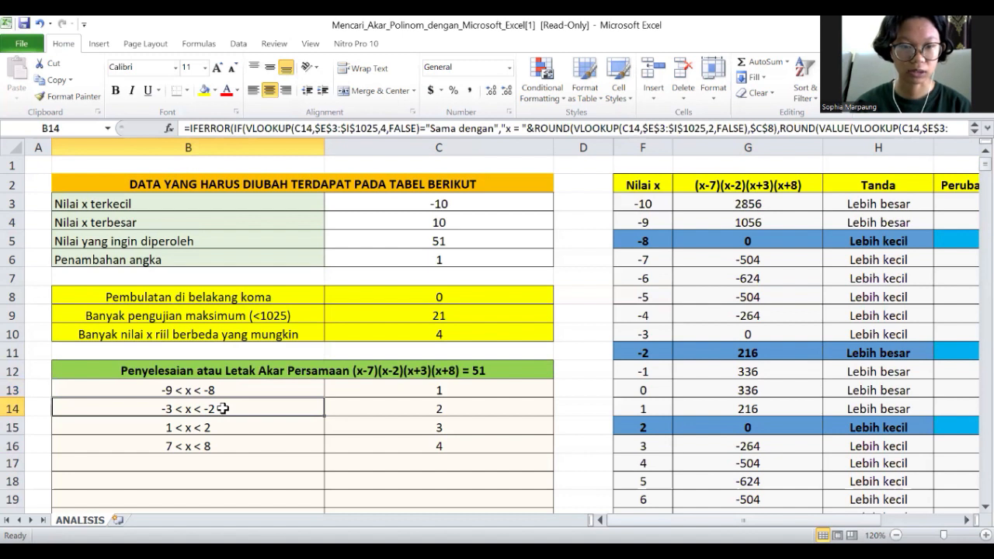
left_click(225, 426)
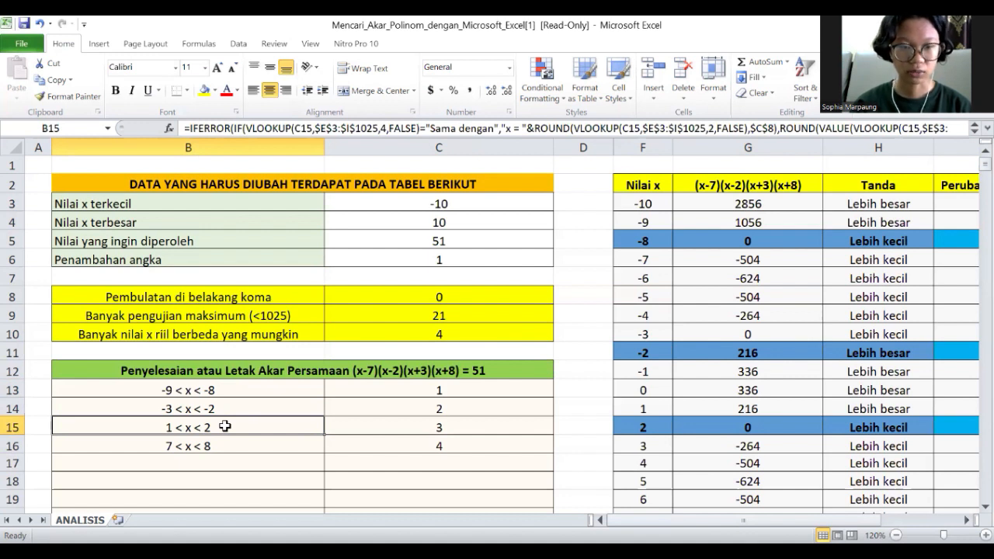
left_click(227, 444)
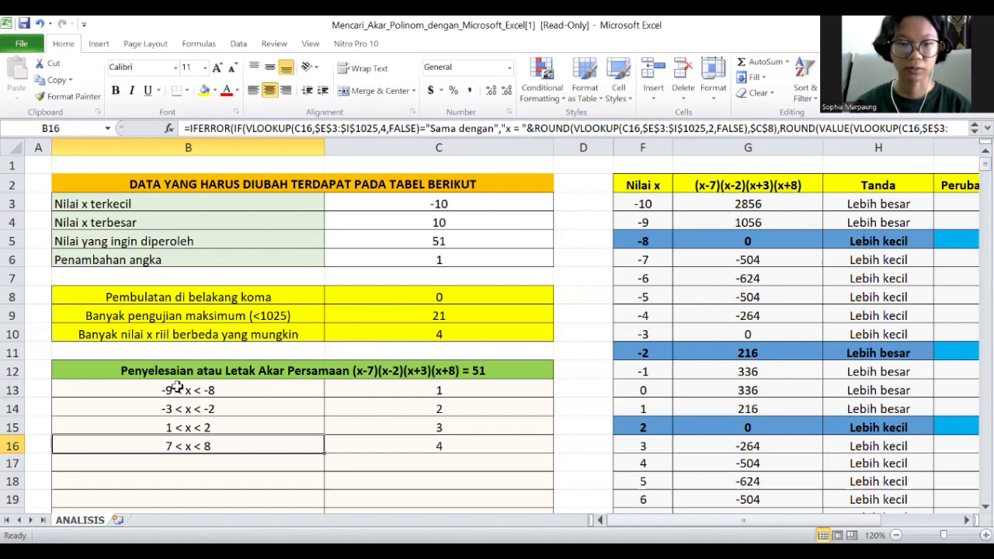
Set the smallest x value to -9, the largest x value to -8 and the increment to 0.1
left_click(484, 200)
type("-9")
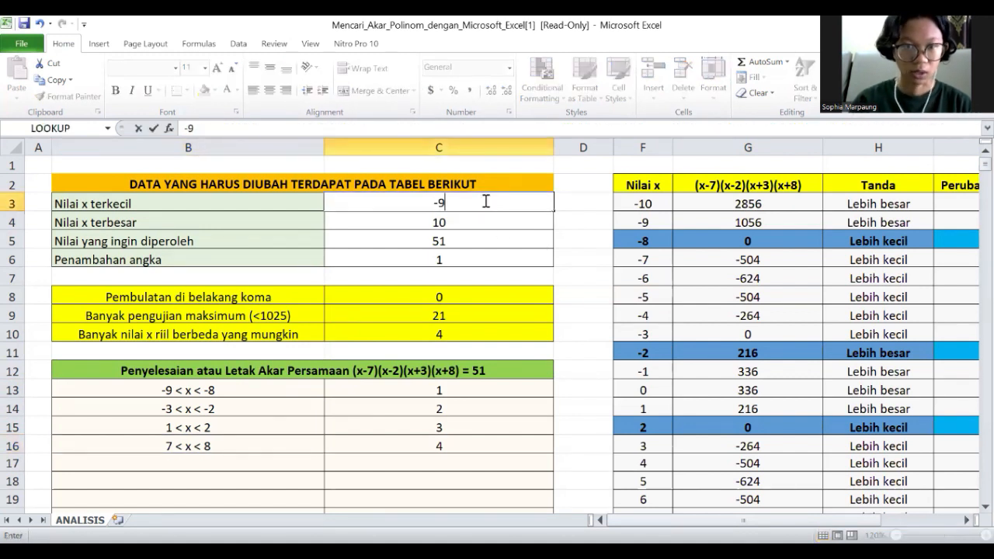
left_click(471, 226)
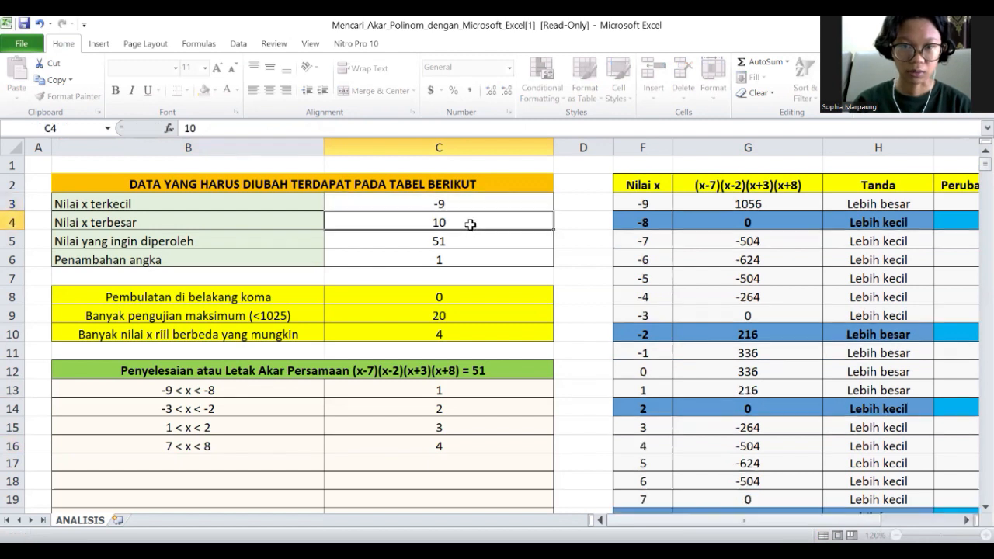
type("-8")
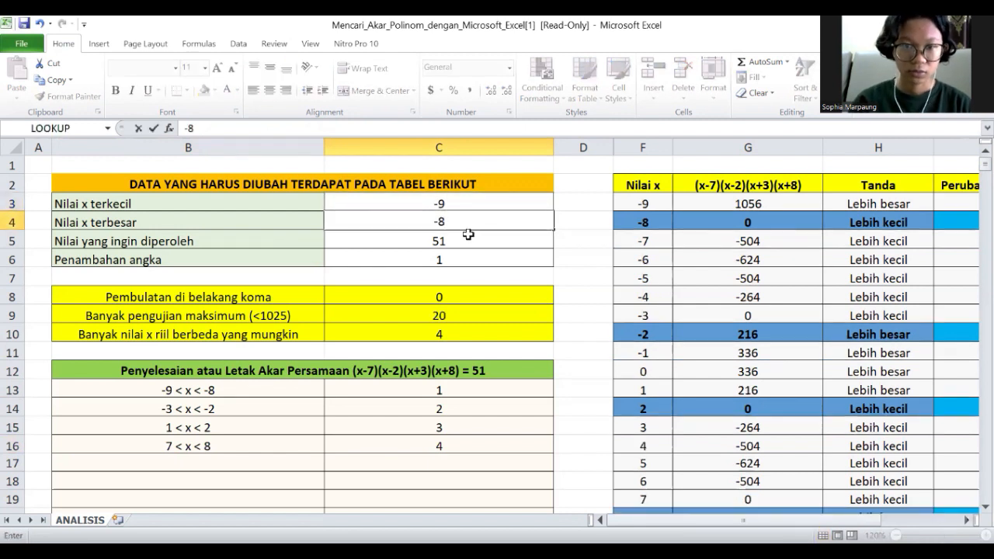
left_click(451, 260)
key("BackSpace")
type("0.1")
key("Return")
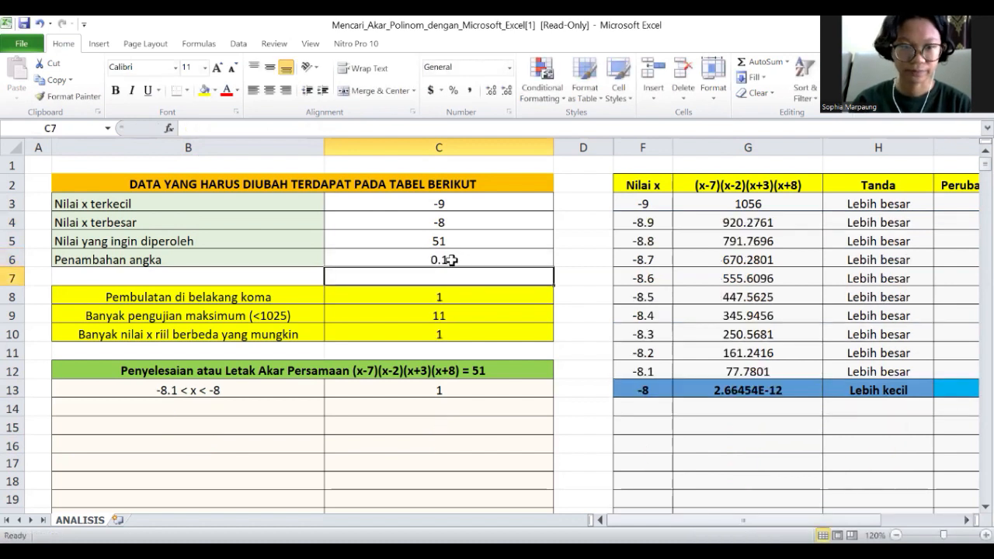
Narrow the search by setting the smallest x value to -8.1 and the increment to 0.01
left_click(205, 392)
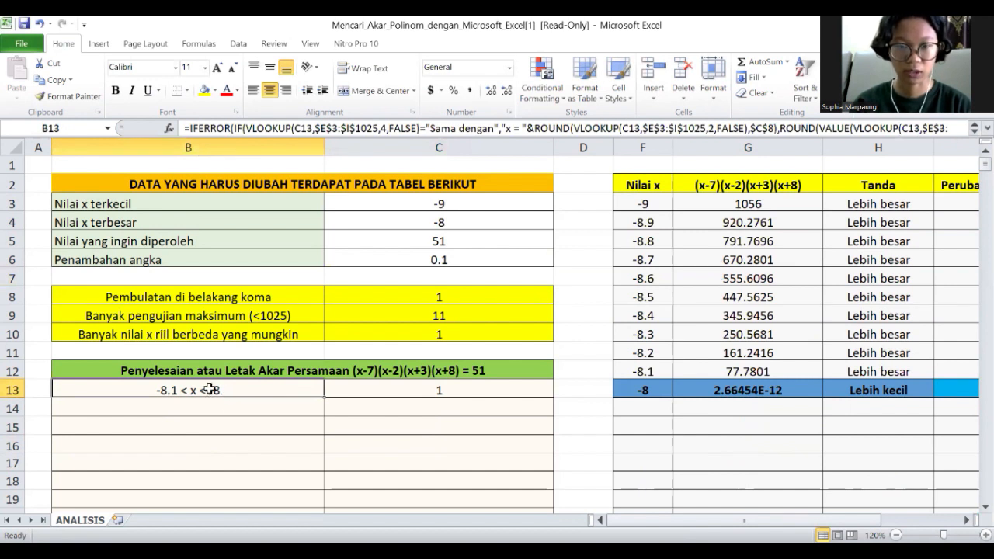
double_click(451, 202)
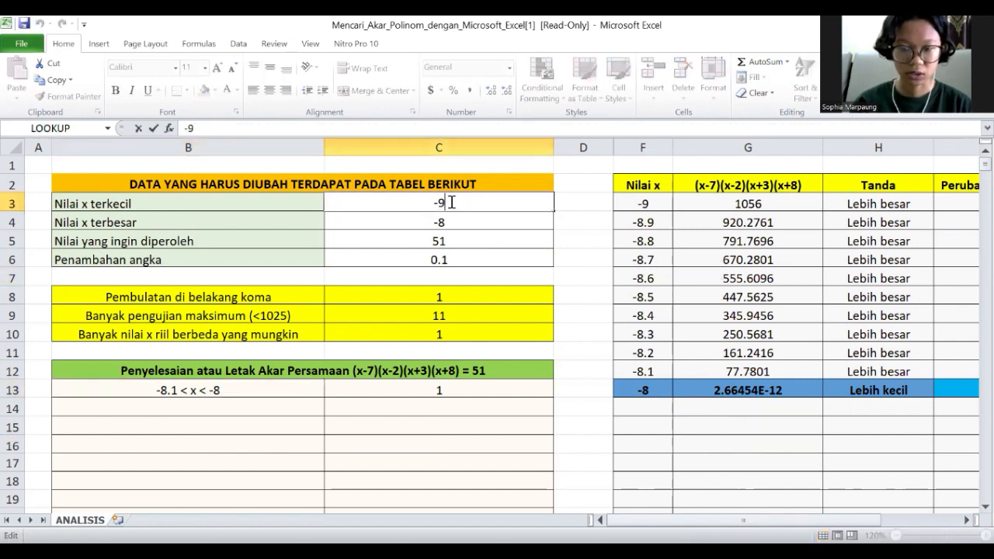
key("BackSpace")
type("8.1")
key("Return")
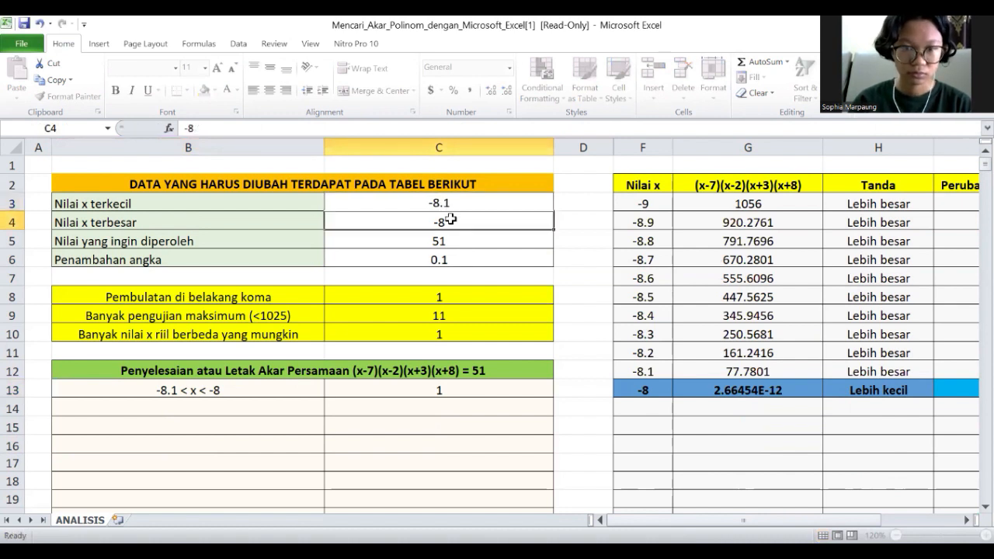
left_click(442, 262)
double_click(442, 262)
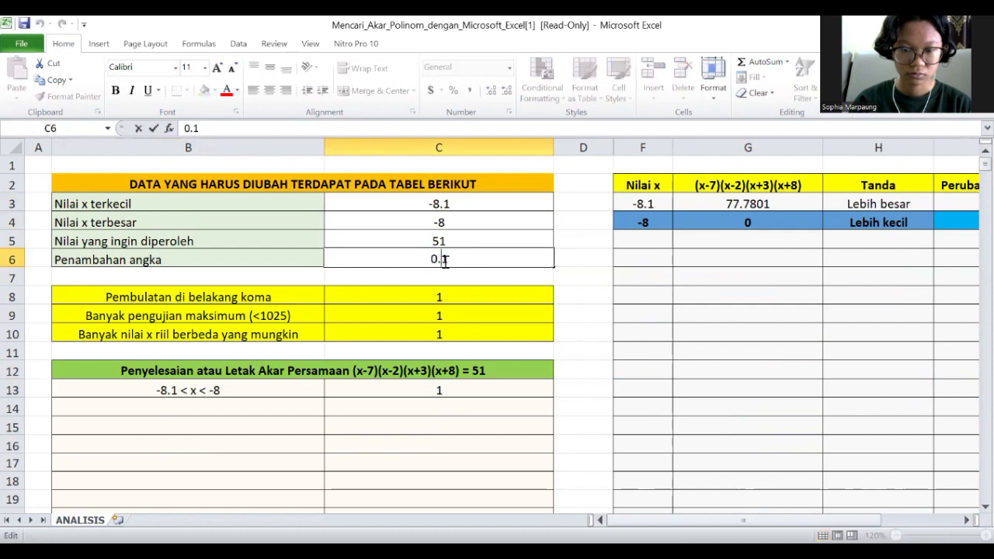
type("0")
key("Return")
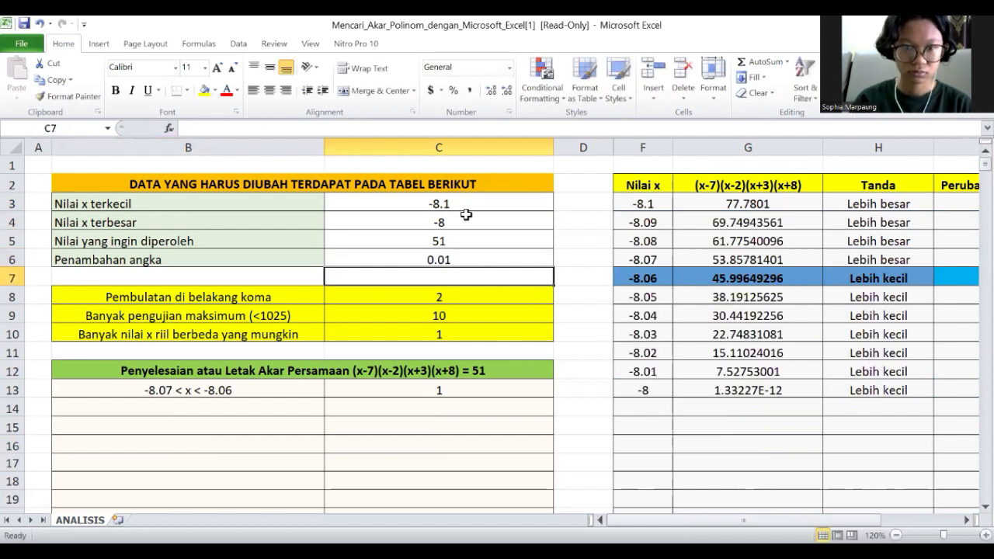
Set the smallest x value to -8.07, the largest x value to -8.06 and the increment to 0.001
left_click(457, 204)
double_click(455, 203)
key("BackSpace")
type("07")
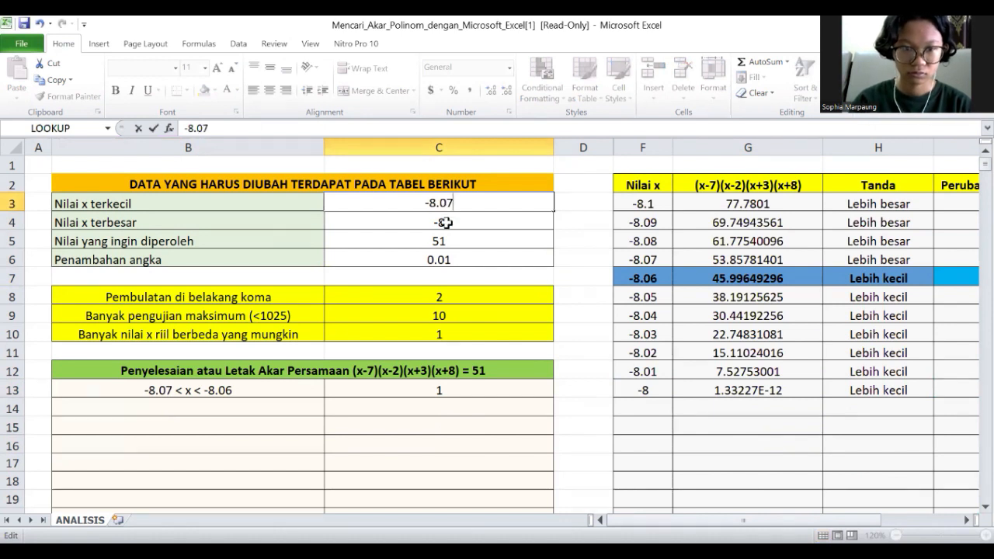
double_click(447, 222)
type(".0")
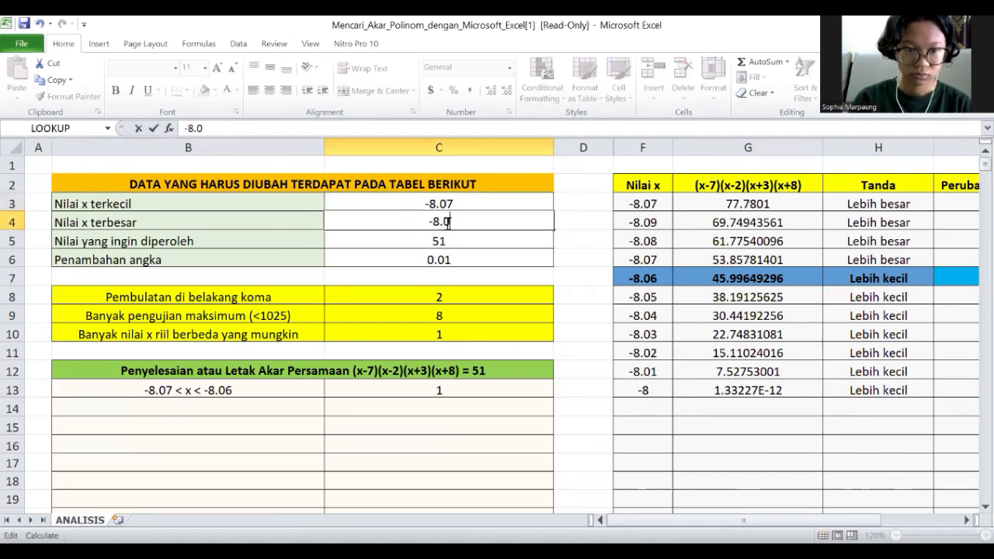
type("6")
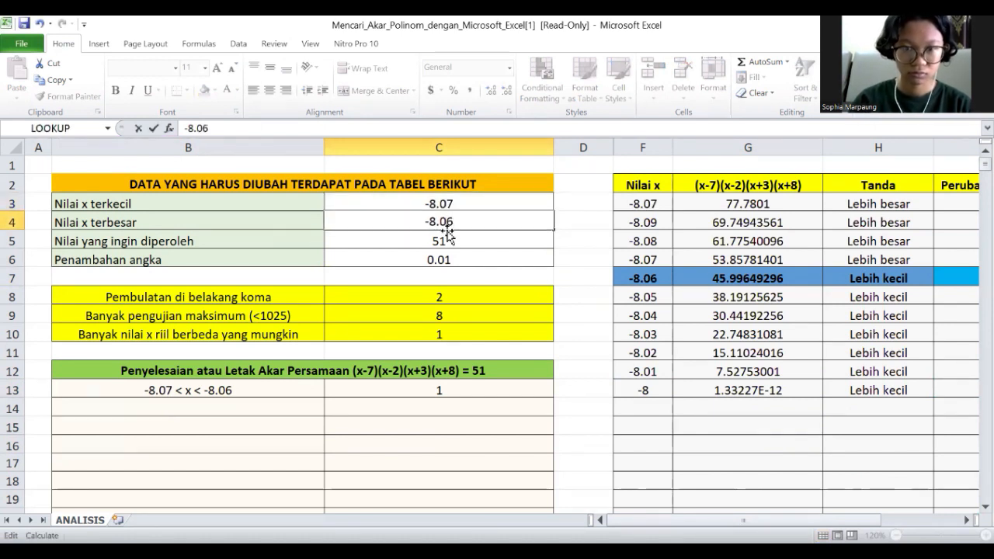
left_click(445, 272)
double_click(447, 260)
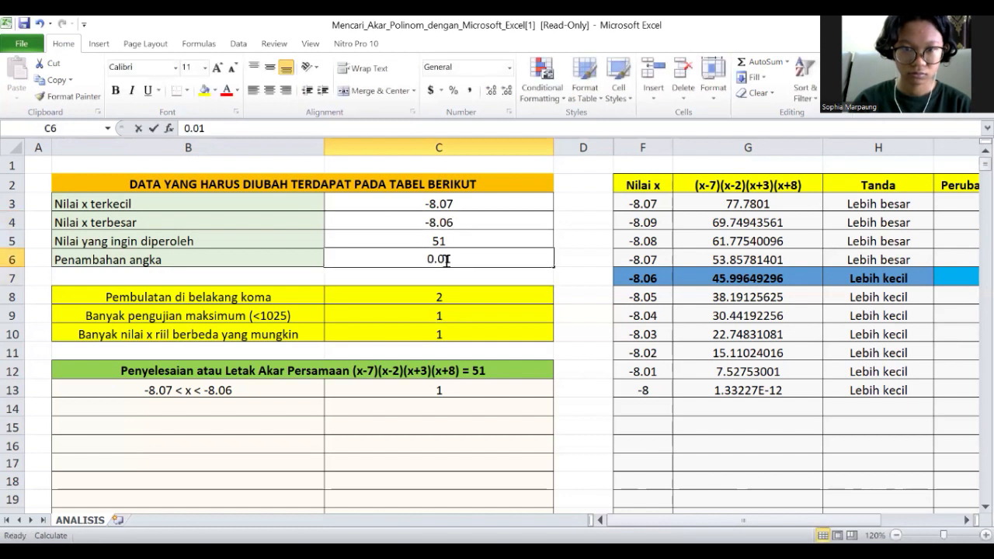
type("0")
key("Return")
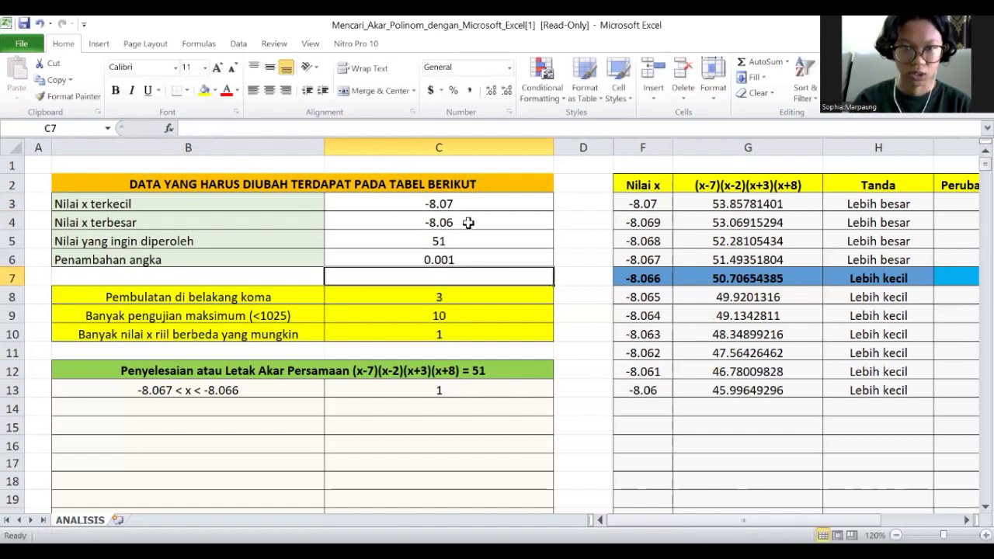
Set the smallest x value to -8.067, the largest x value to -8.066 and the increment to 0.0001
double_click(456, 203)
key("BackSpace")
type("67")
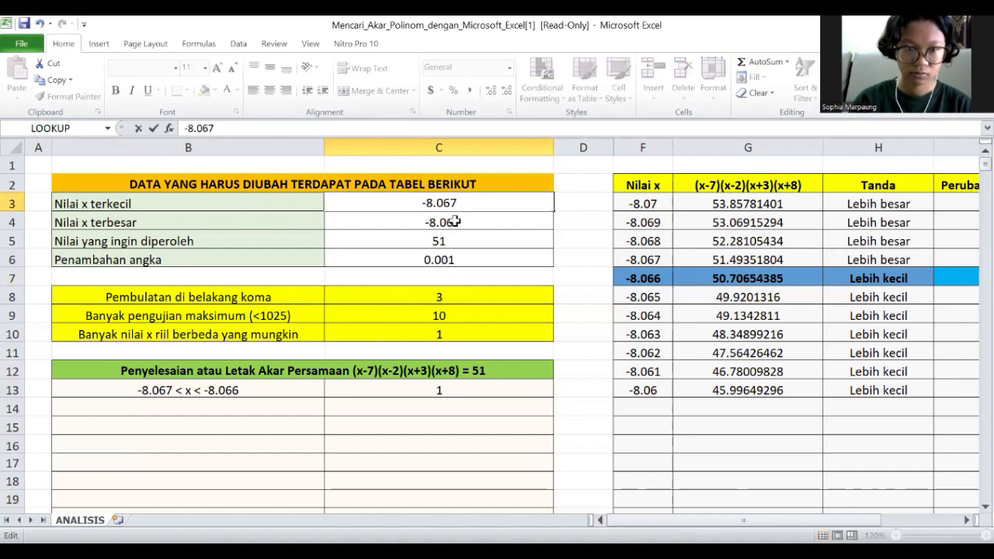
left_click(456, 221)
double_click(456, 222)
type("6")
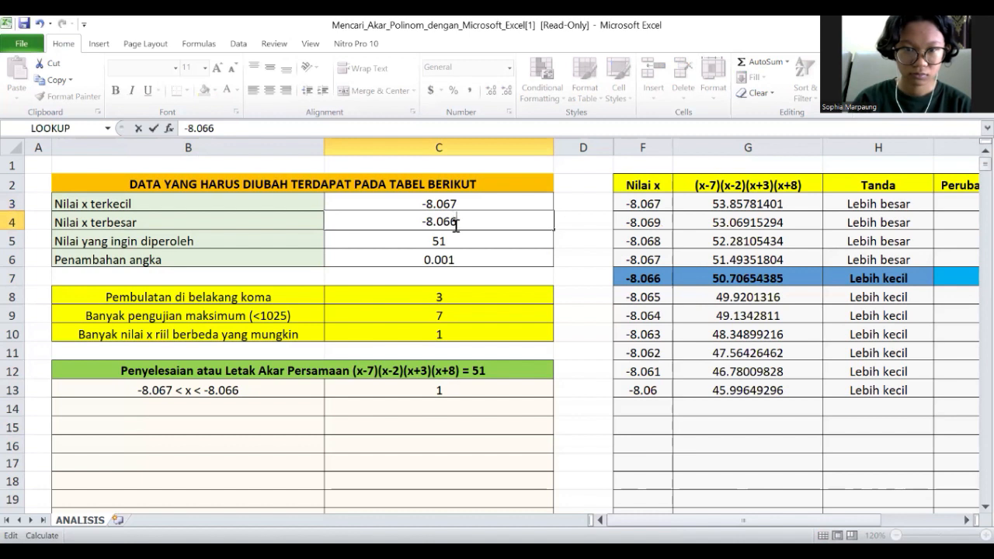
left_click(448, 260)
type("0")
key("Return")
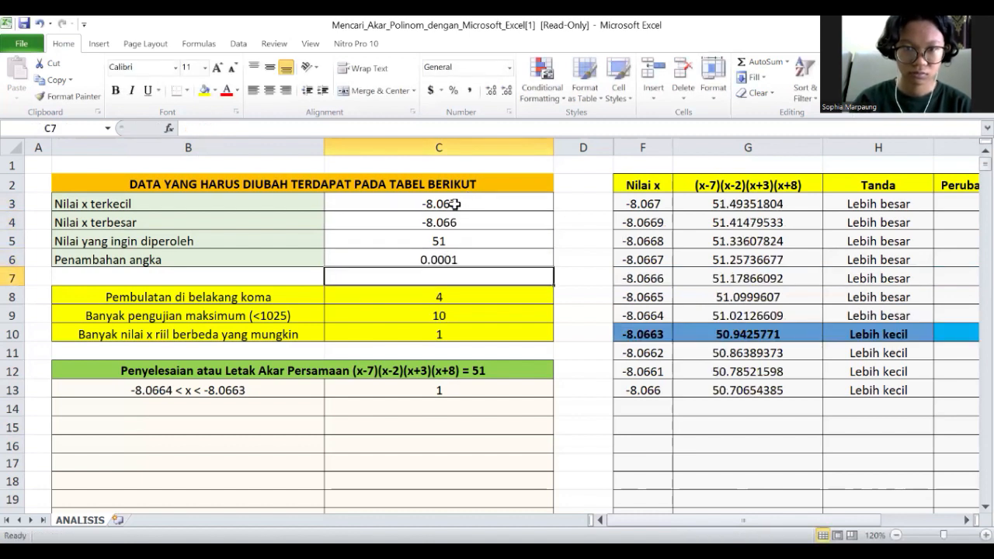
Set the smallest x value to -8.0664, the largest x value to -8.0663 and the increment to 0.00001
double_click(454, 204)
key("BackSpace")
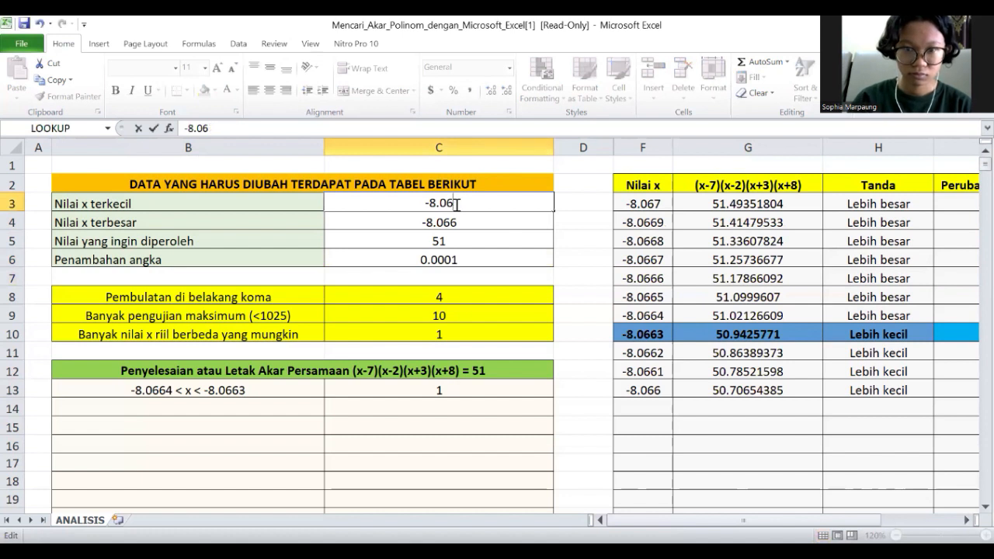
type("64")
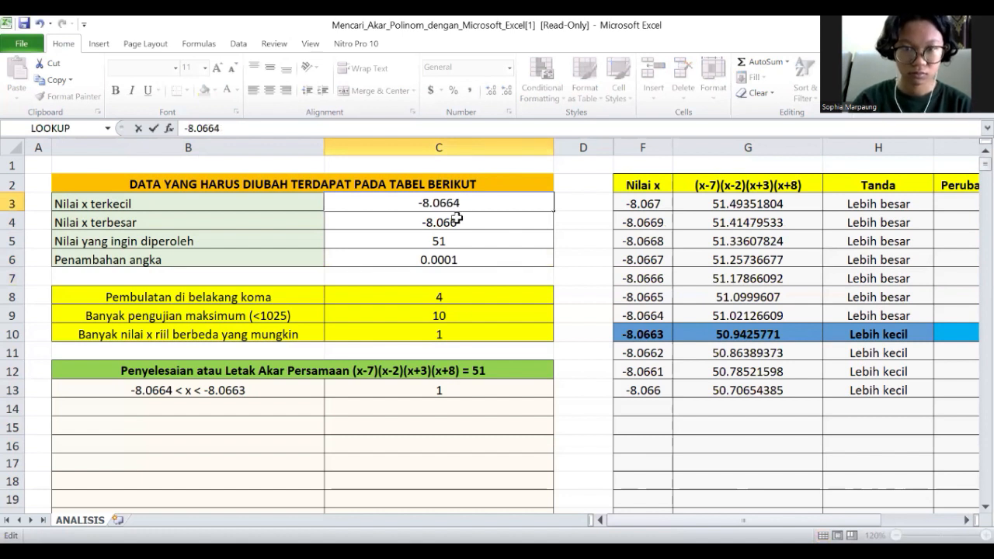
double_click(459, 222)
type("3")
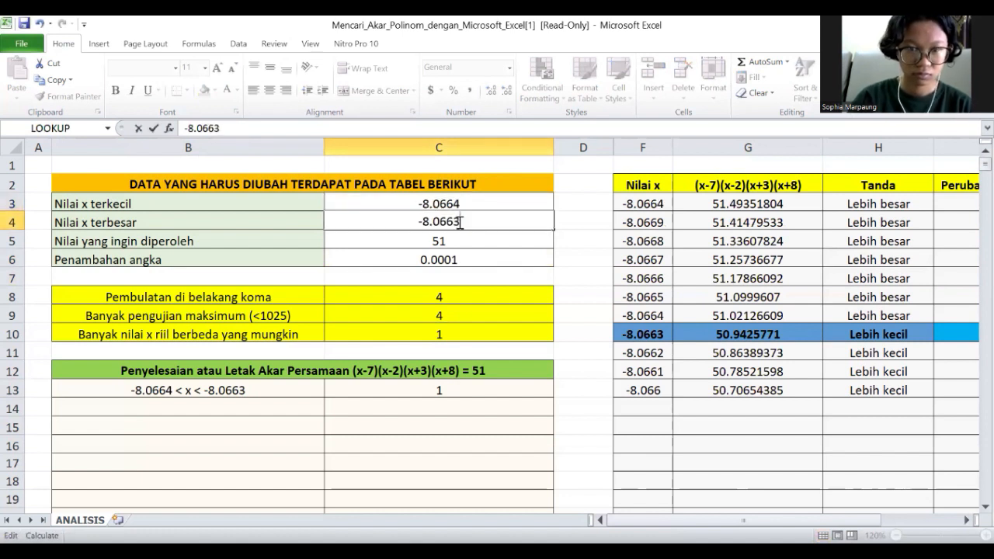
left_click(453, 261)
type("0")
key("Return")
Set the smallest x value to -8.06638, the largest x value to -8.06637 and the increment to 0.000001
double_click(460, 203)
key("BackSpace")
type("38")
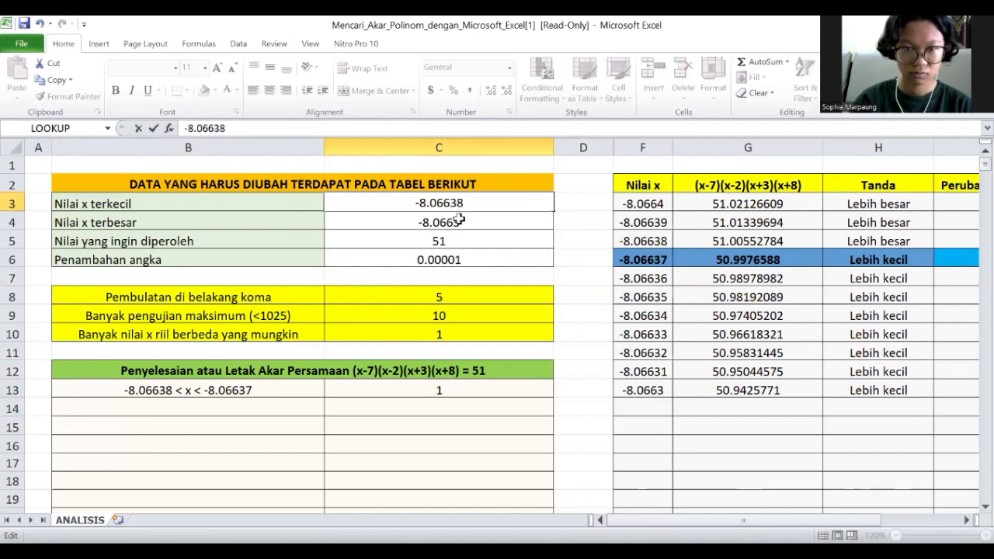
double_click(466, 221)
type("7")
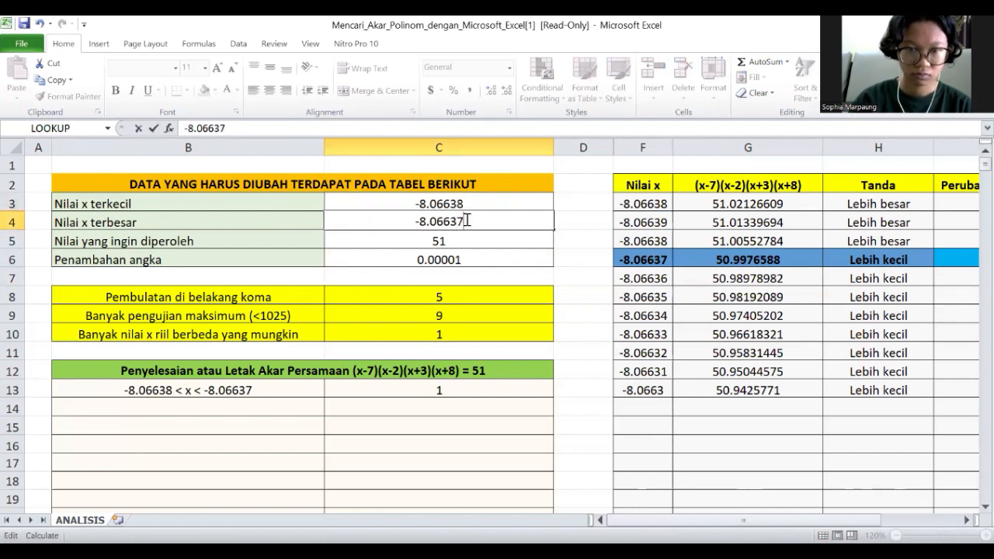
left_click(453, 259)
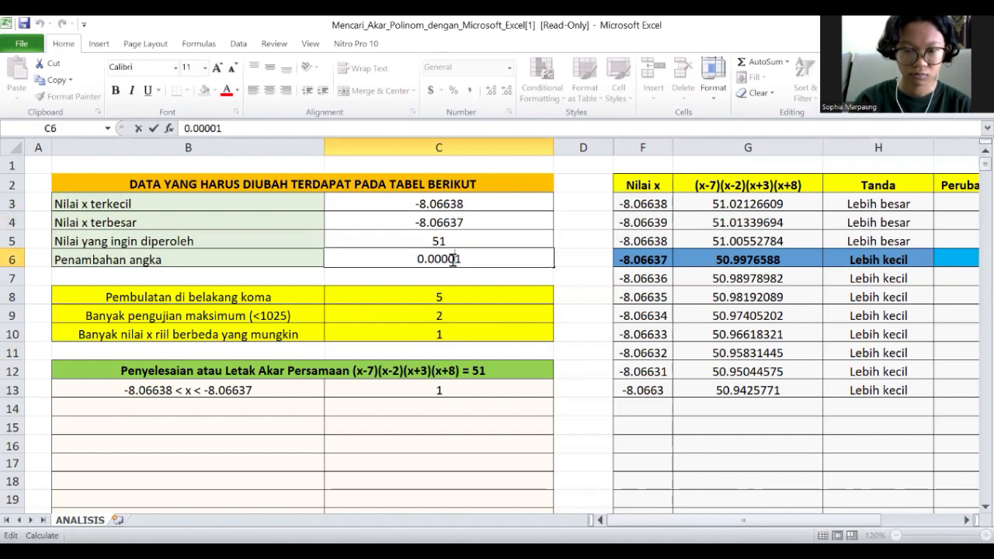
type("0")
key("Return")
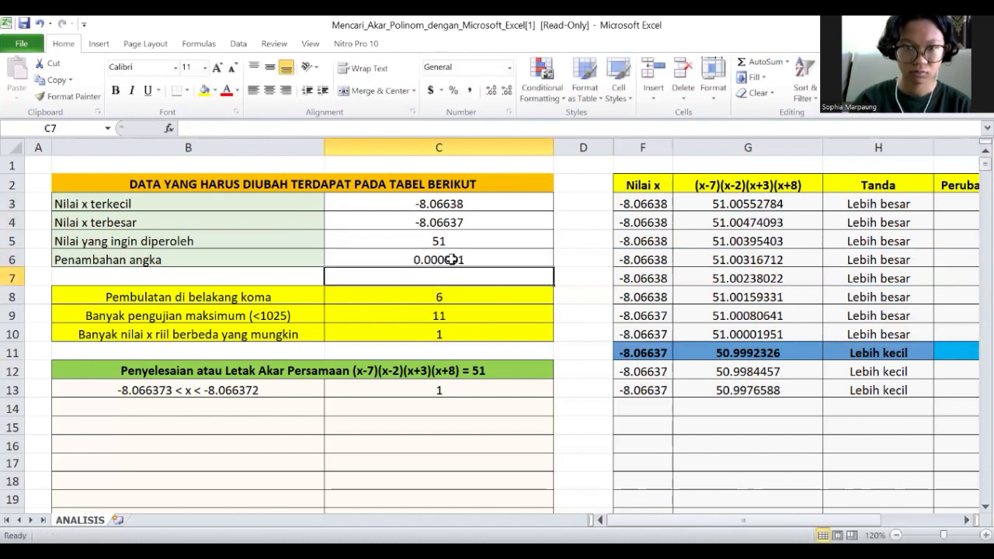
Set the smallest x value to -8.066373, the largest x value to -8.066372 and the increment to 0.0000001
double_click(462, 202)
key("BackSpace")
type("73")
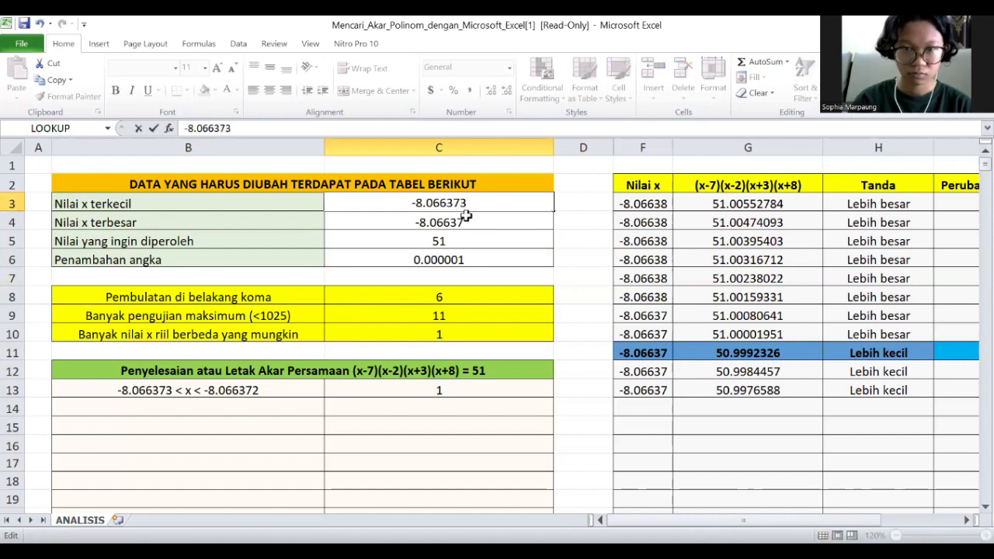
double_click(466, 221)
type("2")
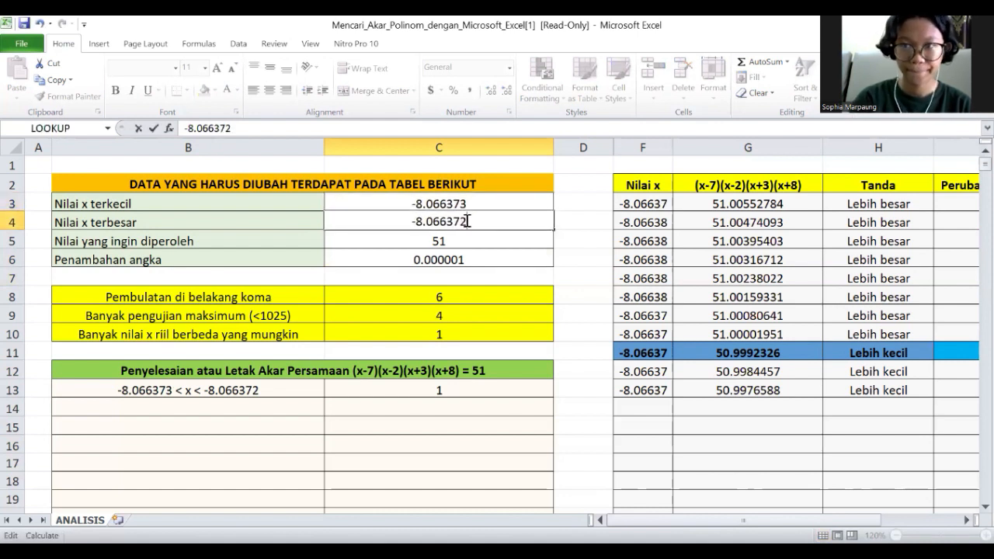
double_click(454, 260)
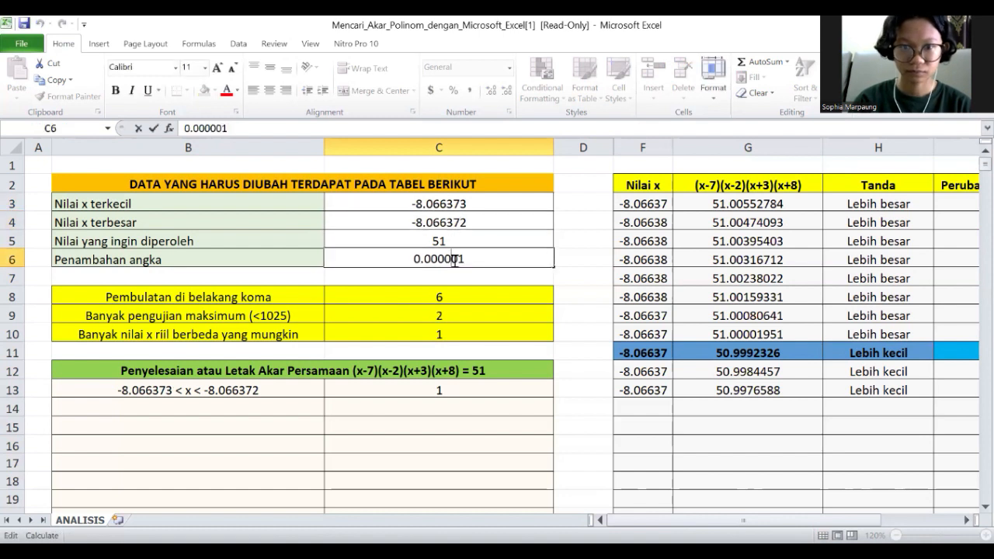
type("0")
key("Return")
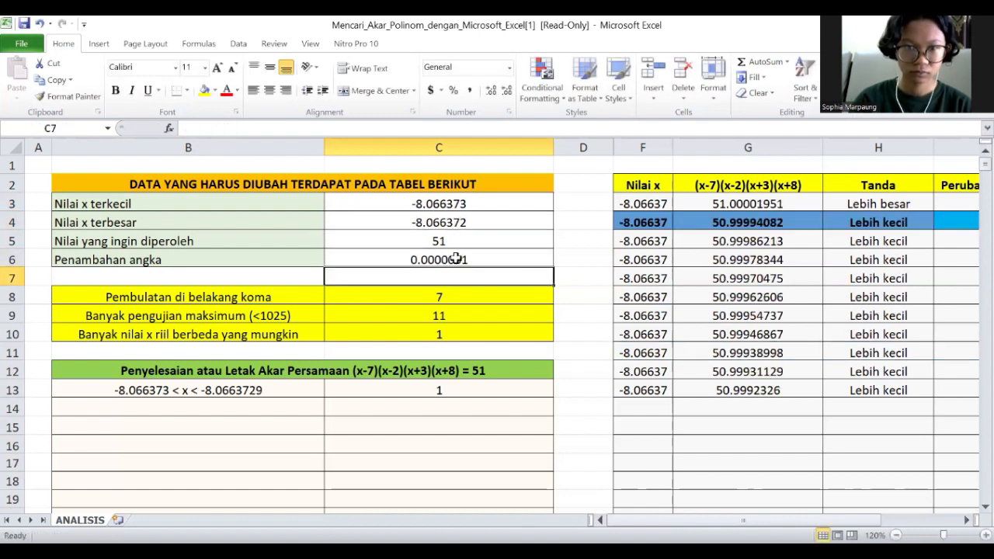
Set the largest x value to -8.0663729 and the increment to 0.00000001, keeping the smallest x value
double_click(469, 204)
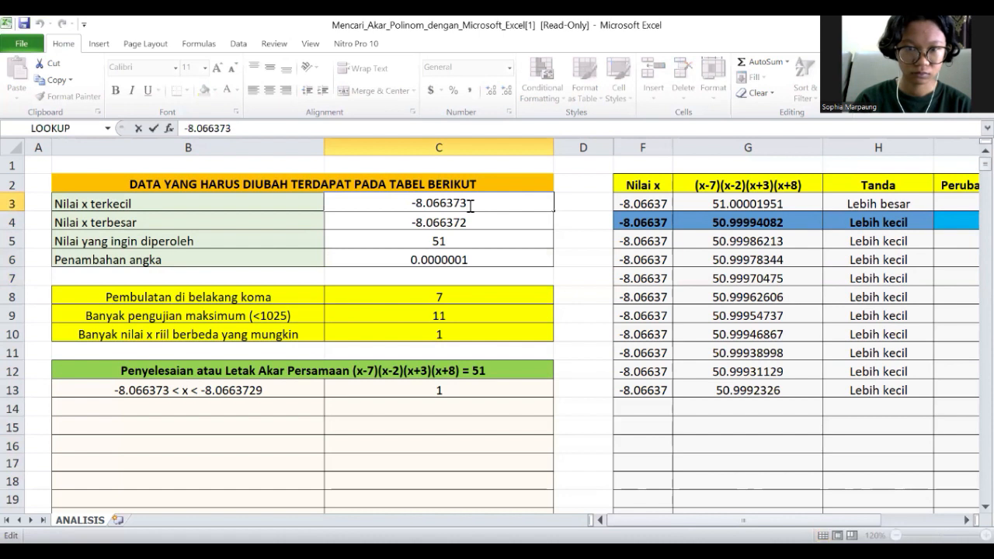
double_click(469, 221)
type("9")
left_click(460, 258)
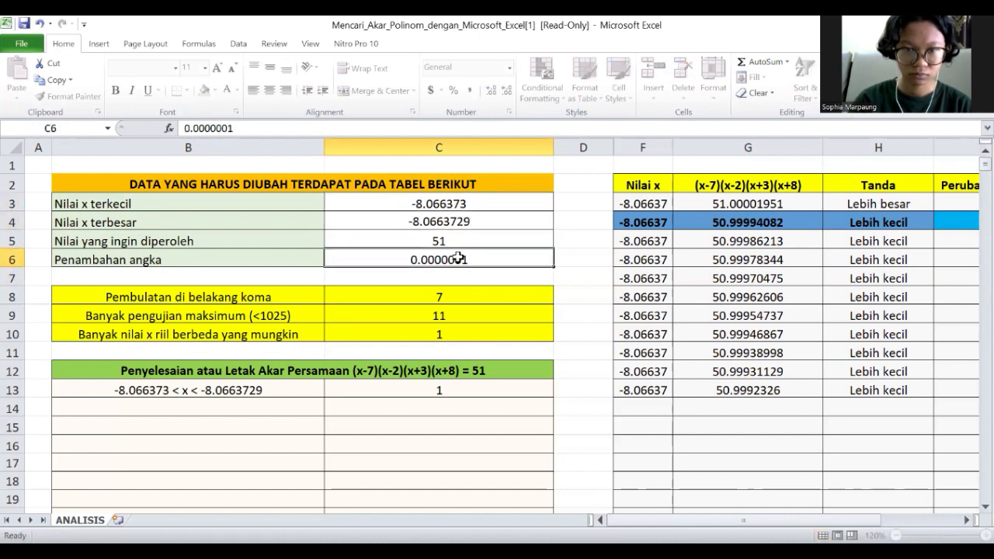
double_click(459, 259)
type("0")
key("Return")
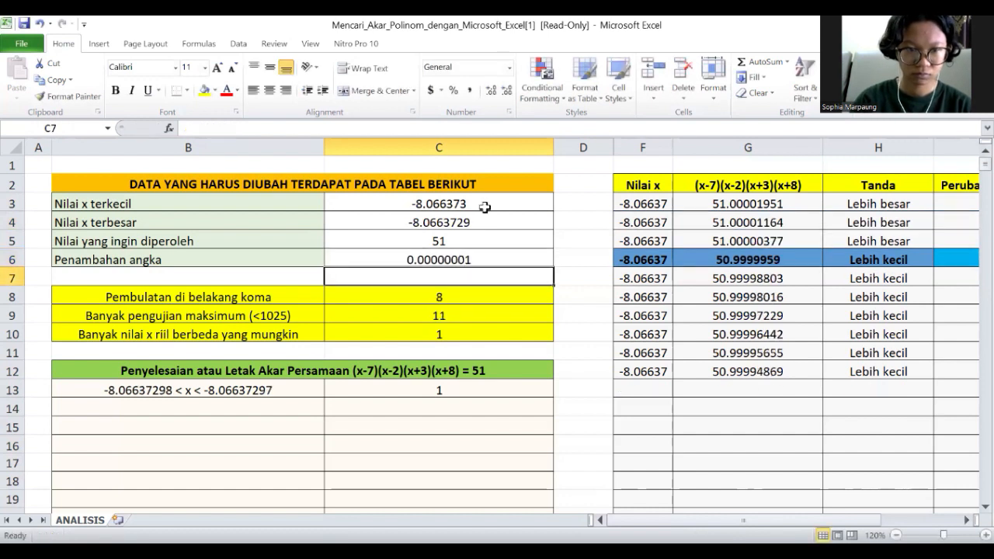
Set the smallest x value to -8.06637298, the largest x value to -8.06637297 and the increment to 0.000000001
double_click(473, 204)
key("BackSpace")
type("298")
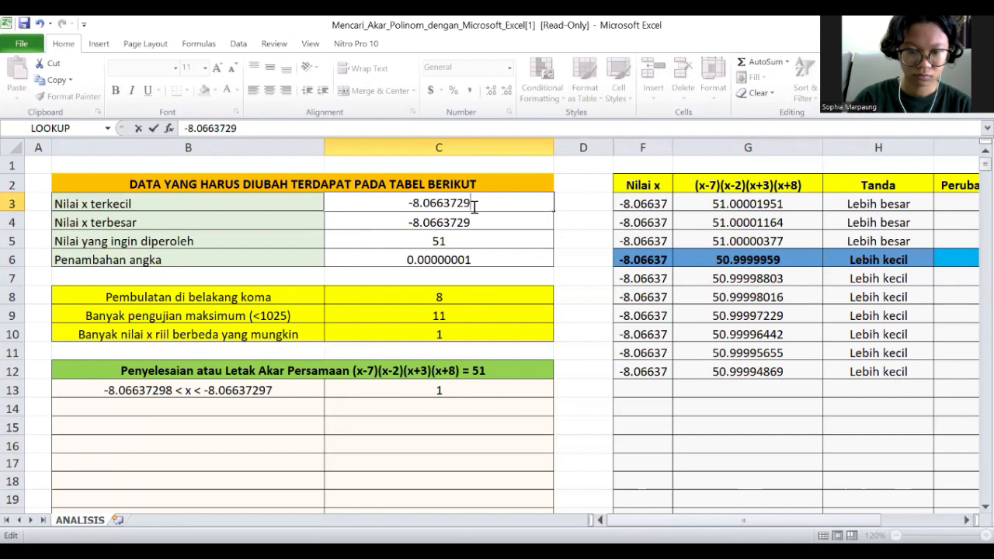
left_click(475, 221)
type("7")
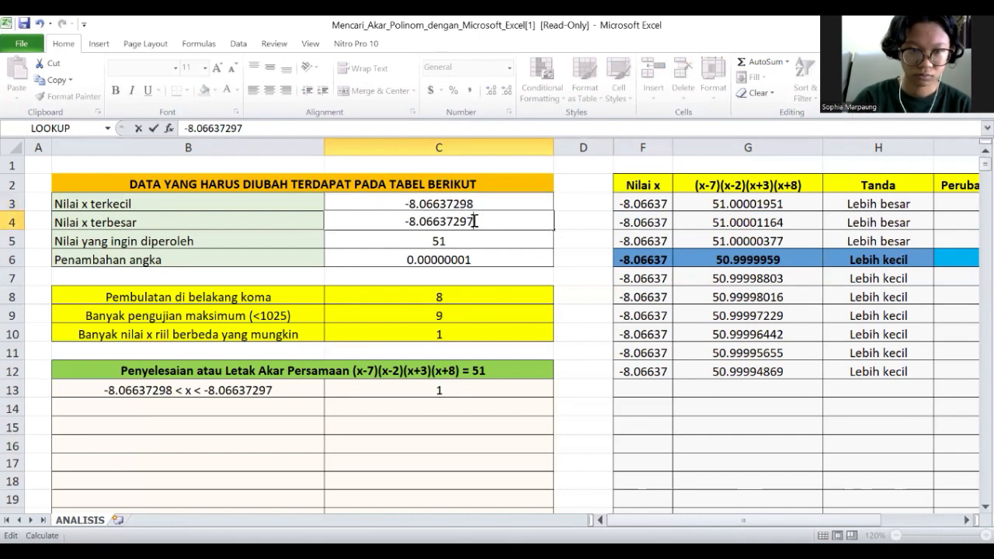
left_click(451, 262)
double_click(467, 261)
type("0")
key("Return")
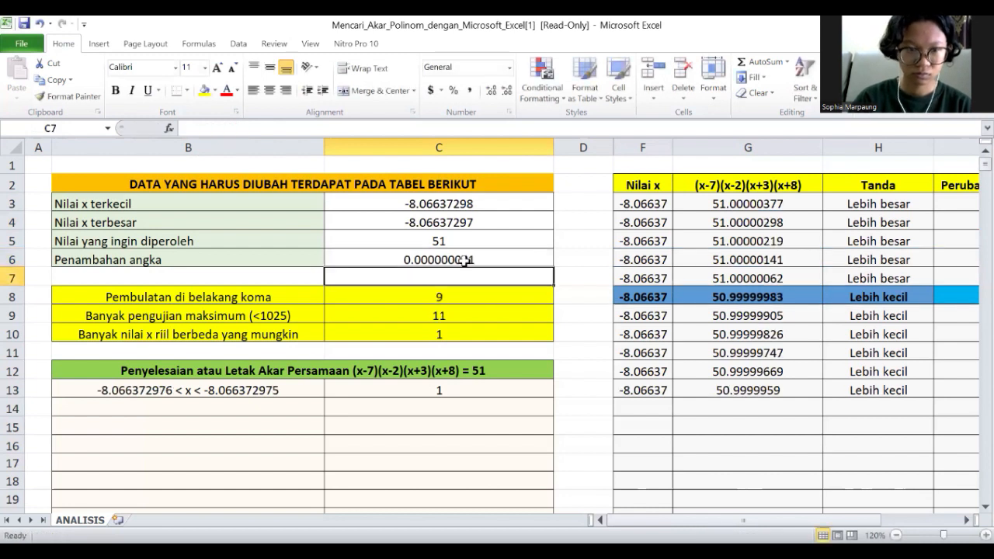
Set the smallest x value to -8.066372976, the largest x value to -8.066372975 and the increment to 0.0000000001
double_click(476, 203)
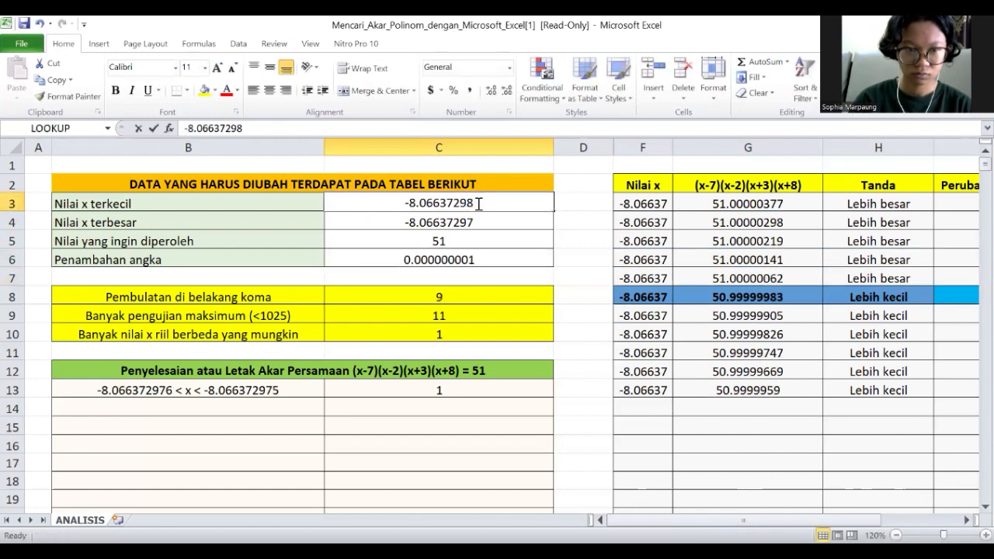
key("BackSpace")
type("76")
left_click(476, 222)
double_click(477, 221)
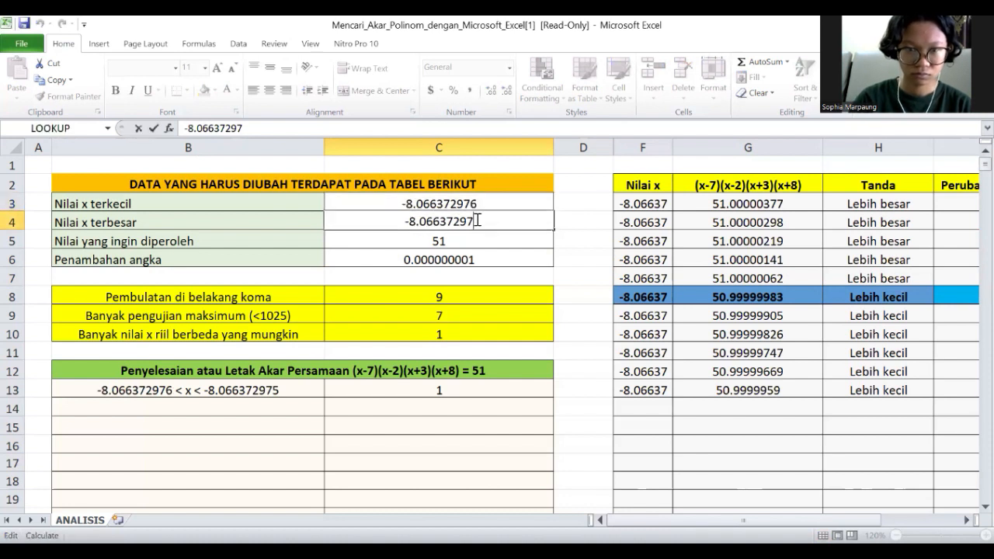
type("5")
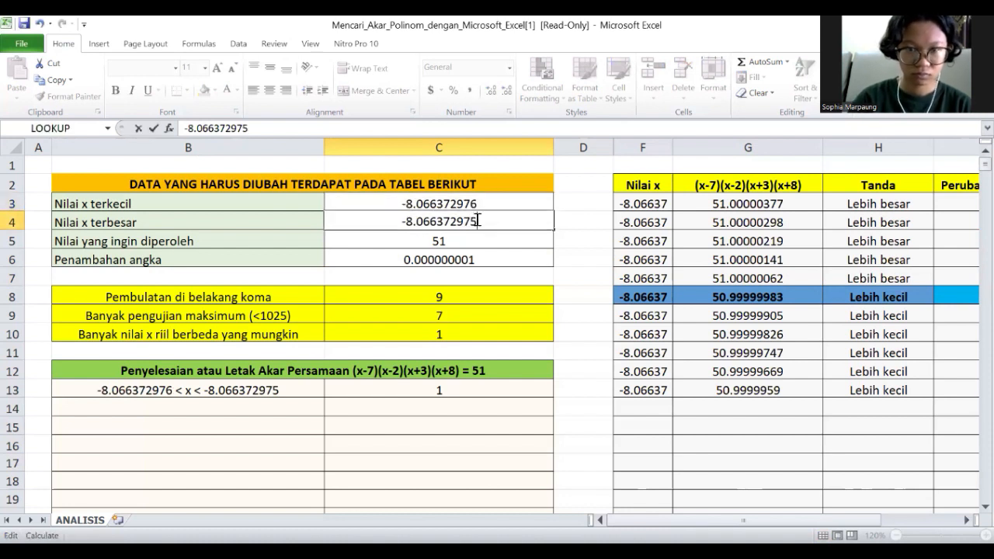
left_click(466, 261)
type("0")
key("Return")
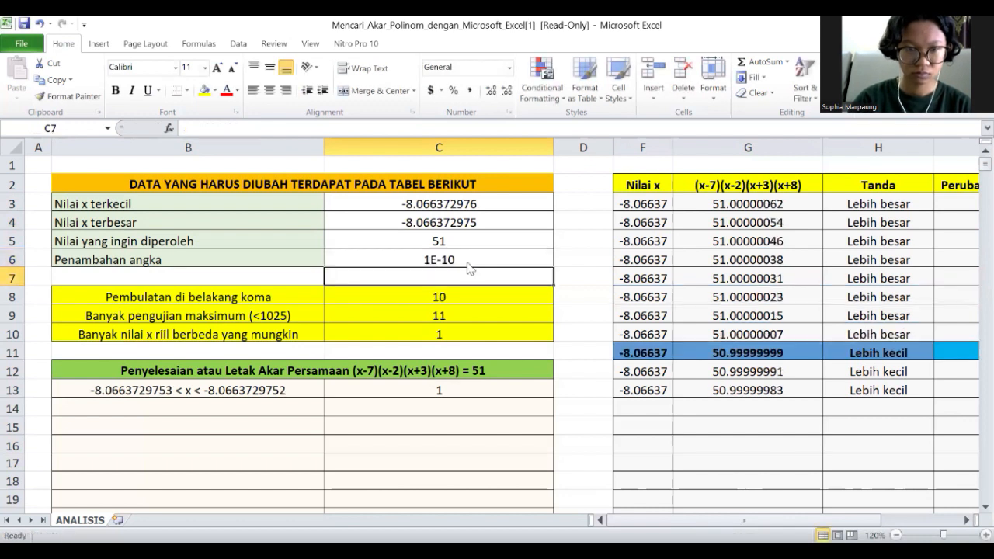
Set the smallest x value to -8.0663729753, the largest x value to -8.0663729752 and the increment to 0.00000000001
double_click(475, 202)
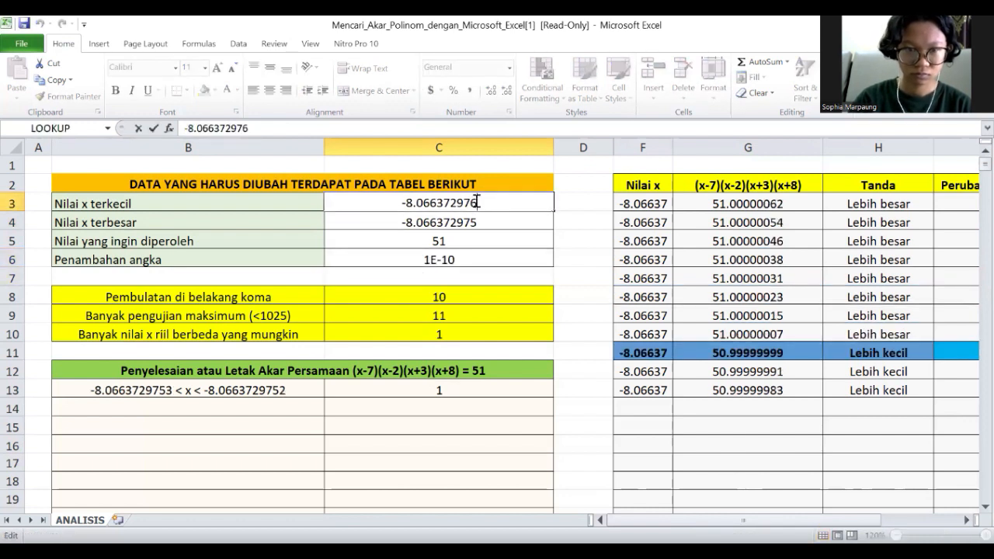
key("BackSpace")
type("53")
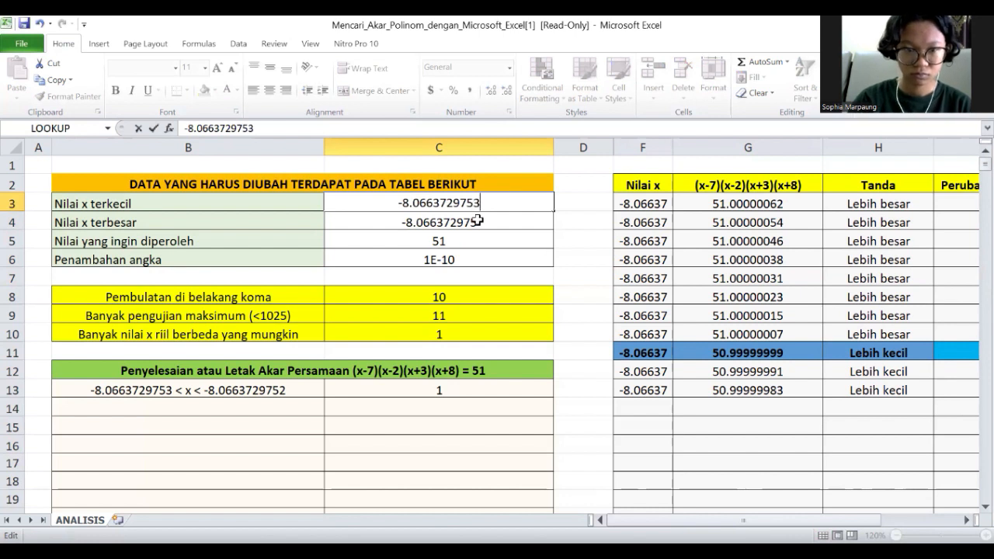
double_click(479, 222)
type("2")
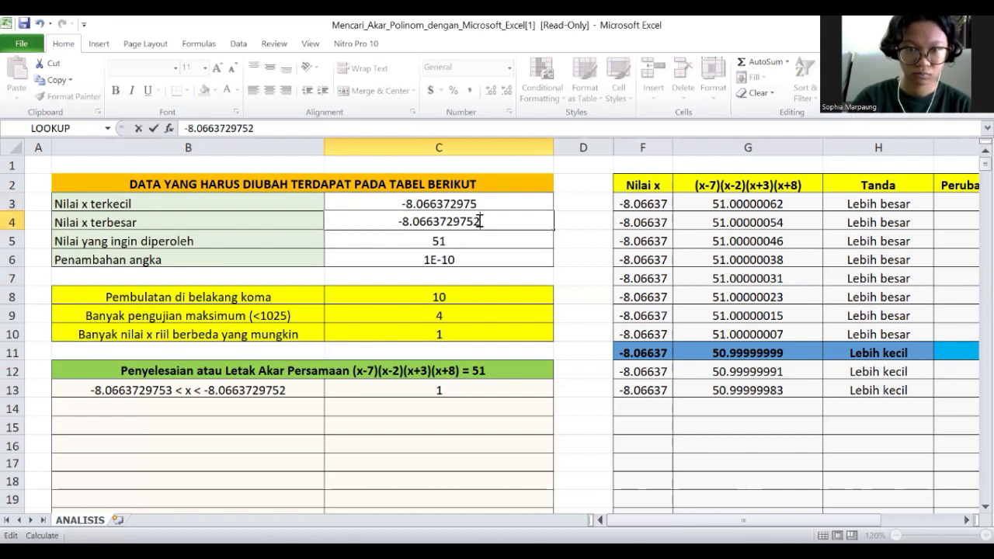
left_click(436, 258)
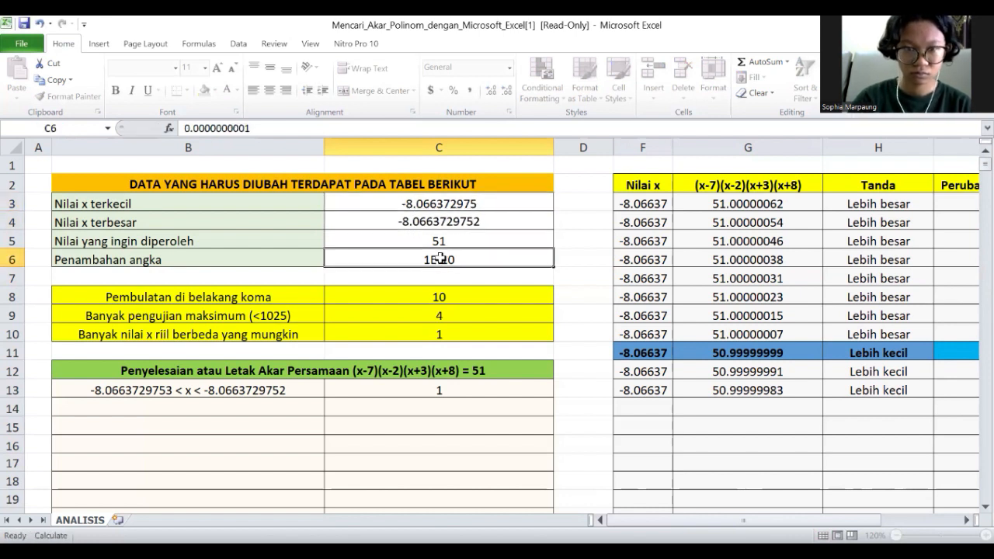
left_click(244, 129)
type("0")
key("Return")
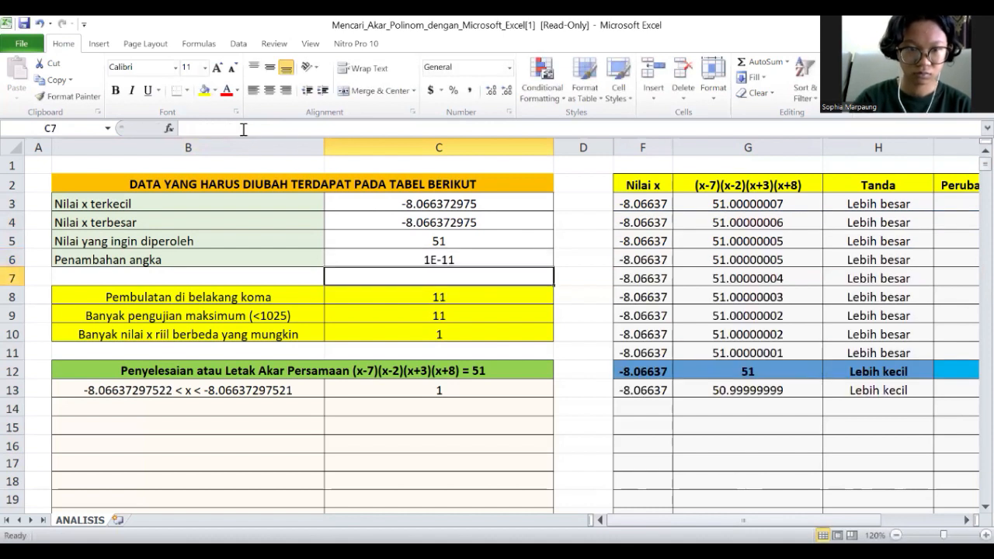
Set the smallest x value to -8.06637297522, the largest x value to -8.06637297521 and the increment to 0.000000000001
left_click(482, 201)
double_click(489, 203)
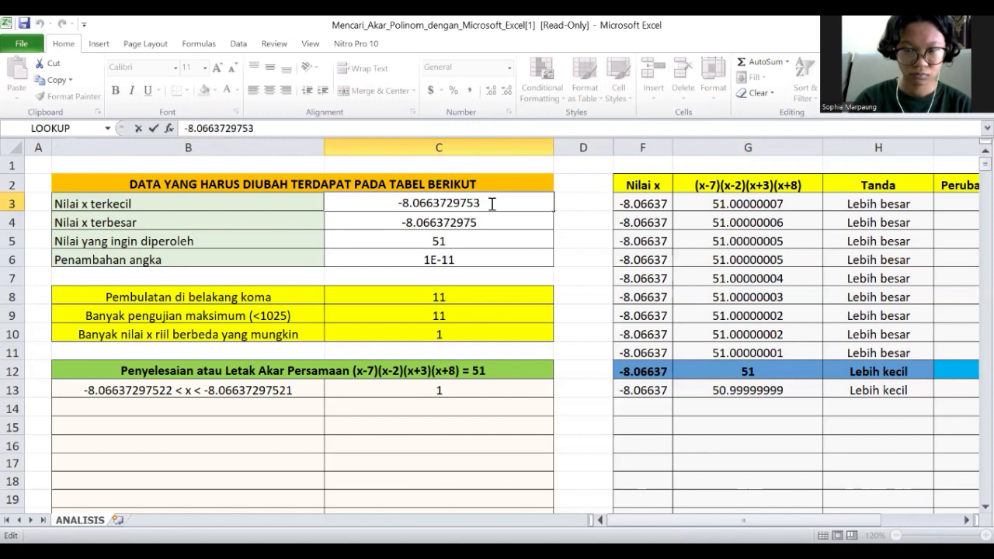
key("BackSpace")
type("22")
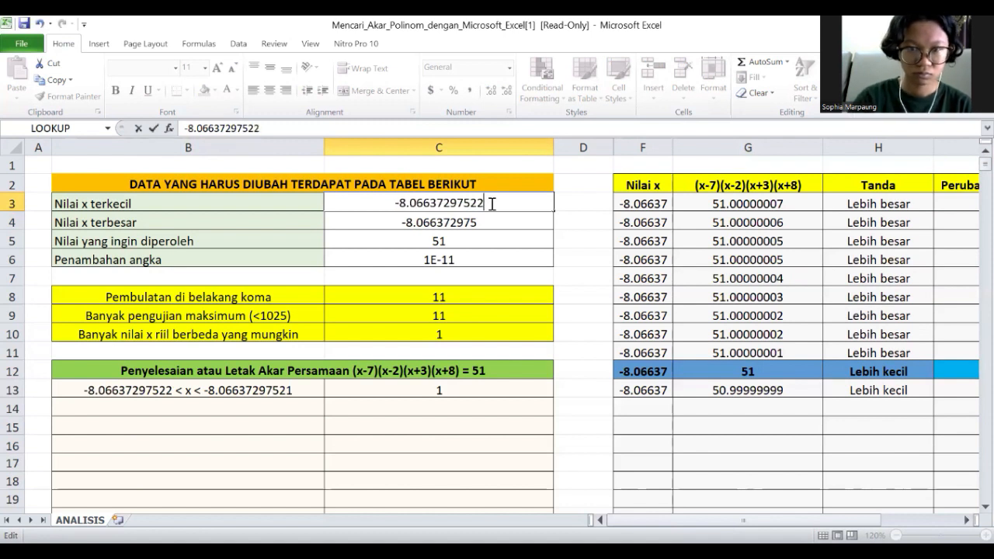
left_click(483, 220)
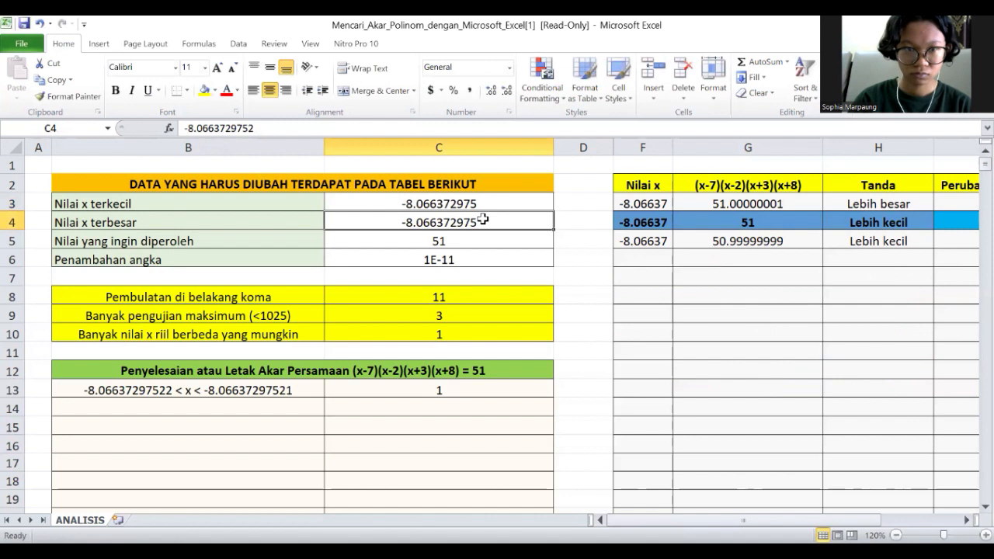
double_click(484, 221)
type("1")
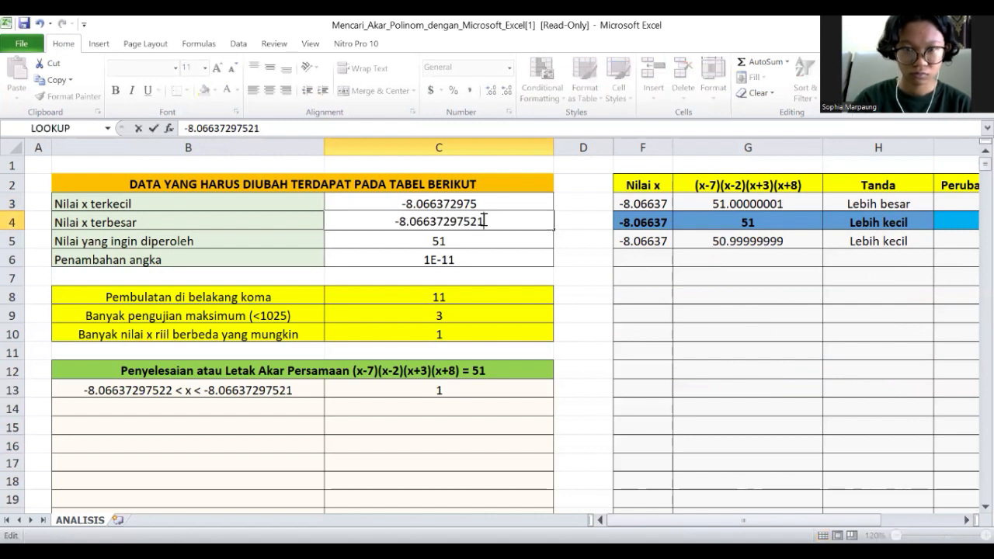
left_click(453, 259)
double_click(453, 260)
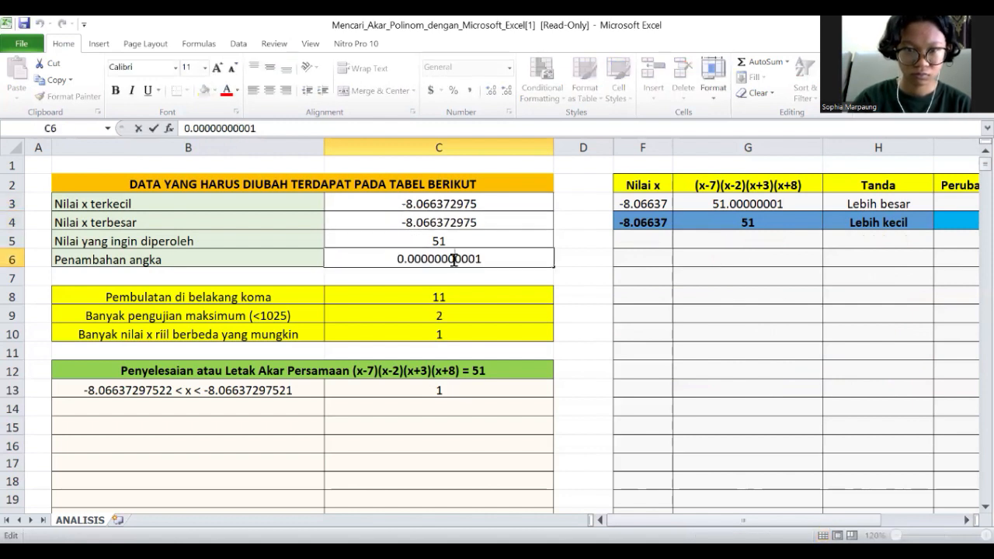
type("0")
key("Return")
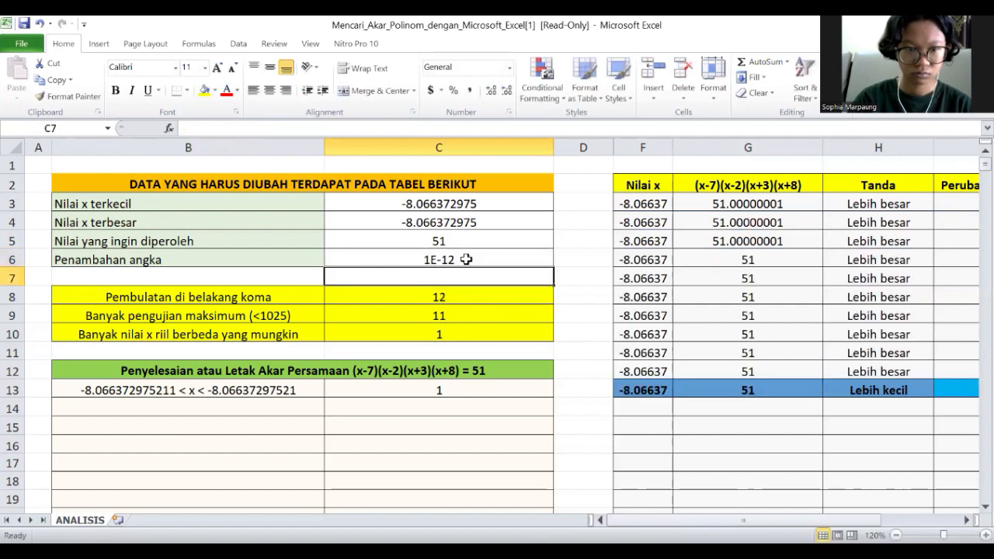
Set the smallest x value to -8.066372975211 and the increment to 0.0000000000001, keeping the largest x value
left_click(484, 207)
key("Down")
key("Down")
key("Down")
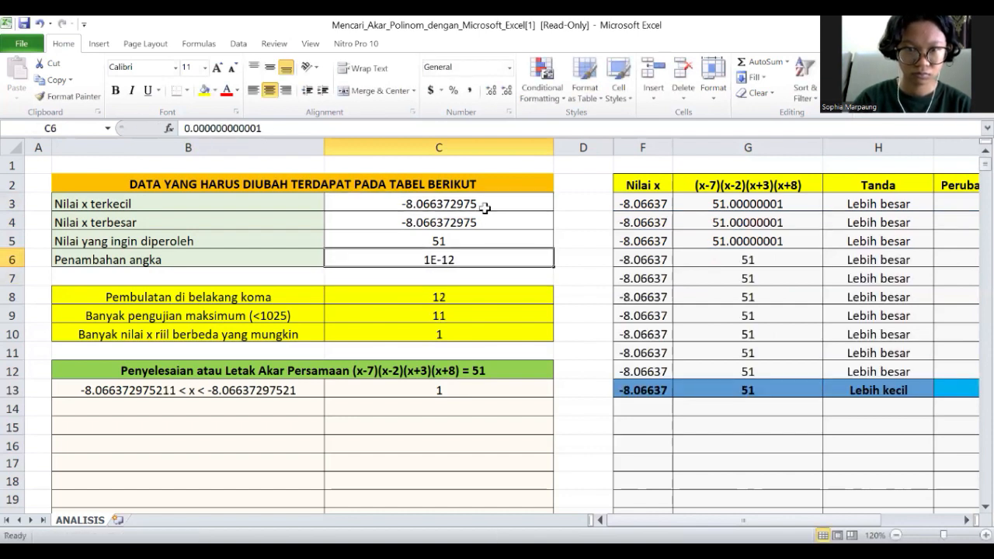
double_click(484, 202)
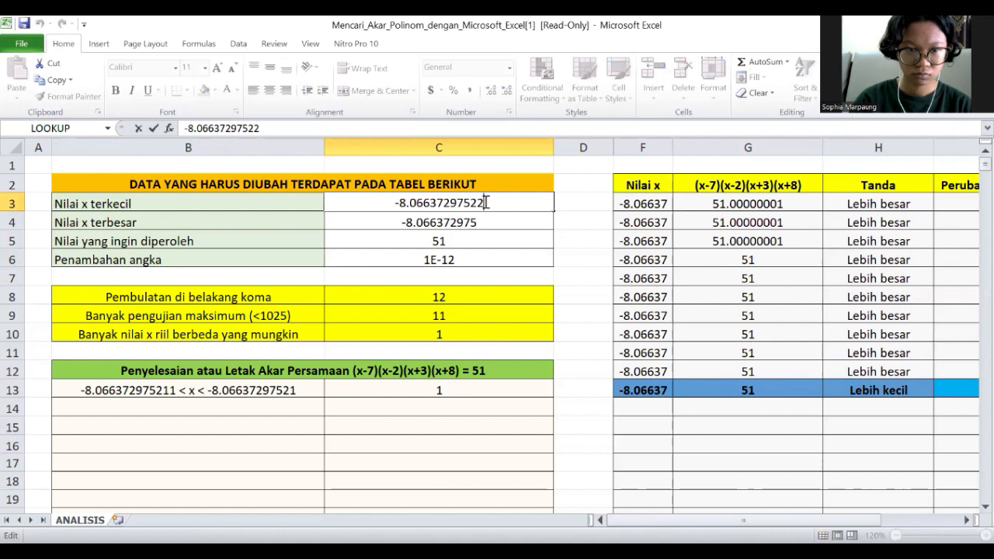
key("BackSpace")
type("11")
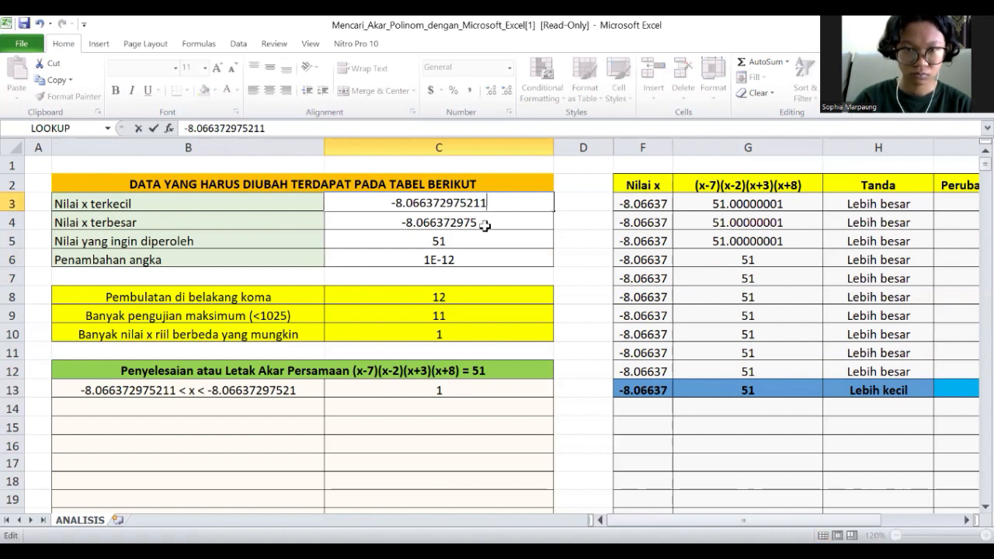
key("Return")
double_click(483, 222)
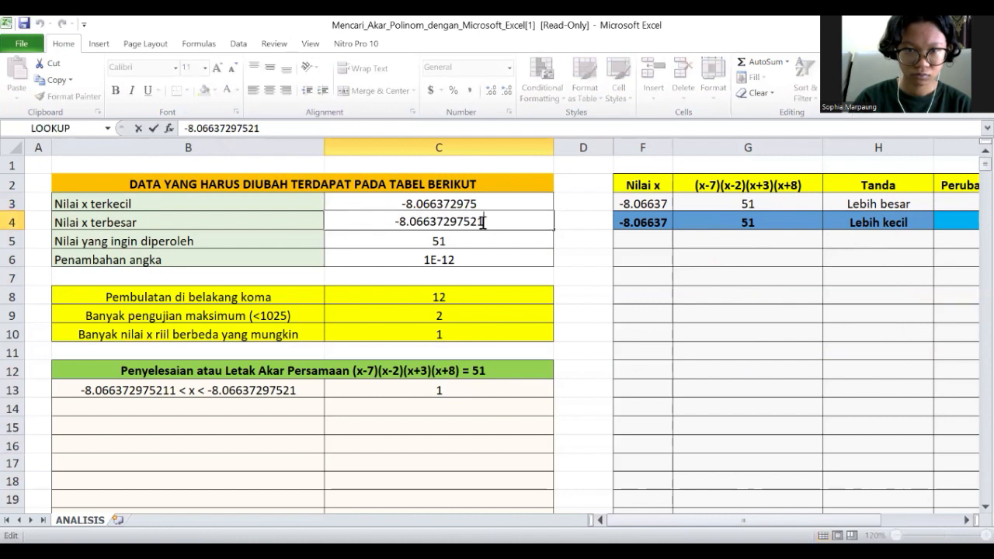
left_click(447, 261)
double_click(447, 261)
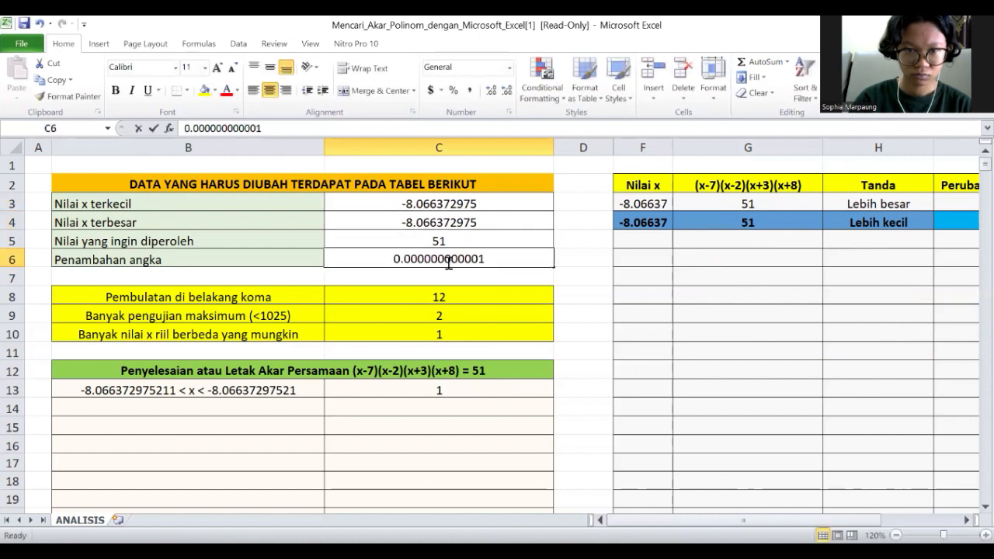
type("0")
key("Return")
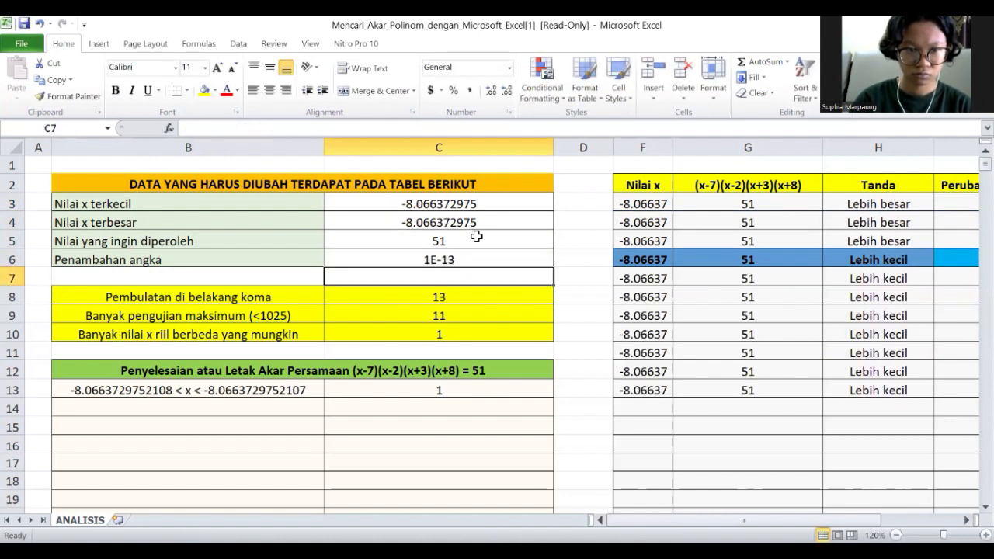
Set the smallest x value to -8.0663729752108, the largest x value to -8.0663729752107 and the increment to 0.00000000000001
double_click(482, 204)
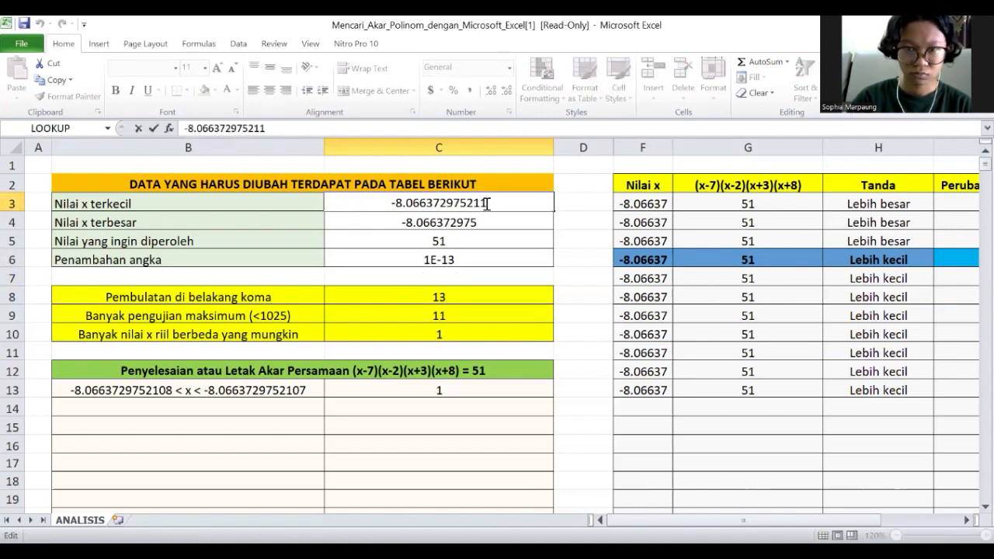
key("BackSpace")
type("08")
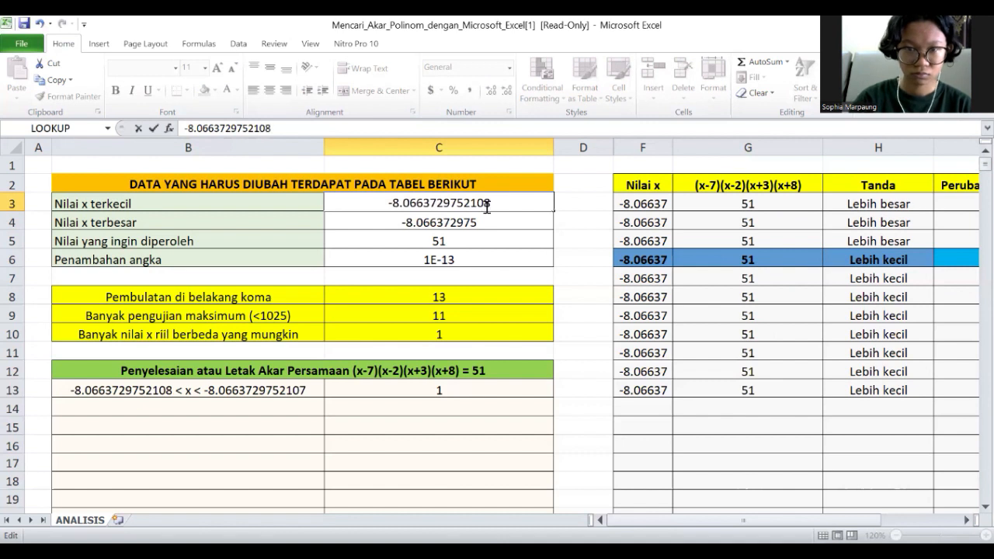
key("Return")
double_click(487, 221)
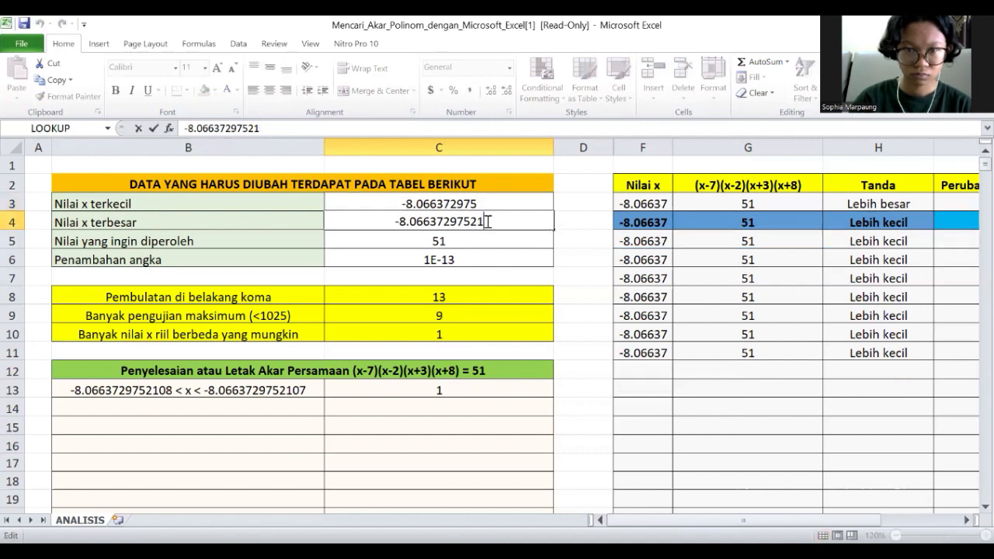
type("07")
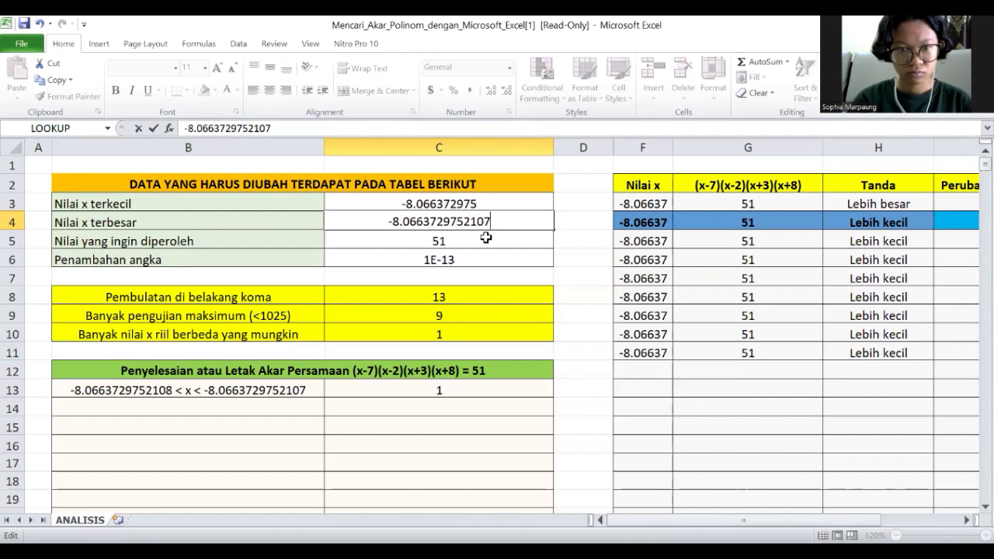
double_click(449, 259)
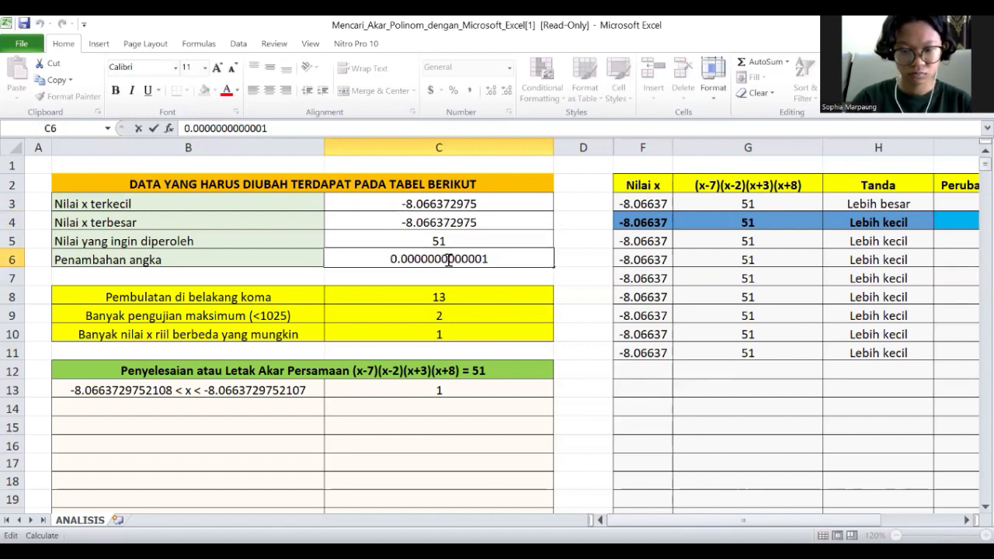
type("0")
key("Return")
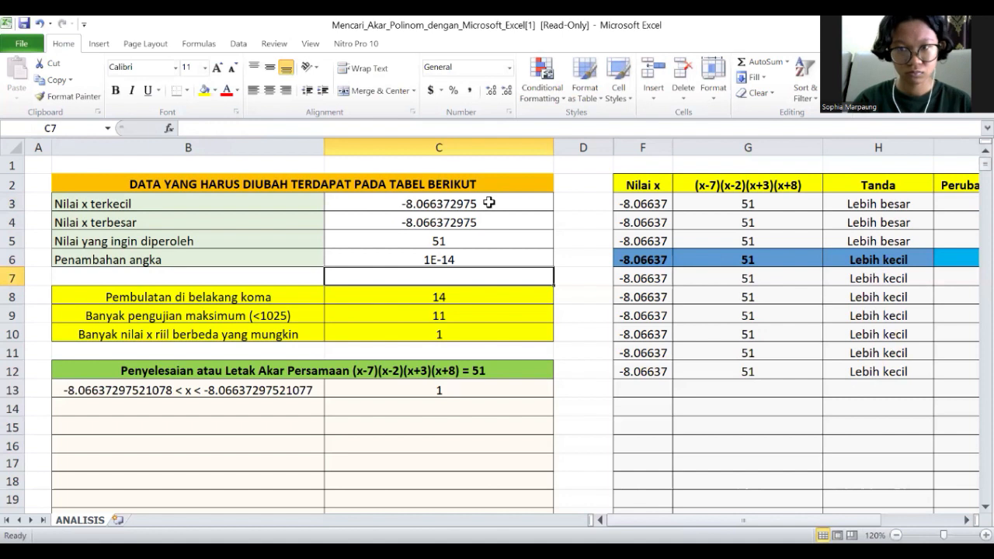
Set the smallest x value to -8.06637297521078, the lower bound of the listed solution interval
double_click(489, 203)
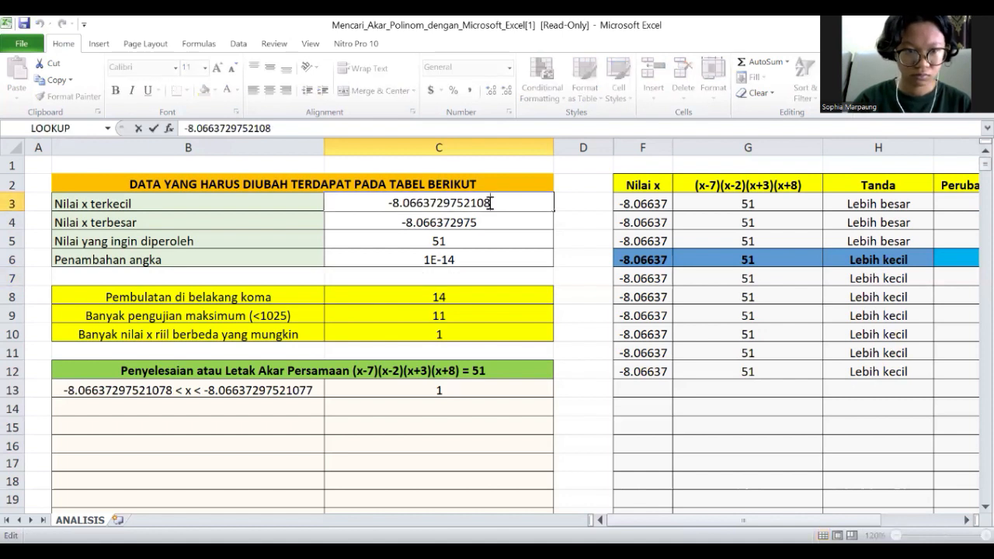
left_click(493, 225)
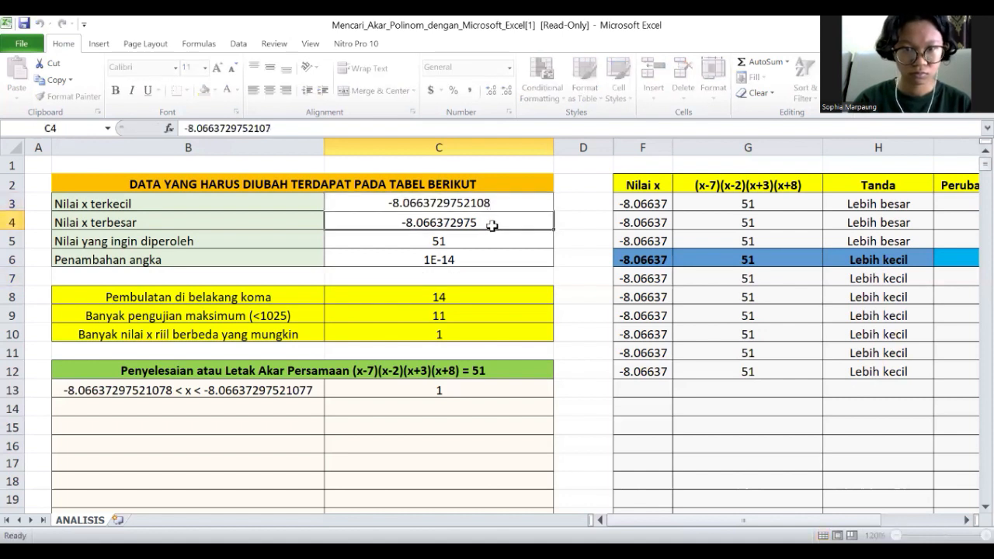
left_click(275, 395)
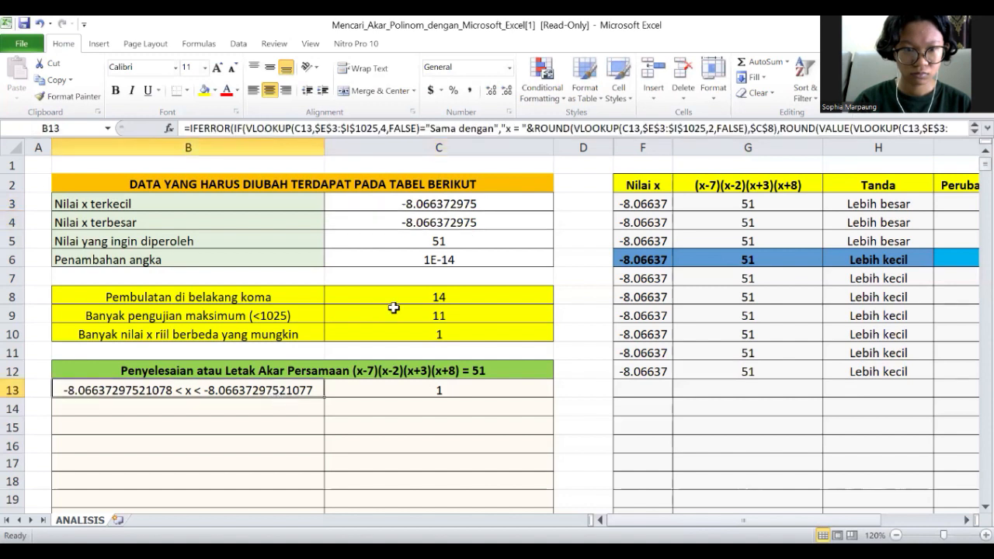
left_click(474, 205)
left_click(480, 223)
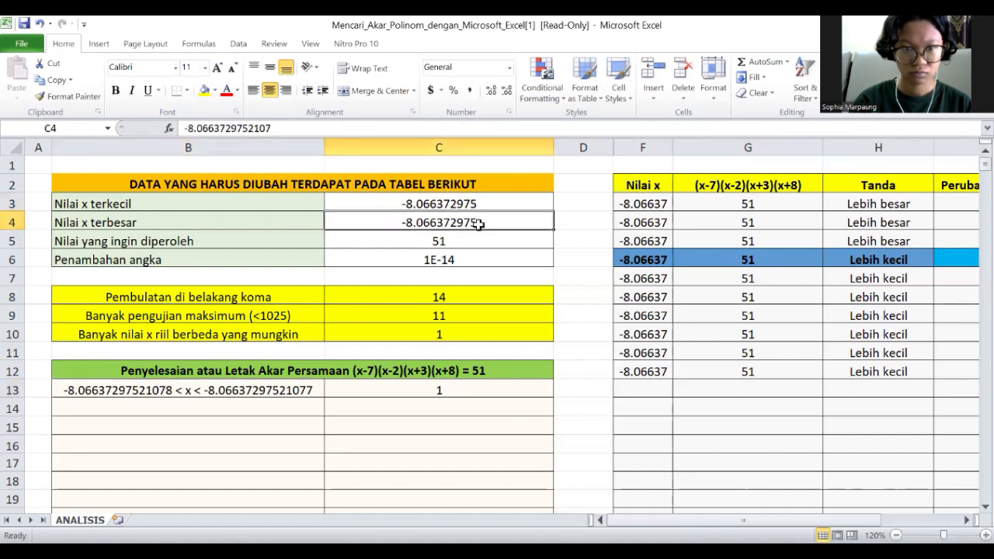
left_click(479, 203)
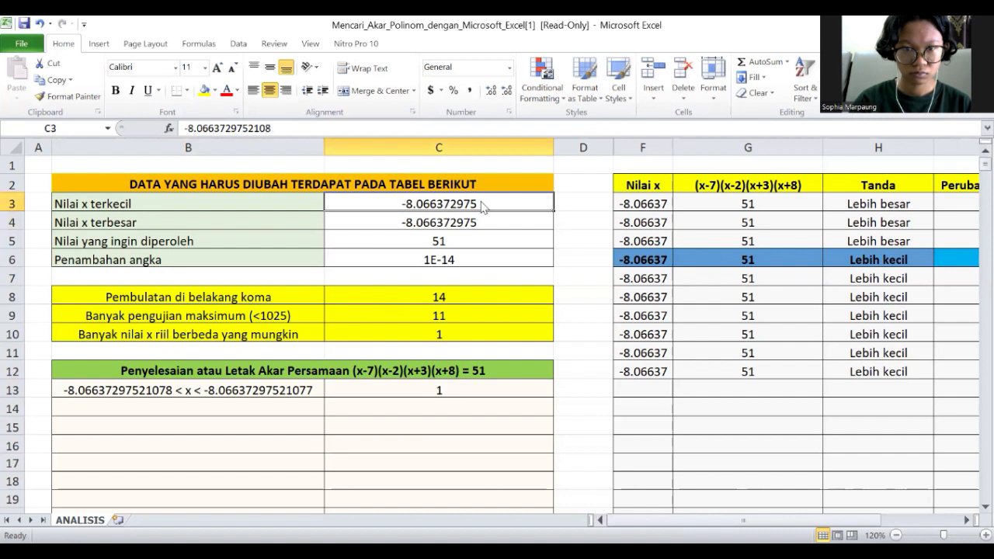
double_click(482, 202)
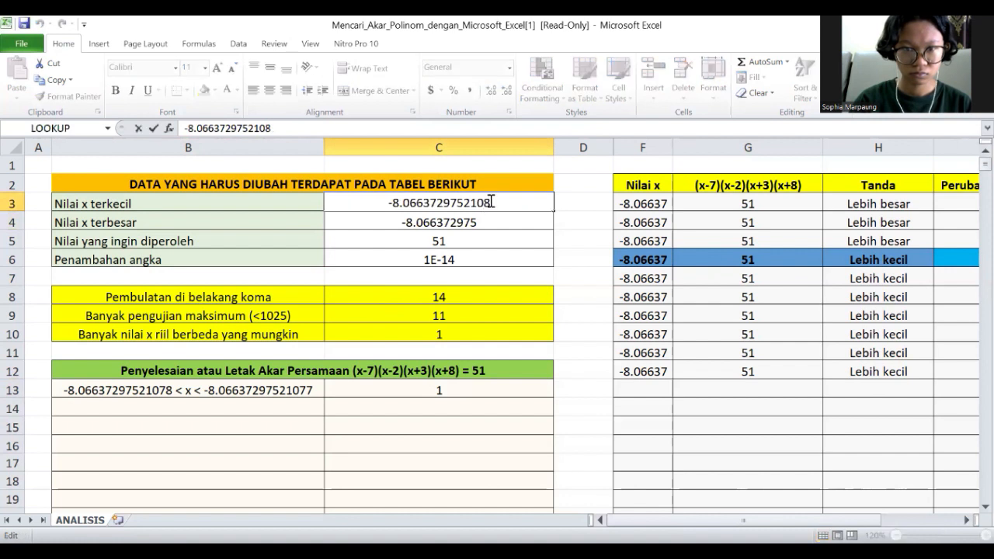
key("BackSpace")
type("78")
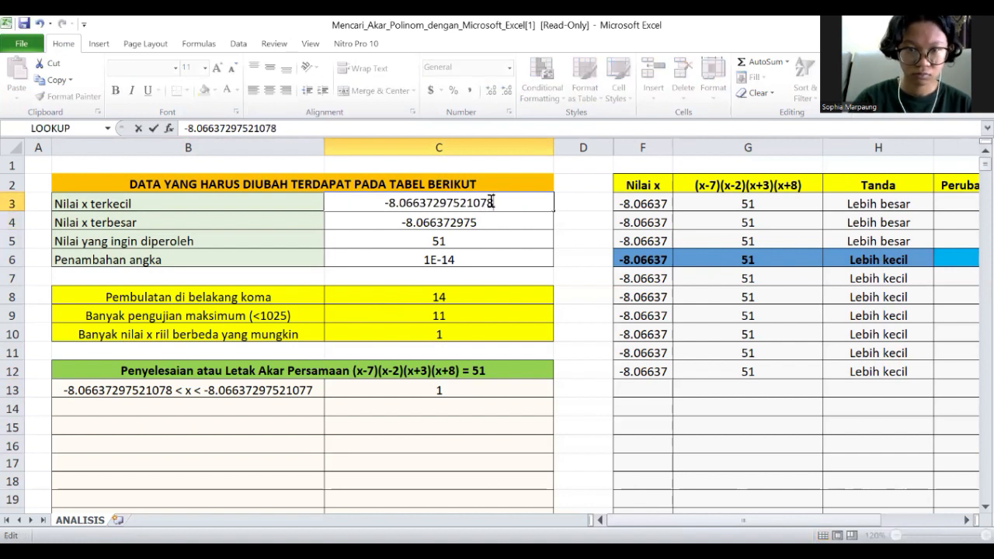
Set the largest x value to -8.06637297521077 and the increment to 0.000000000000001
double_click(486, 222)
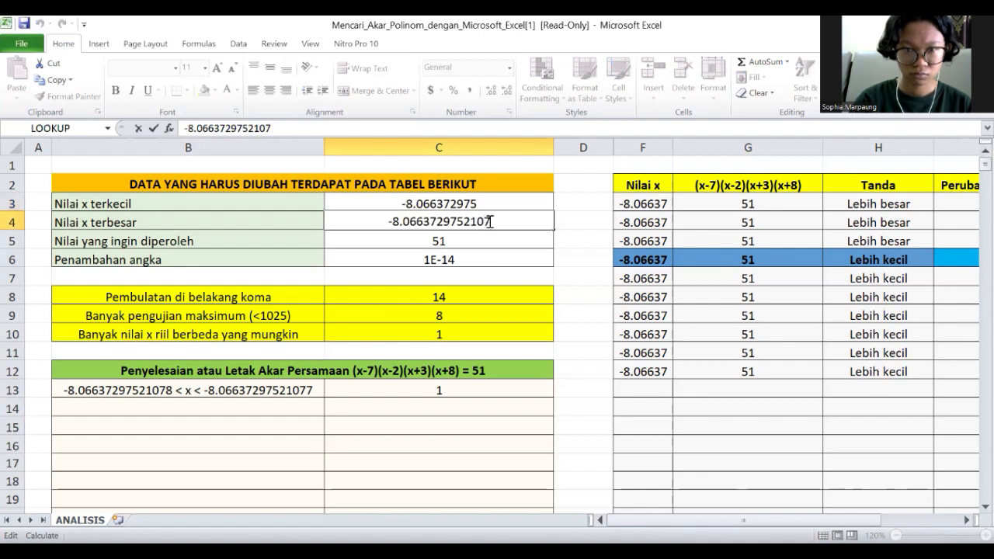
type("7")
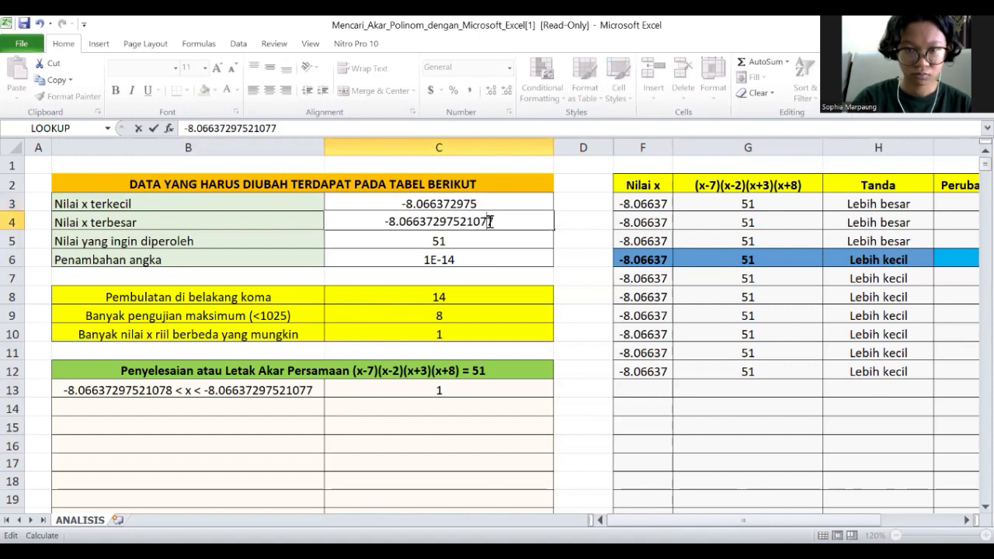
left_click(461, 255)
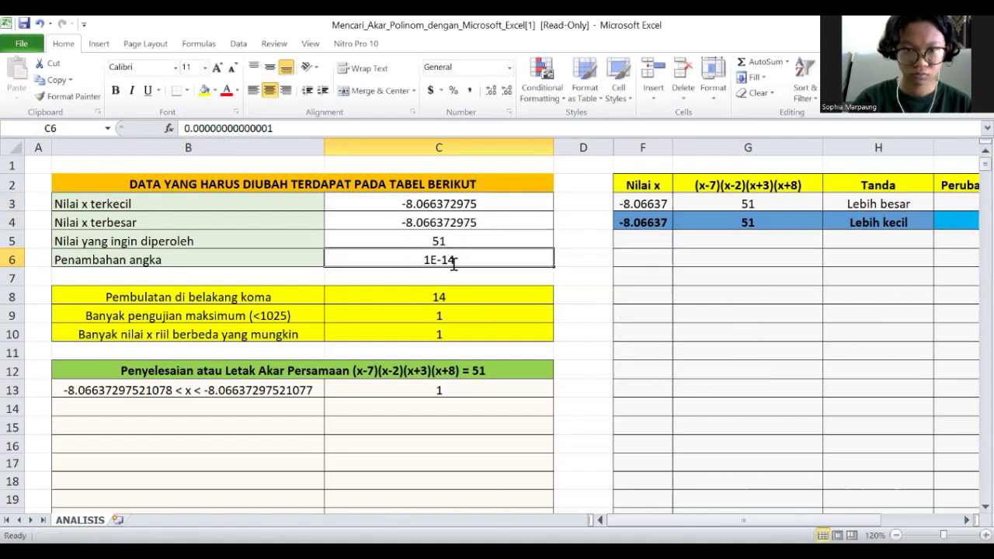
double_click(454, 262)
type("0")
key("Return")
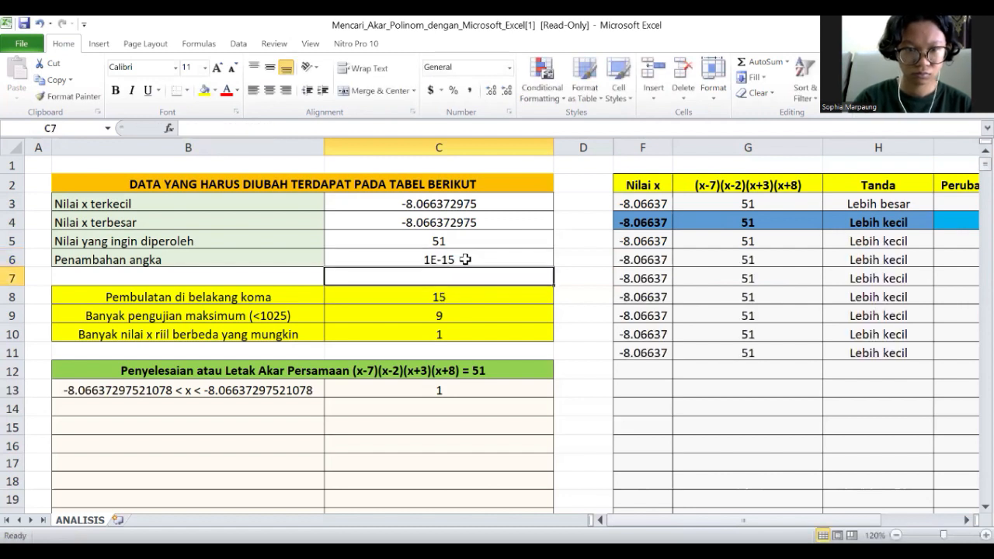
Check the full-precision smallest and largest x values and the increment against the first solution interval
double_click(490, 205)
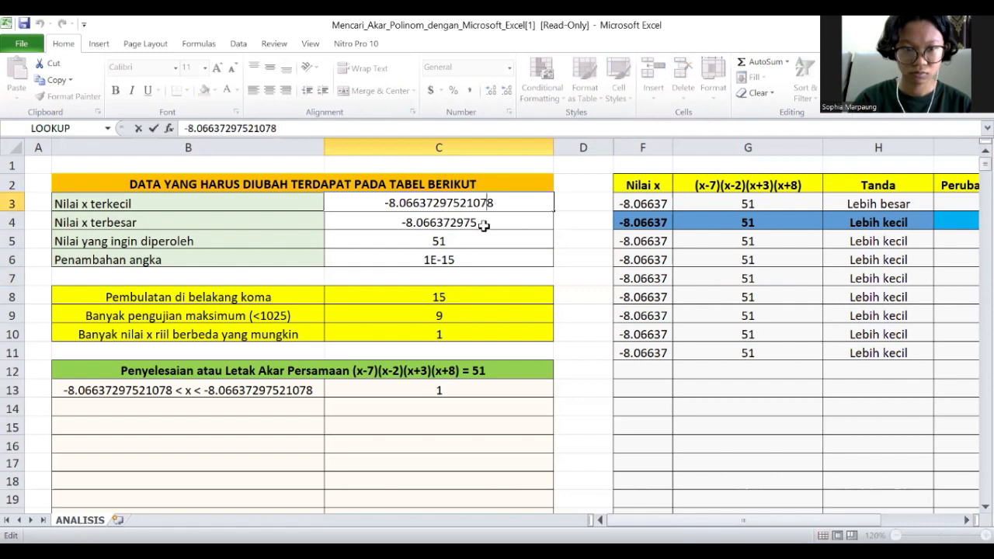
left_click(484, 223)
left_click(476, 257)
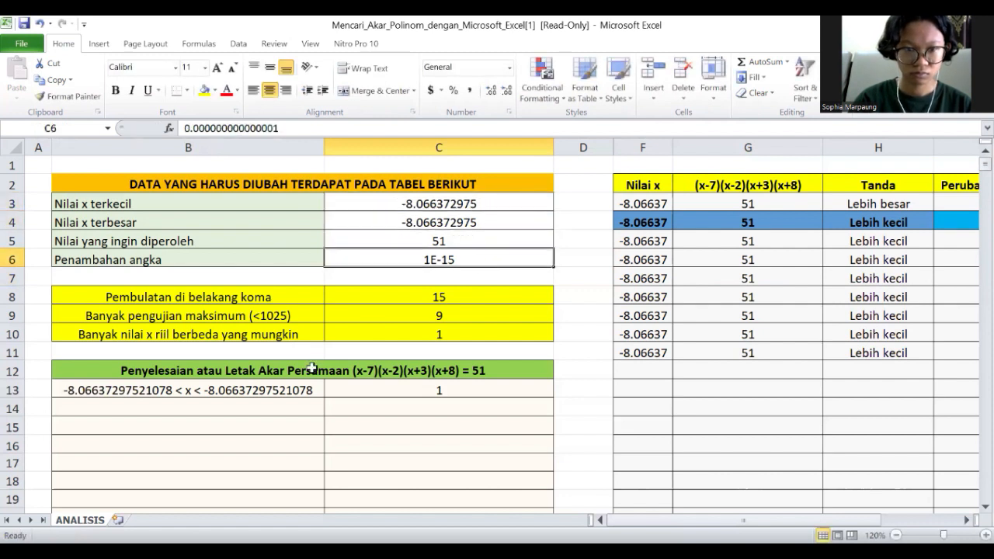
left_click(308, 391)
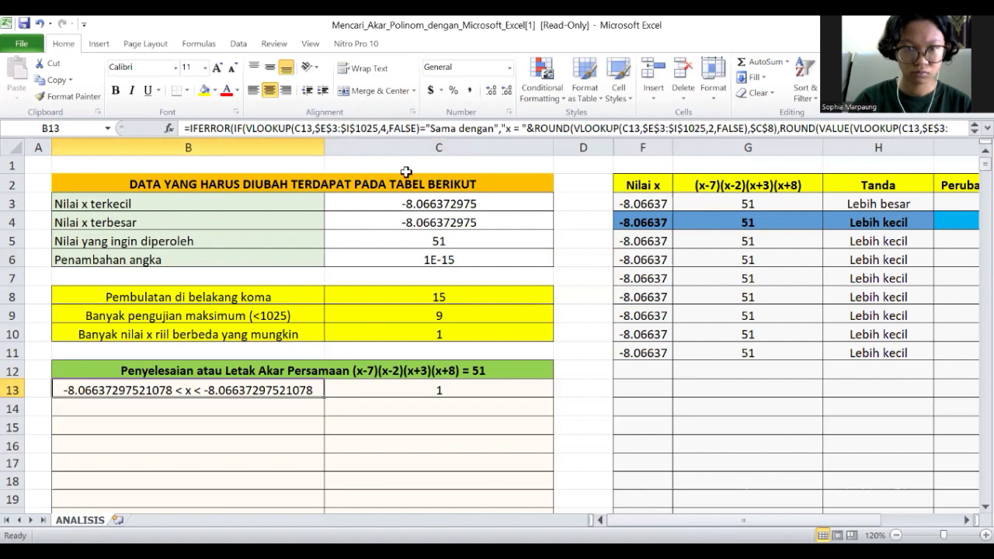
left_click(427, 202)
left_click_drag(325, 147, 457, 150)
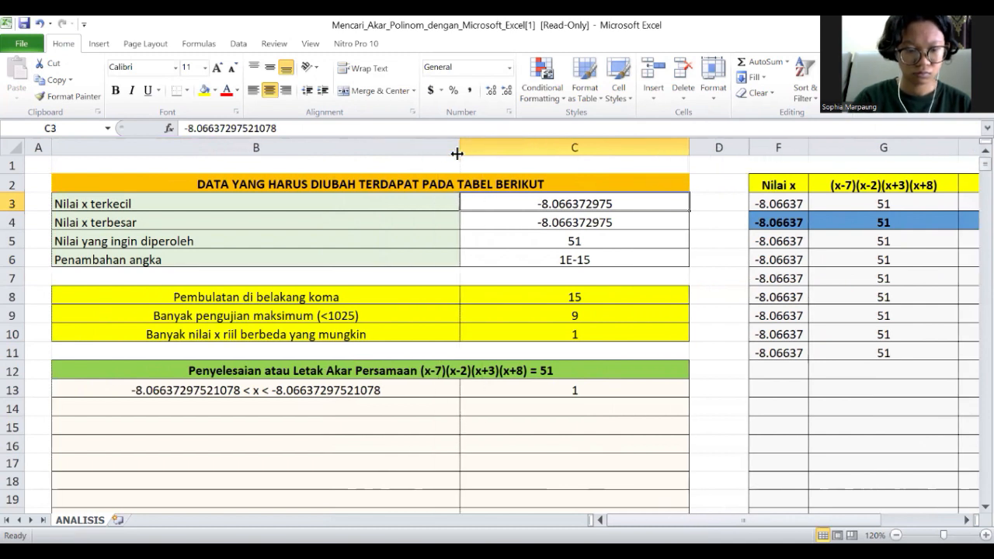
key("ctrl+z")
key("ctrl+z")
key("ctrl+z")
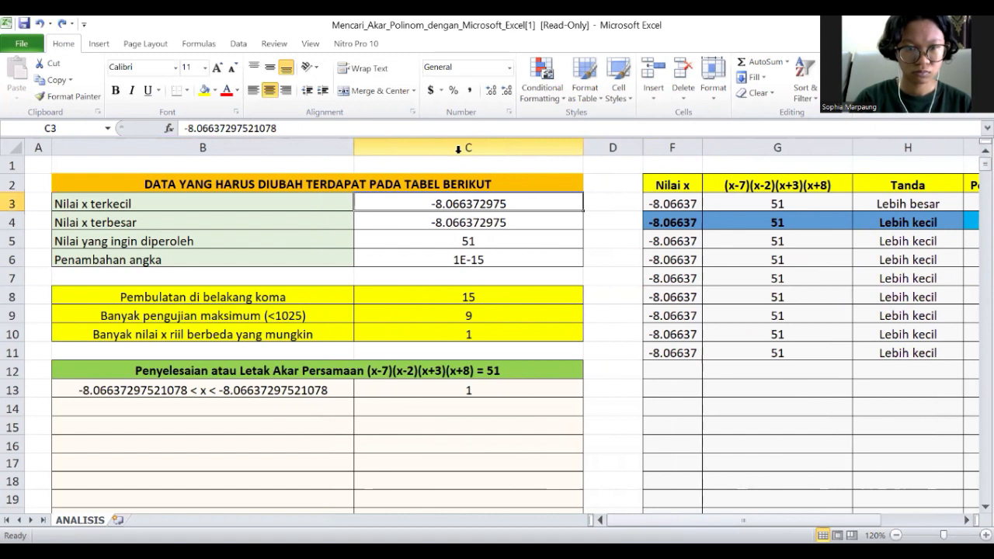
key("ctrl+z")
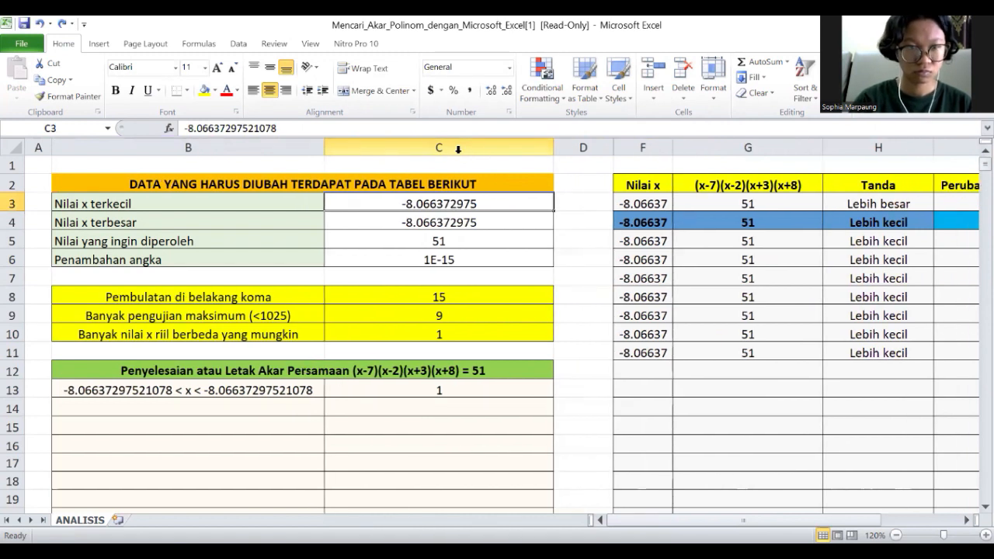
Compare the stored smallest and largest x values with the solution interval in B13
left_click(506, 224)
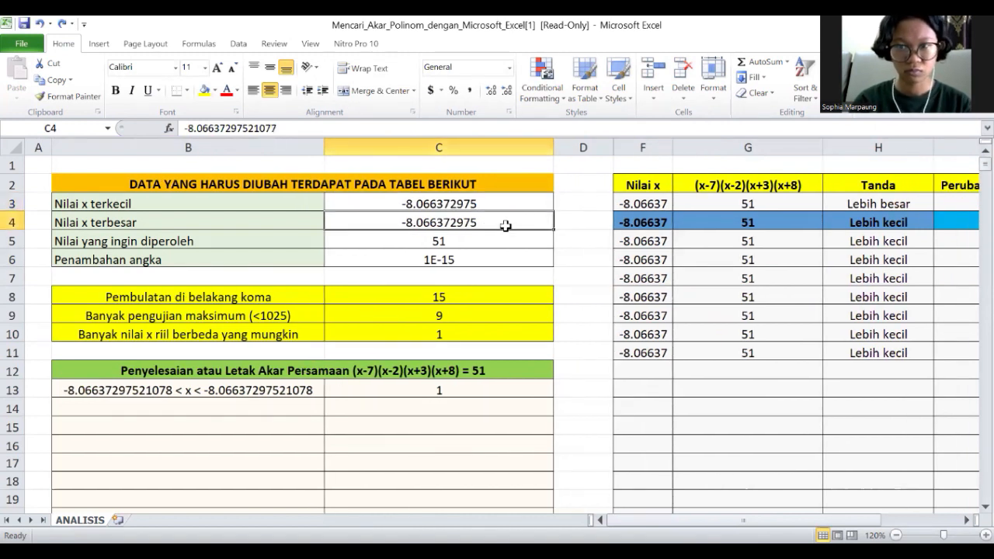
left_click(292, 392)
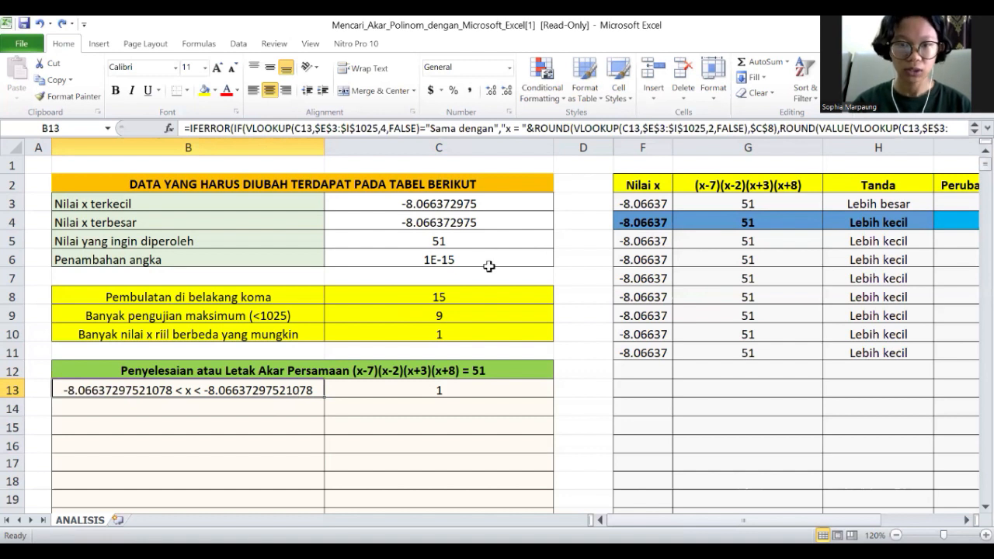
left_click(484, 199)
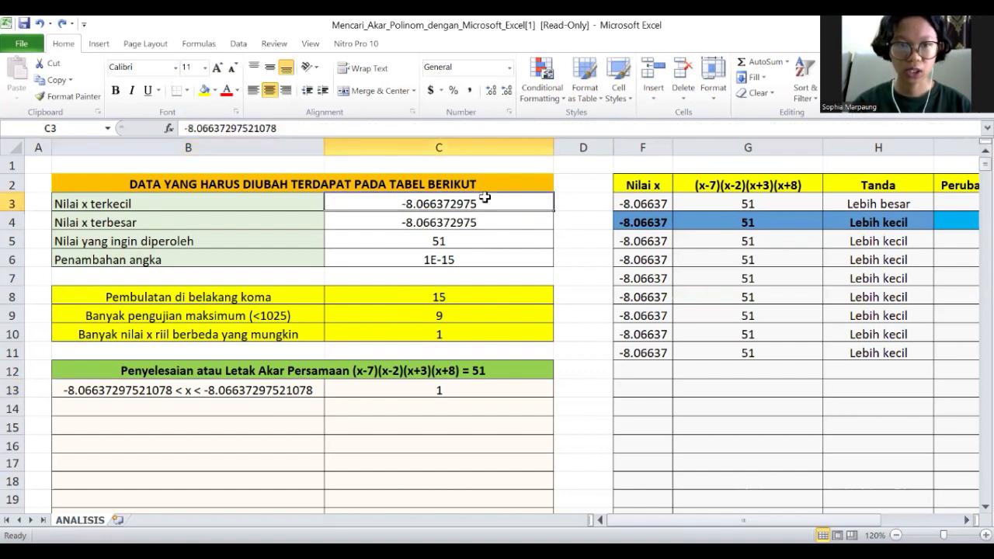
left_click(464, 223)
left_click(458, 203)
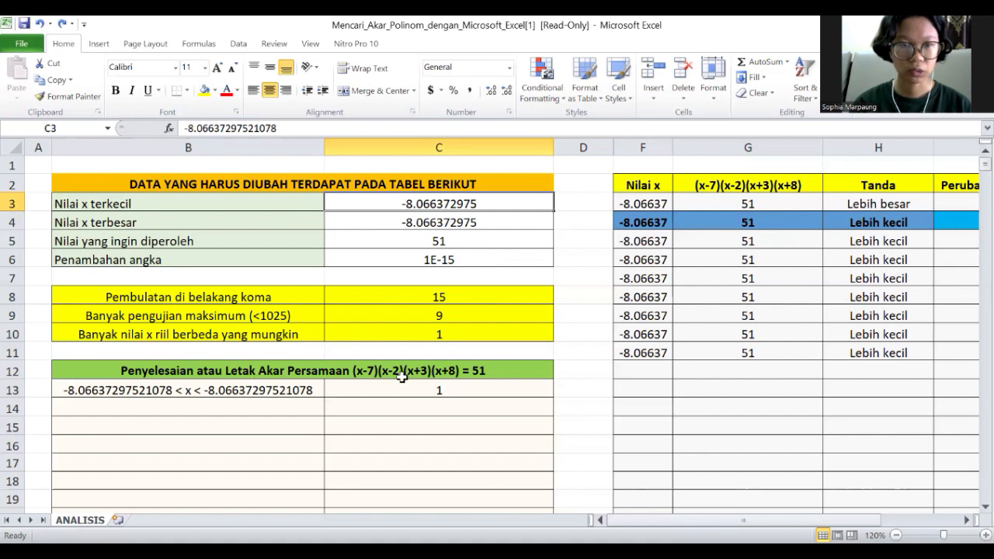
left_click(286, 132)
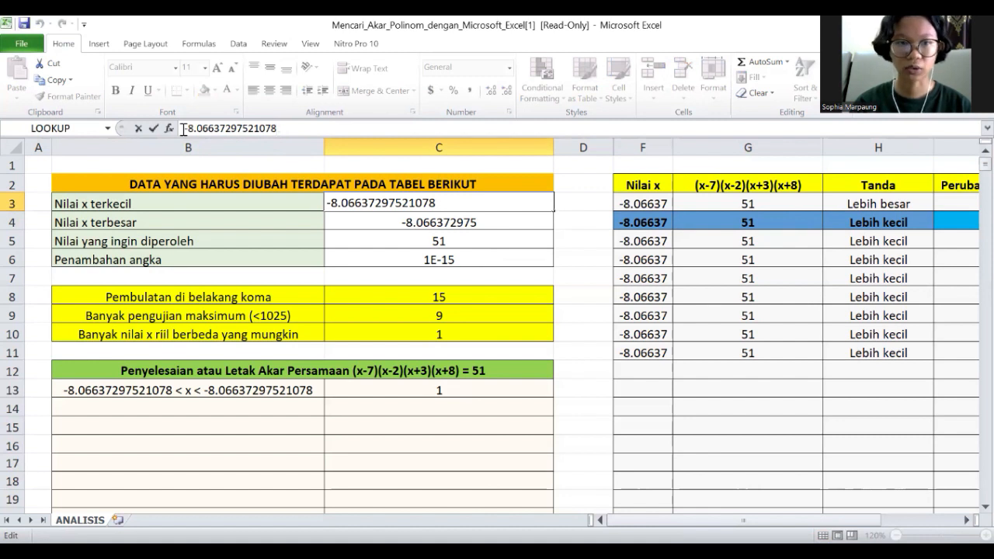
left_click_drag(184, 128, 284, 127)
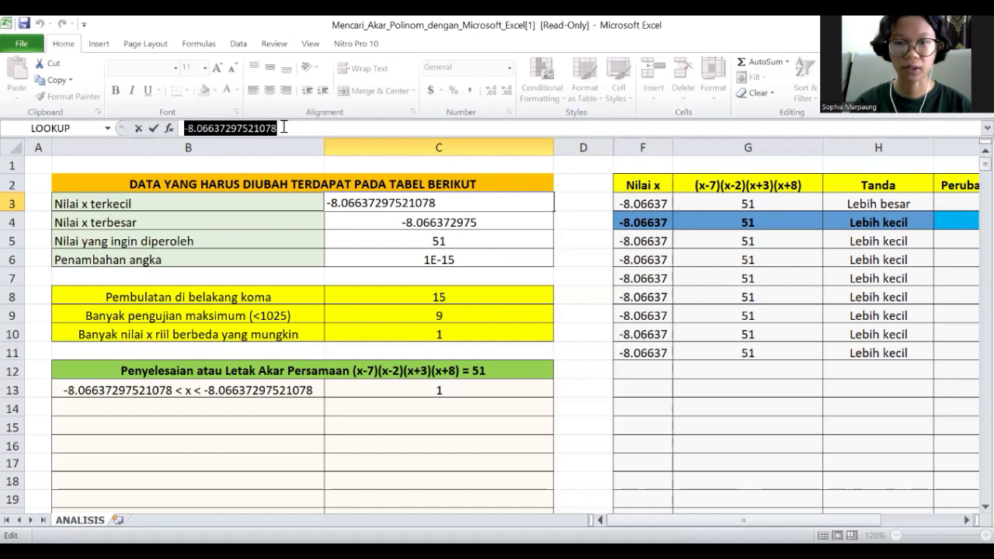
type("=")
left_click(575, 203)
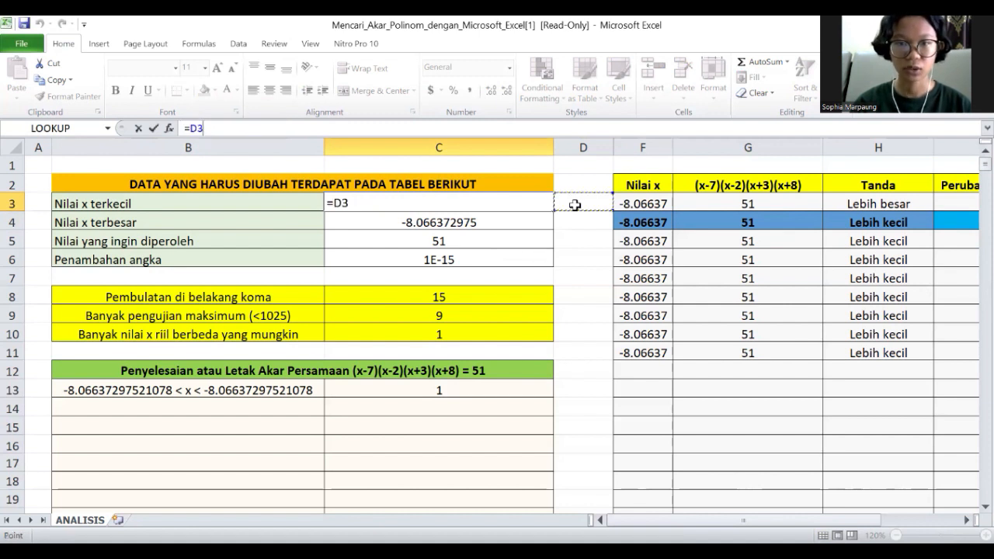
left_click(484, 199)
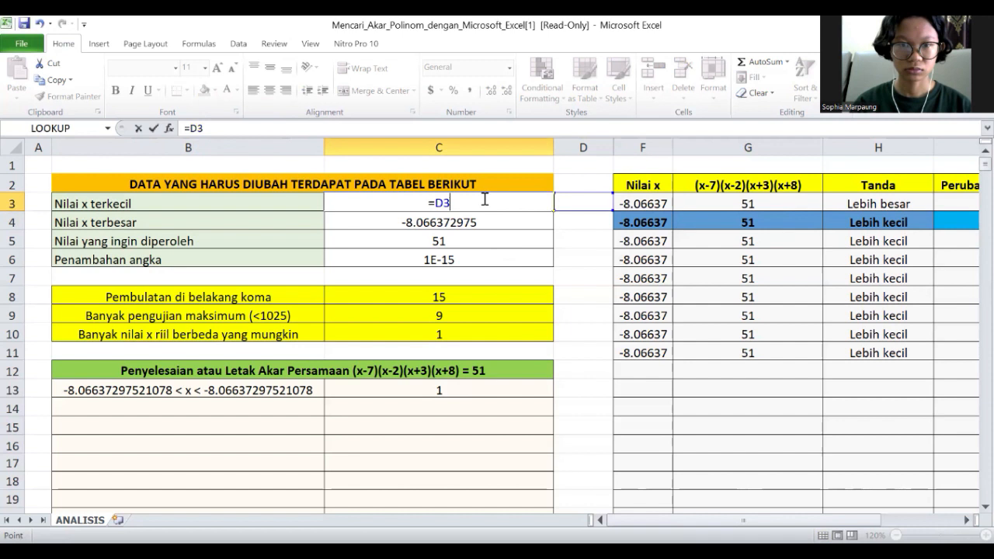
key("F9")
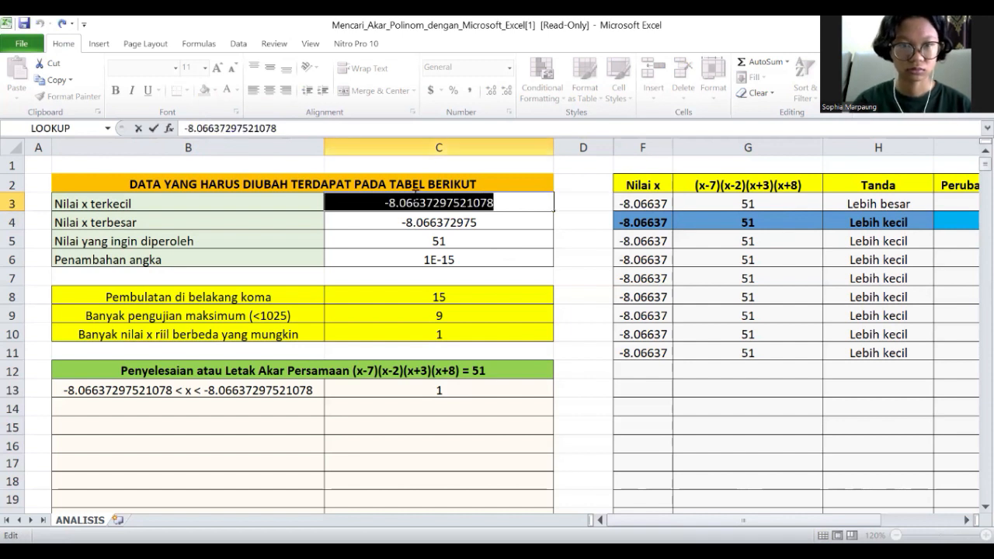
type("=")
left_click(575, 208)
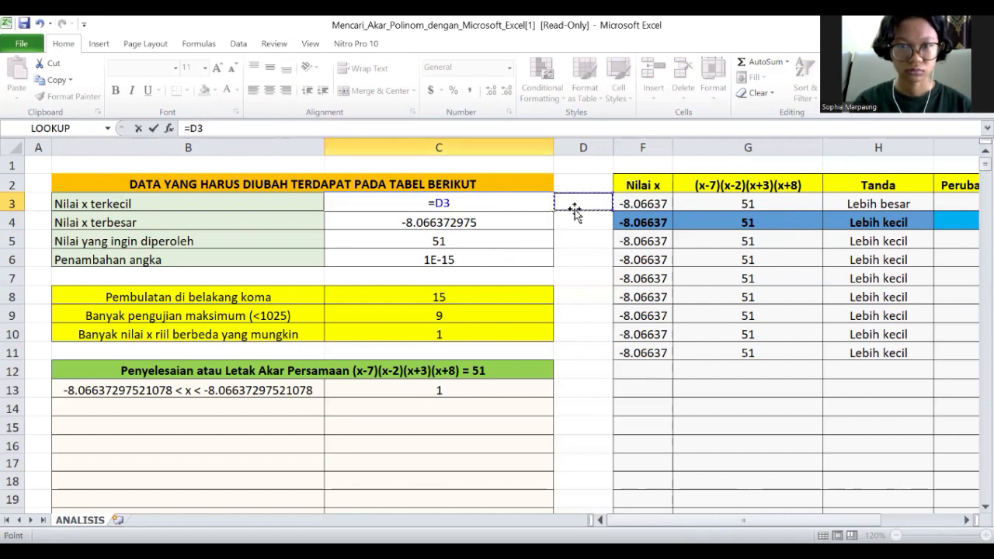
left_click(508, 209)
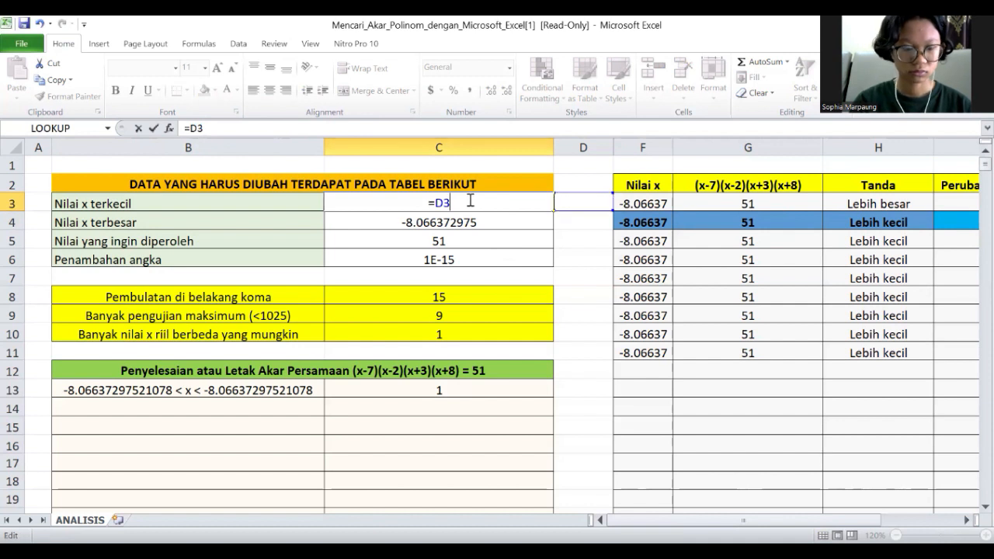
key("F9")
key("Return")
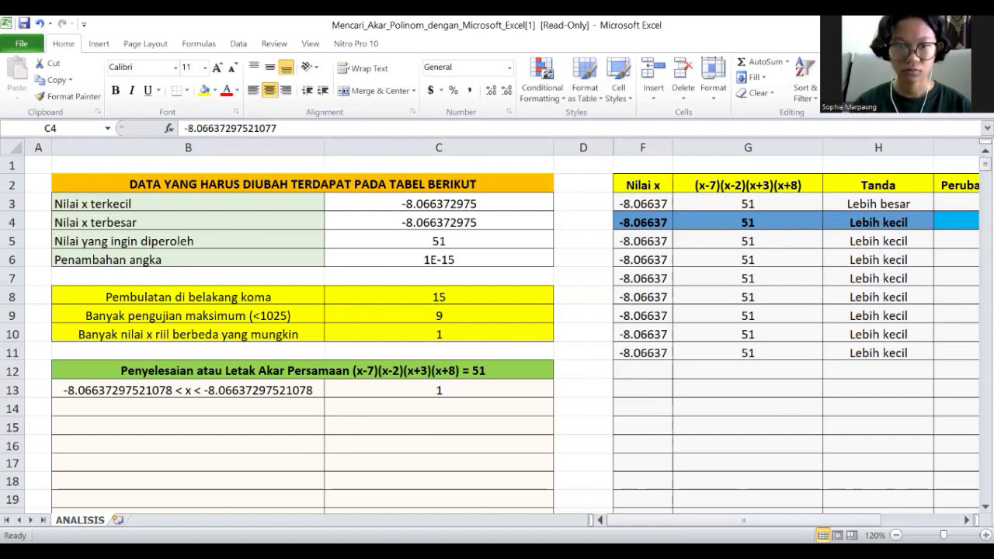
Set the smallest x value to -3, the largest x value to -2 and the increment to 0.1
left_click(486, 203)
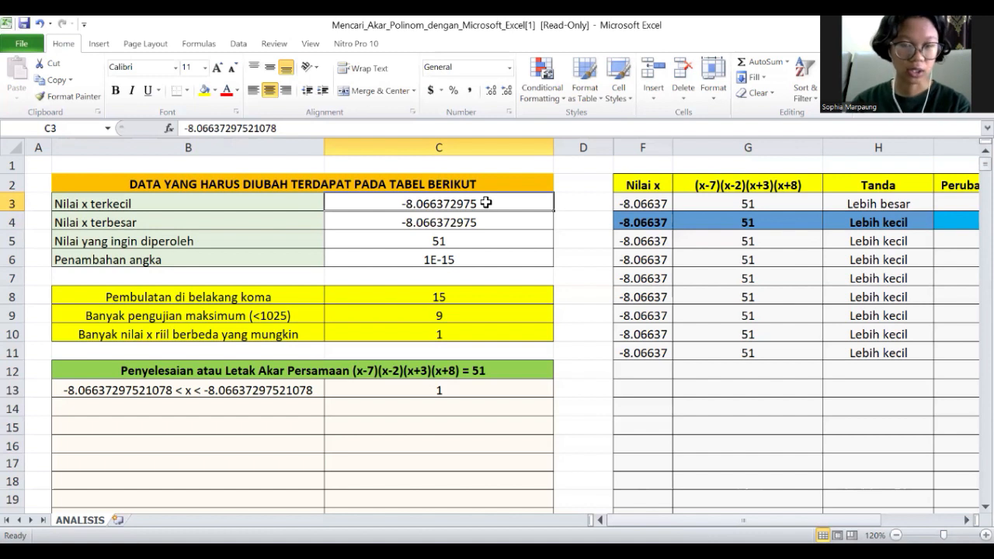
type("-3")
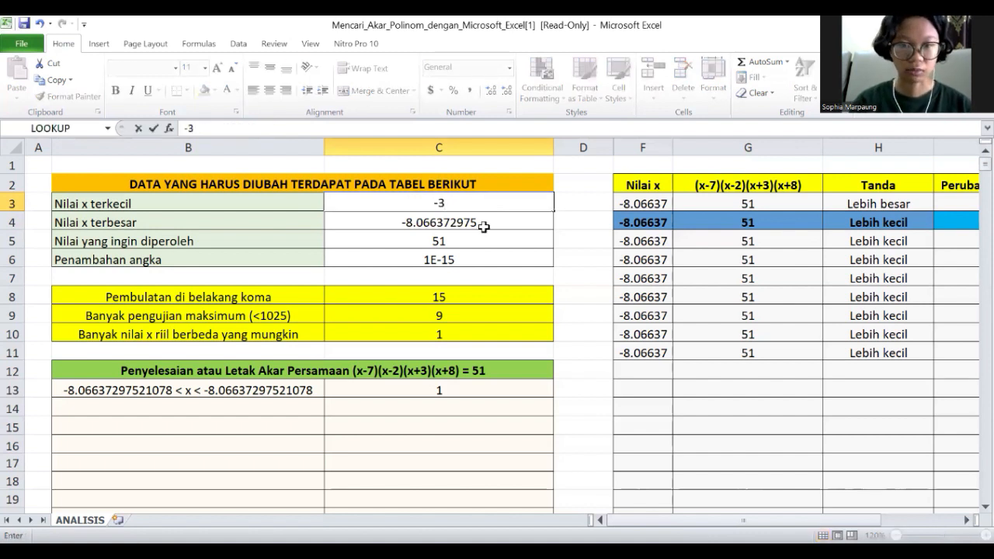
left_click(483, 223)
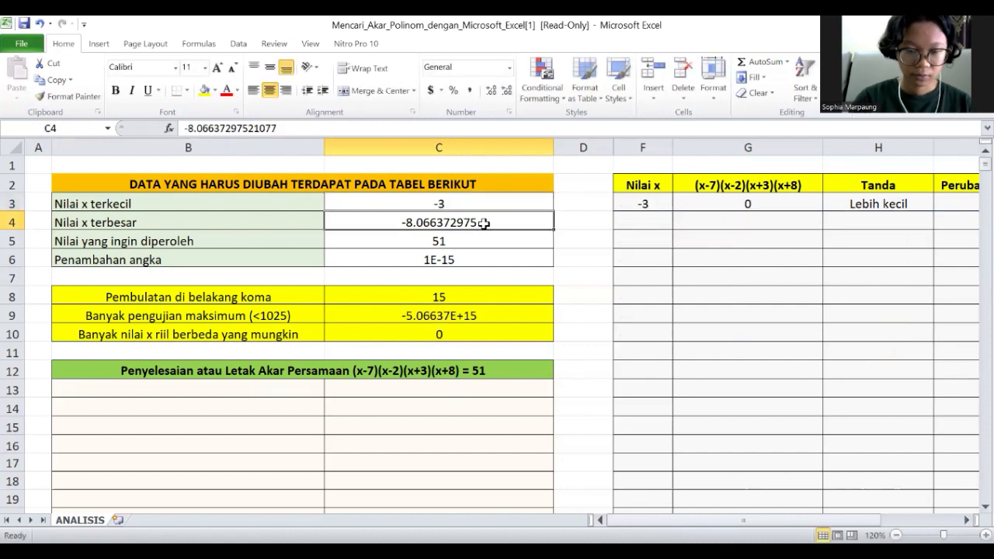
type("-2")
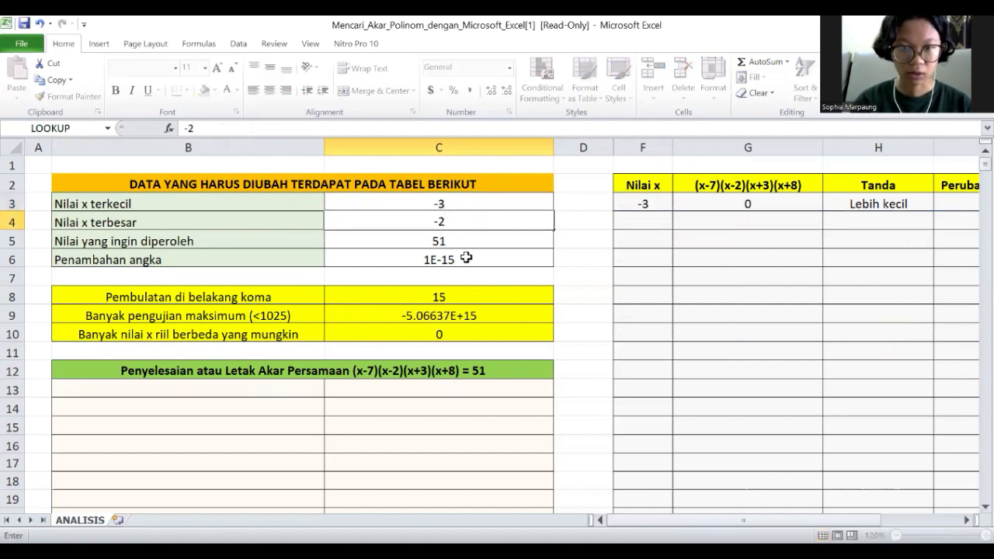
left_click(466, 258)
type("0.1")
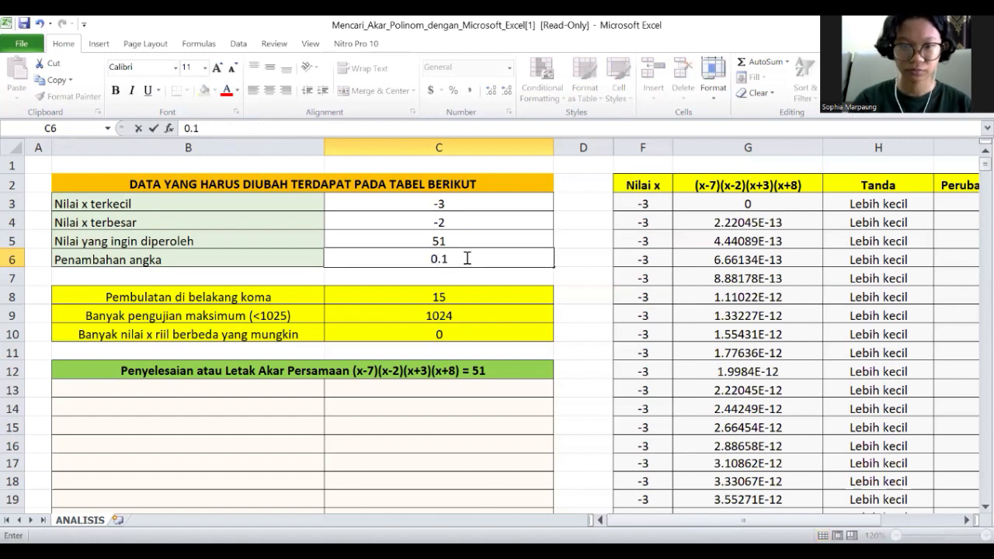
key("Return")
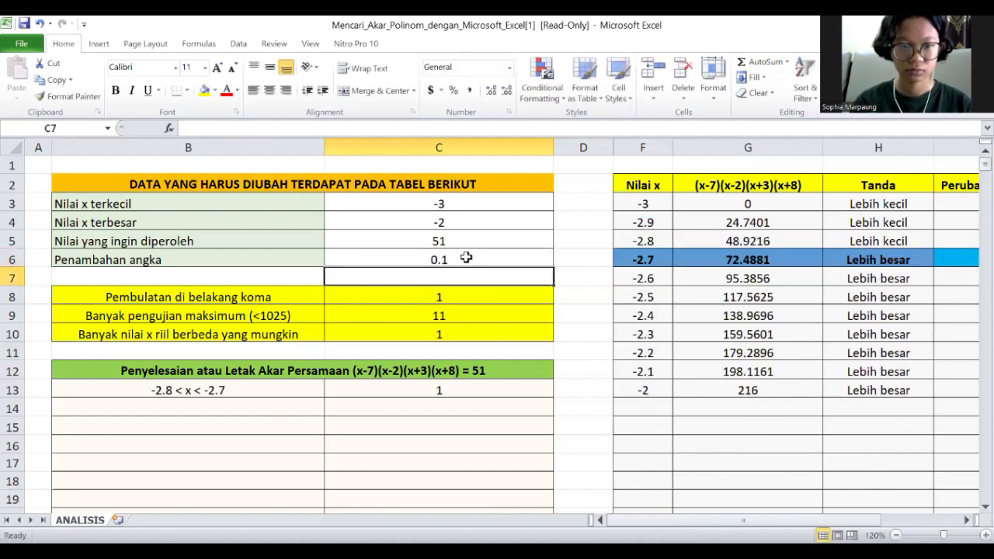
Set the smallest x value to -2.8, the largest x value to -2.7 and the increment to 0.01
left_click(184, 393)
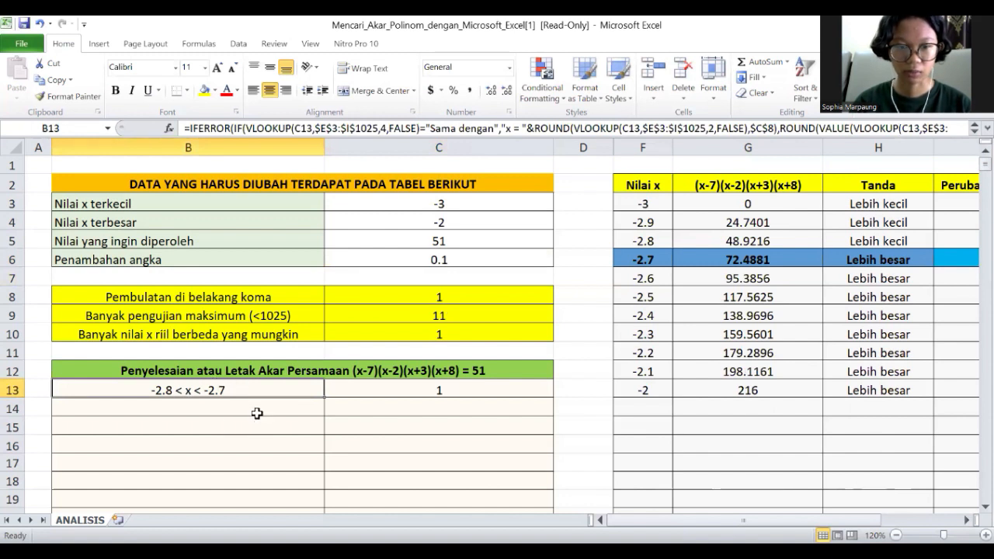
double_click(448, 203)
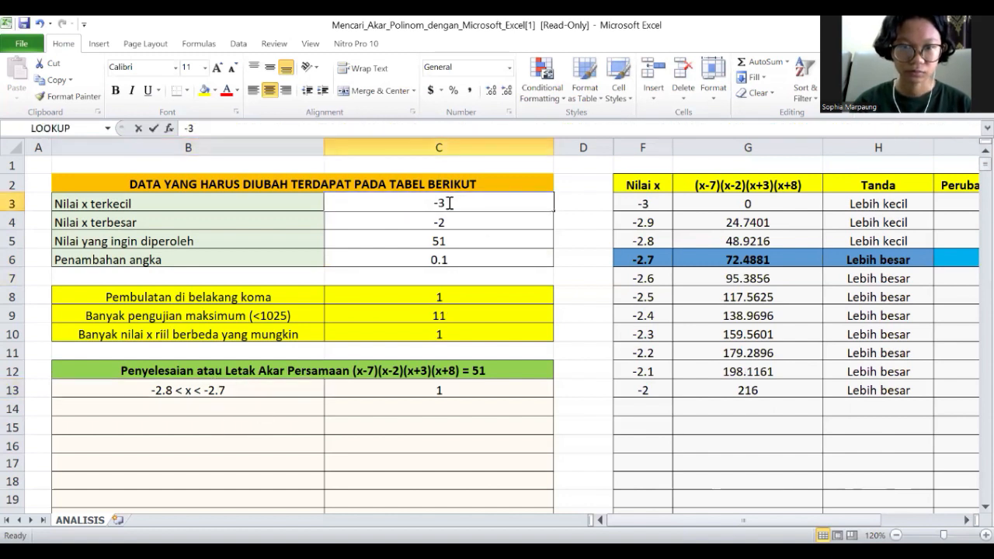
key("BackSpace")
key("BackSpace")
type("-2.8")
left_click(454, 223)
double_click(454, 223)
type(".7")
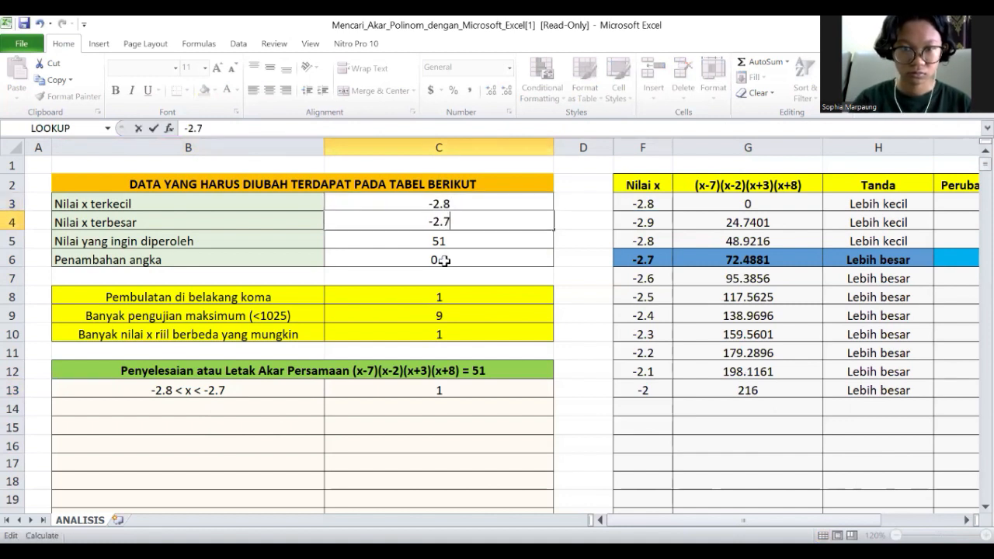
left_click(444, 261)
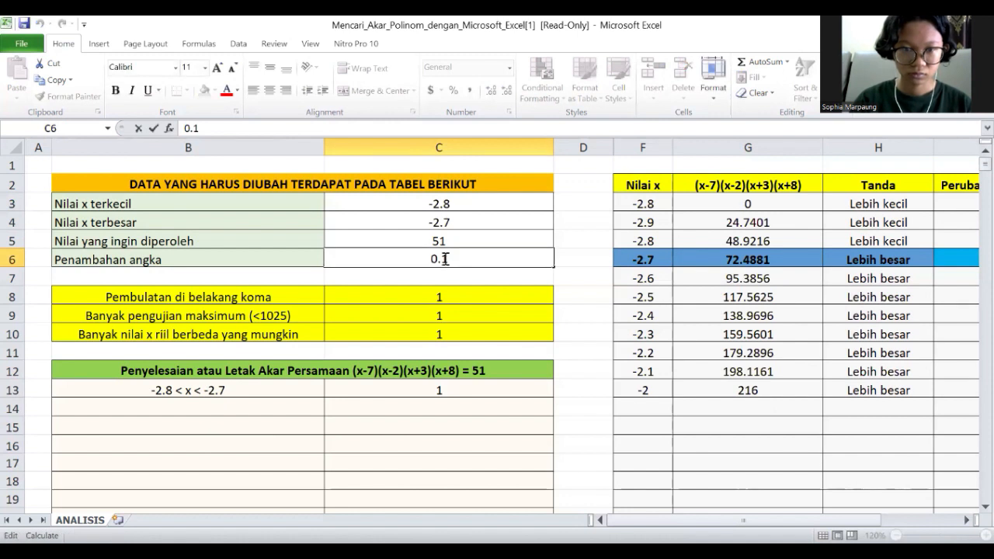
type("0")
key("Return")
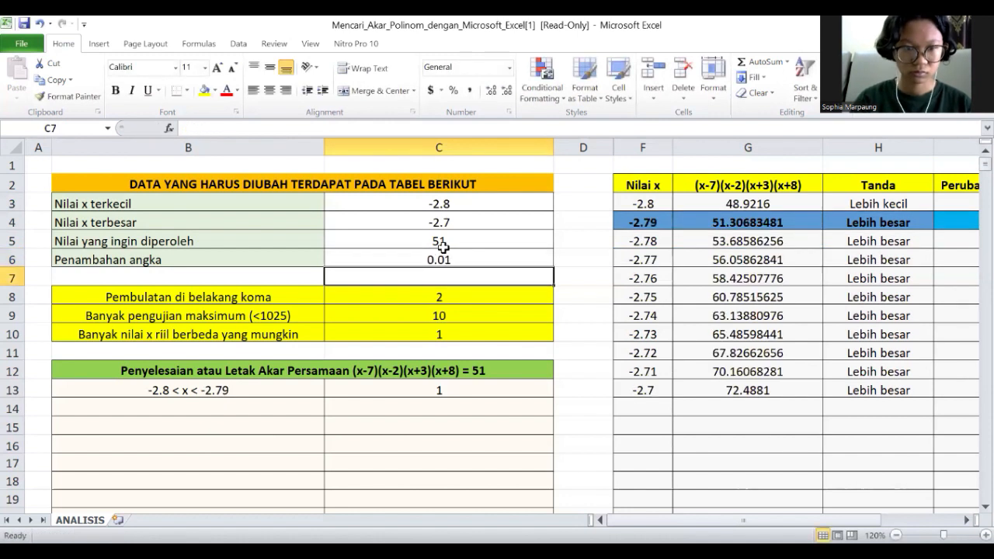
Set the largest x value to -2.79 and the increment to 0.001
left_click(462, 200)
left_click(451, 223)
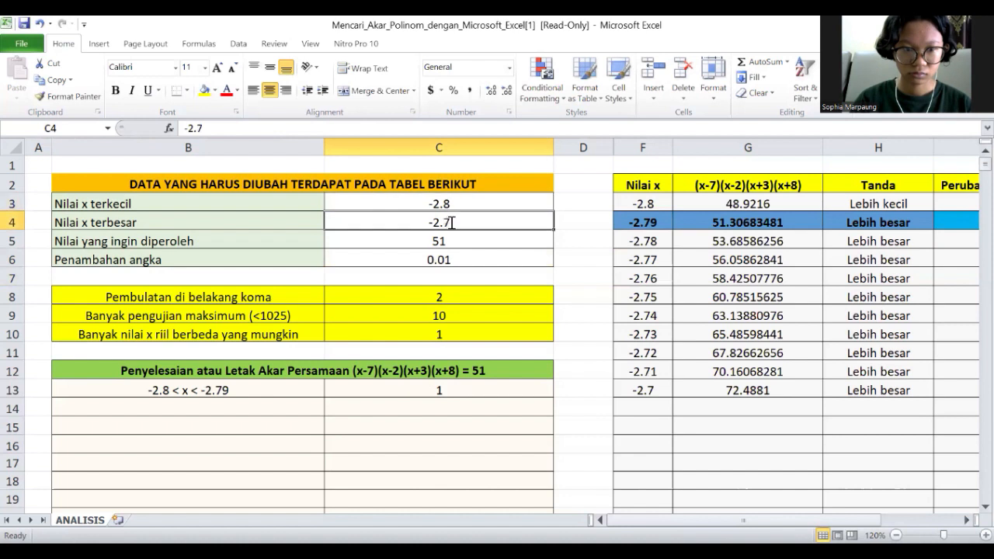
double_click(451, 223)
type("9")
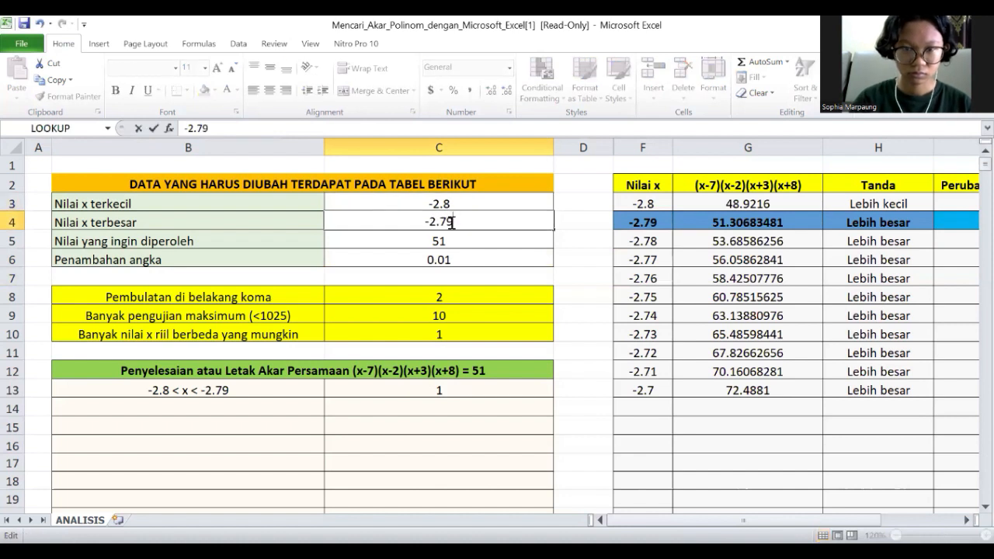
left_click(442, 261)
double_click(441, 261)
type("0")
key("Return")
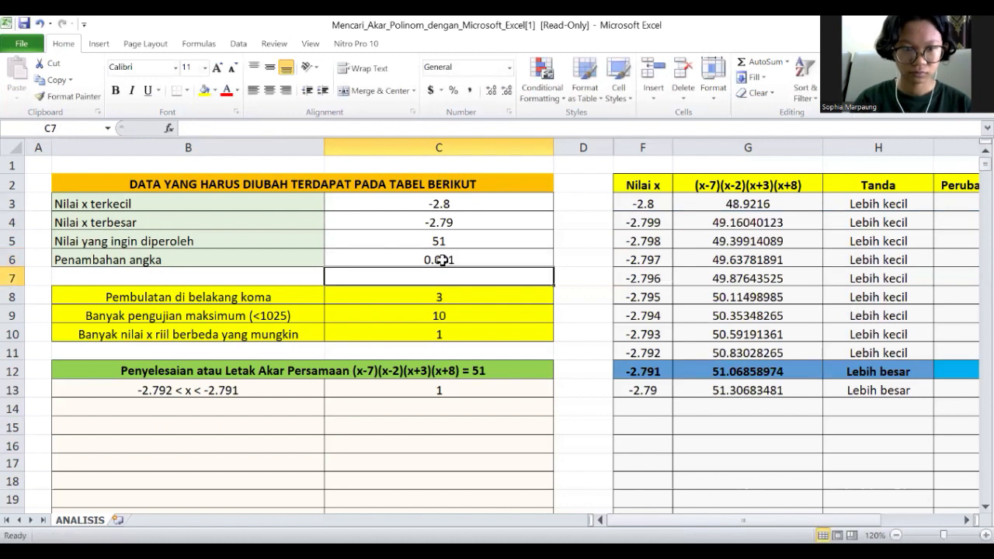
Set the smallest x value to -2.792, the largest x value to -2.791 and the increment to 0.0001
double_click(460, 202)
key("BackSpace")
type("792")
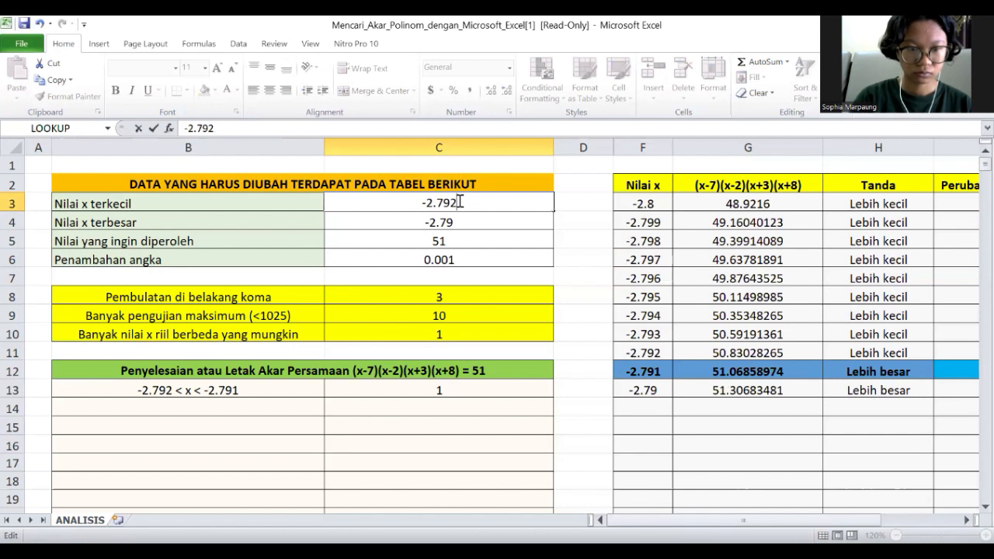
double_click(458, 222)
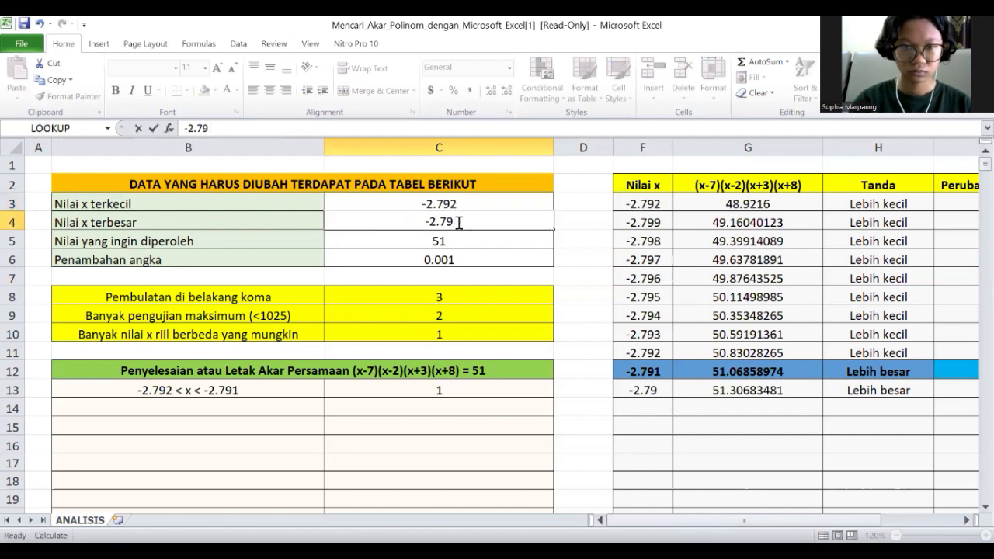
type("1")
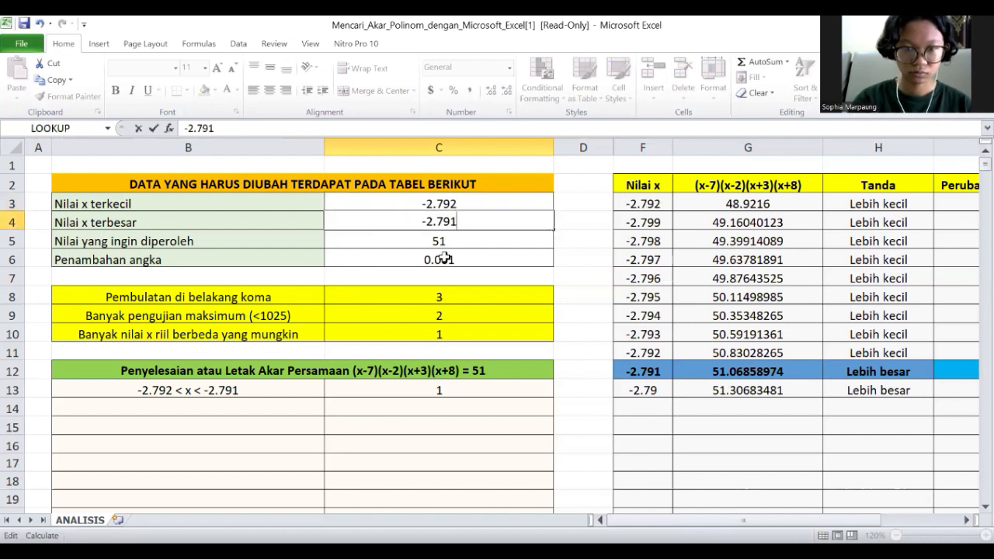
left_click(445, 259)
type("0")
key("Return")
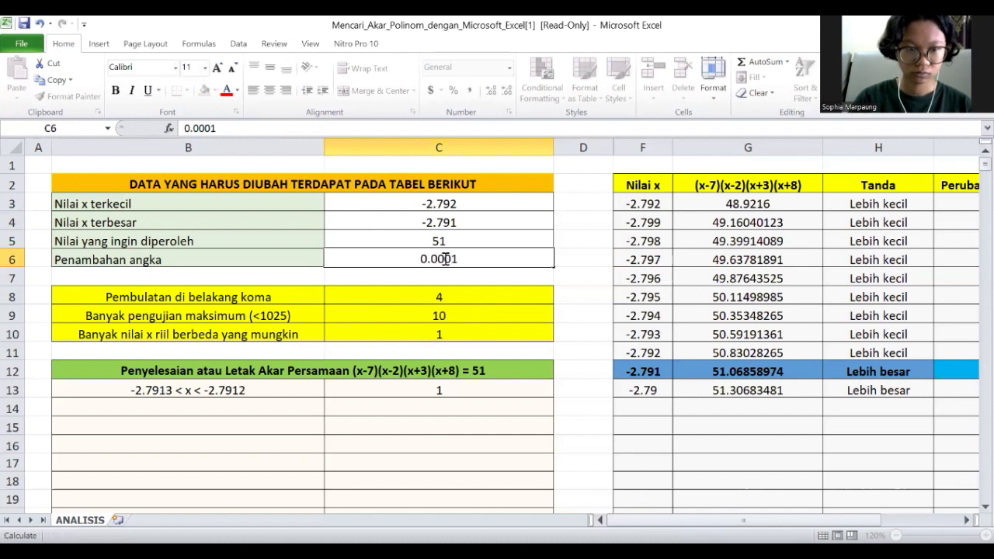
Set the smallest x value to -2.7913, the largest x value to -2.7912 and the increment to 0.00001
double_click(466, 203)
key("BackSpace")
type("13")
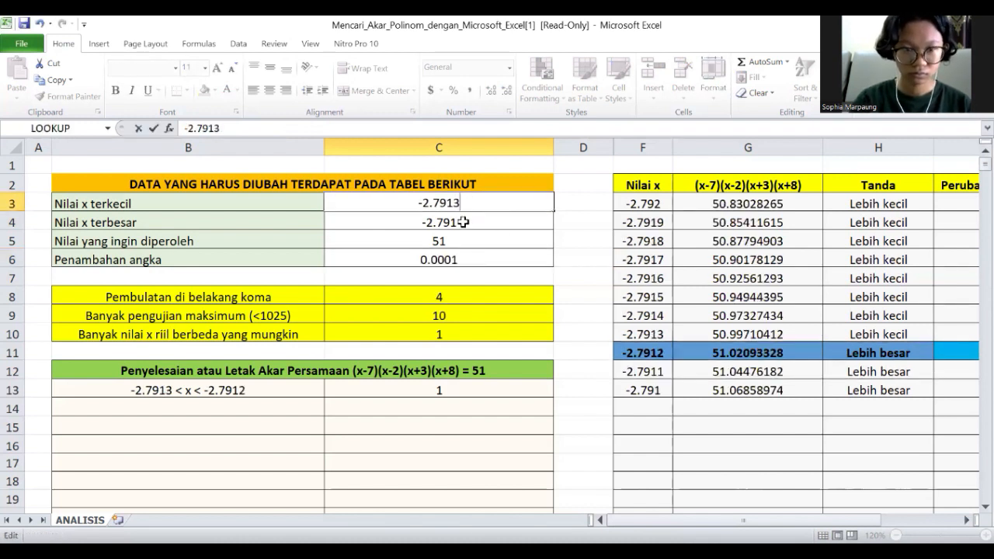
double_click(465, 223)
type("2")
left_click(454, 260)
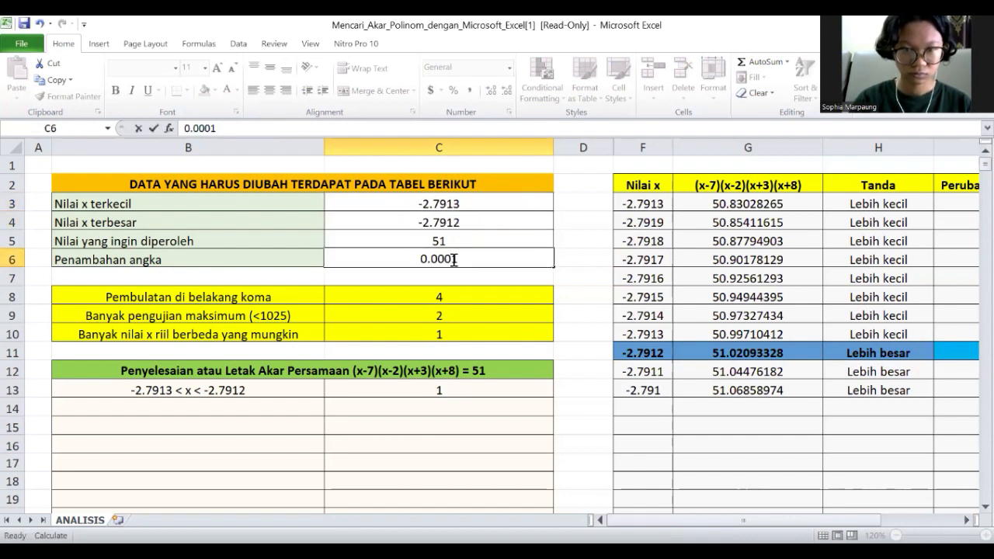
type("0")
key("Return")
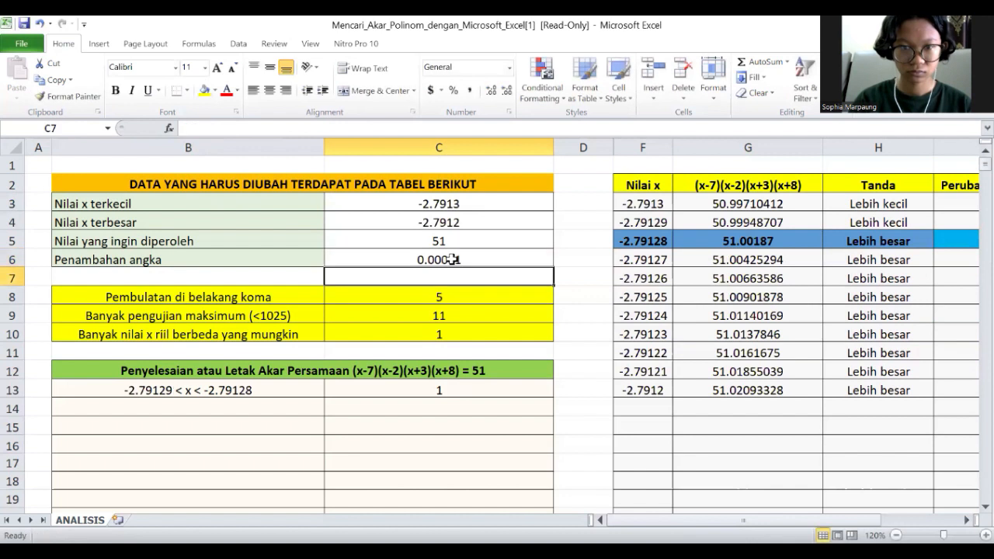
Set the smallest x value to -2.79129, the largest x value to -2.79128 and the increment to 0.000001
double_click(467, 203)
key("BackSpace")
type("2")
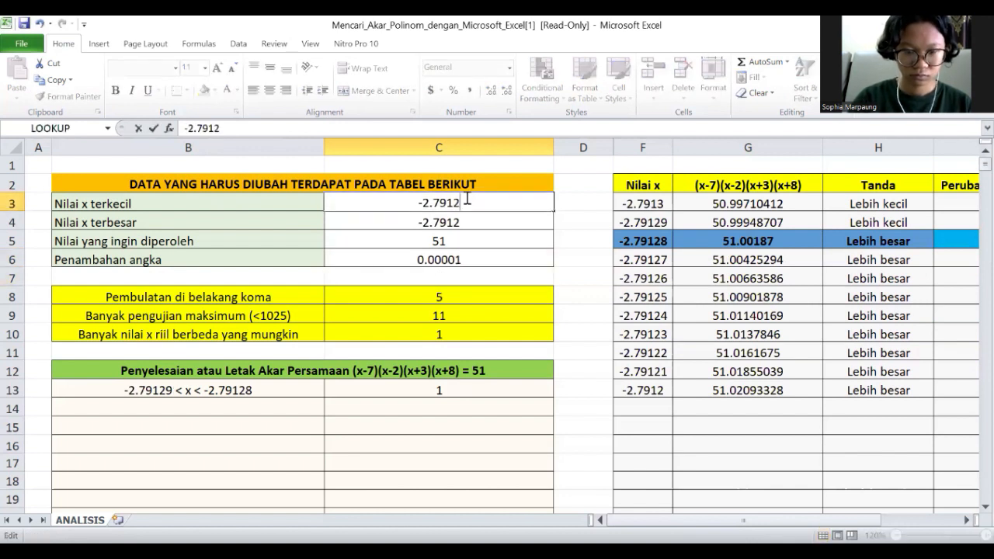
type("9")
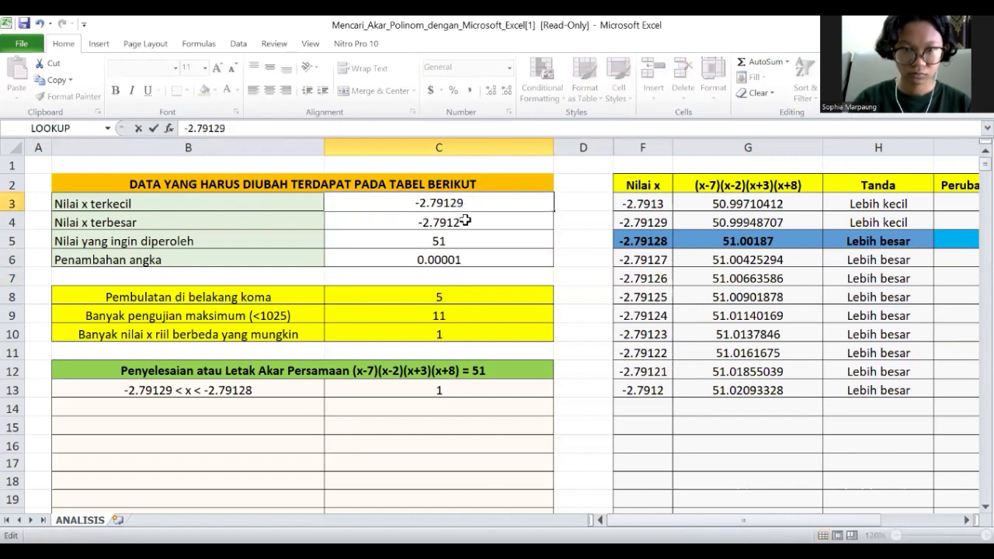
double_click(464, 221)
type("8")
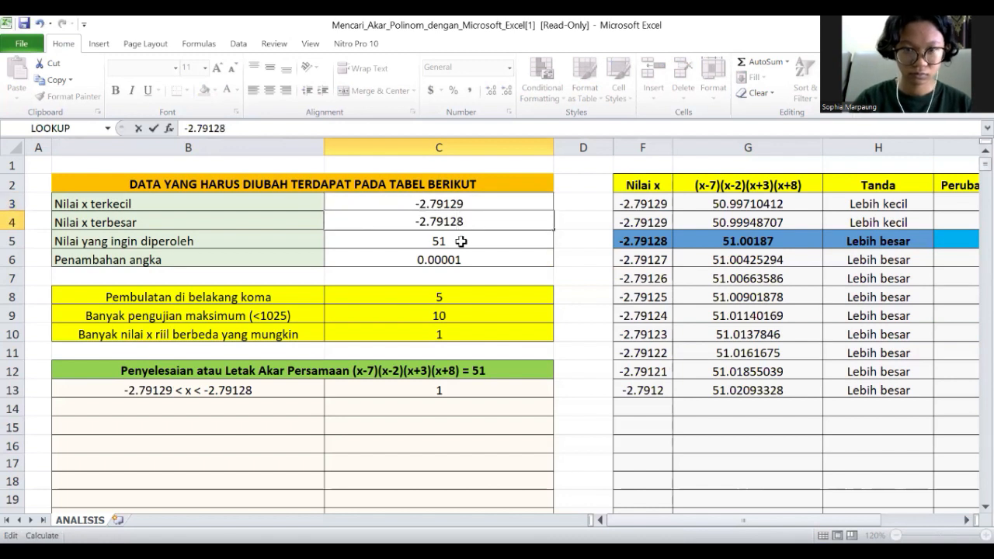
double_click(456, 259)
type("0")
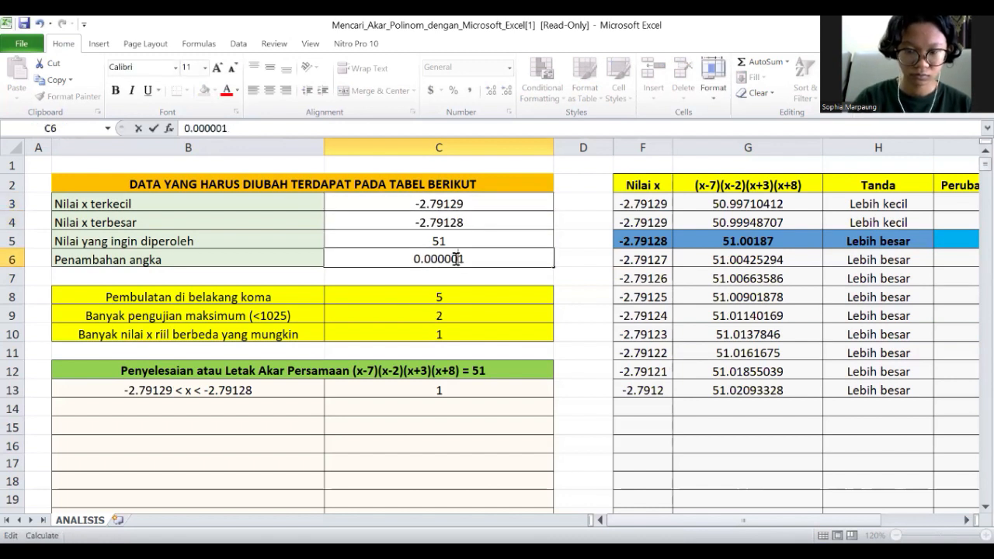
key("Return")
Set the smallest x value to -2.791288, the largest x value to -2.791287 and the increment to 0.0000001
left_click(465, 203)
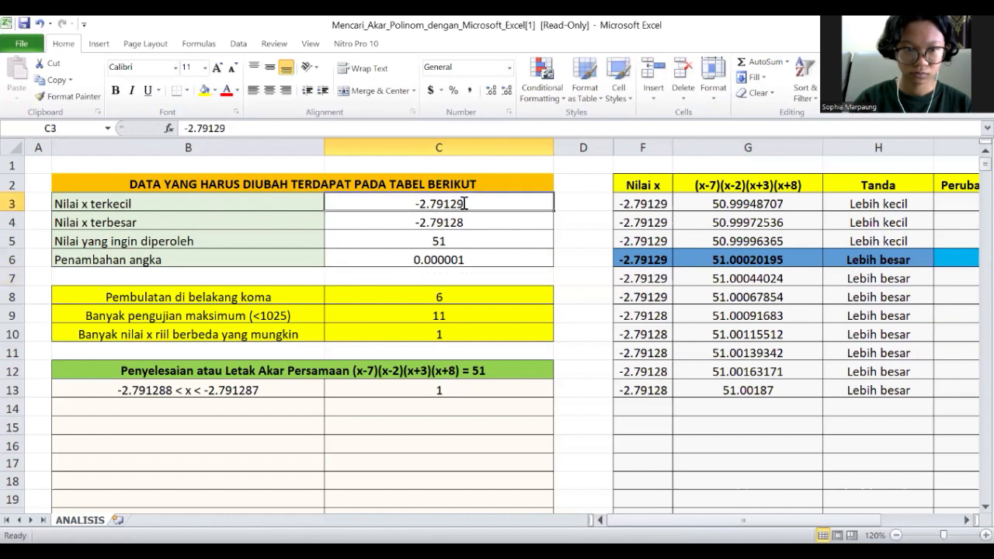
double_click(464, 203)
key("BackSpace")
type("88")
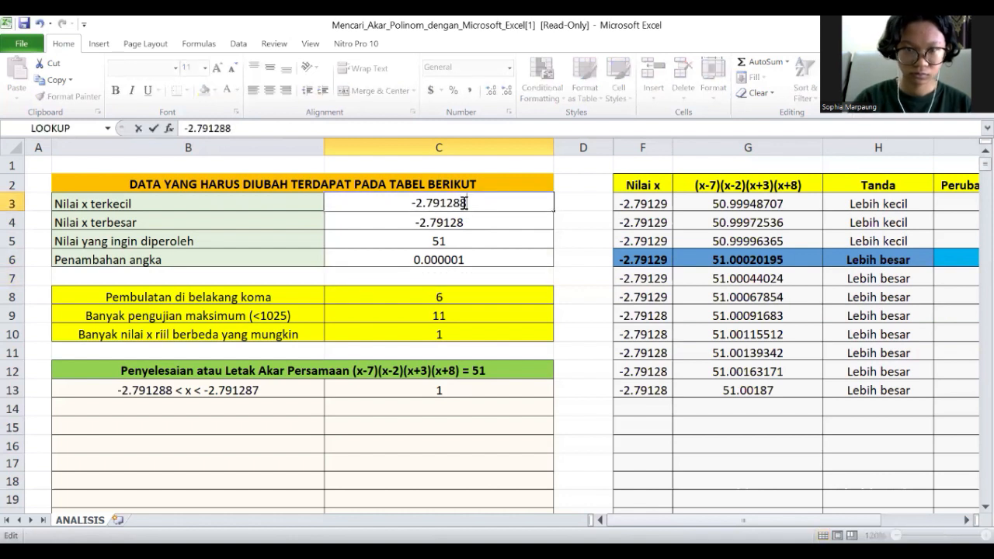
double_click(468, 221)
type("7")
left_click(456, 259)
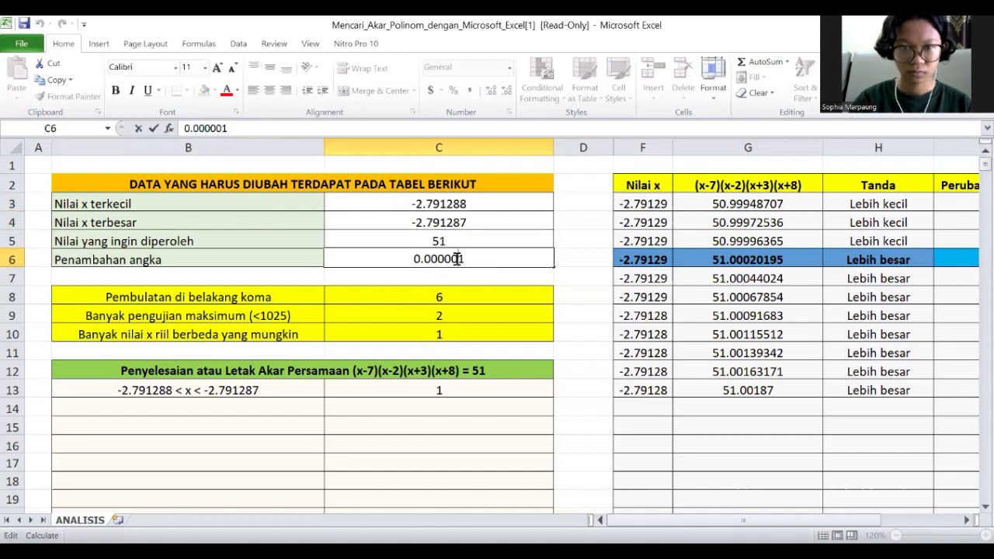
type("0")
key("Return")
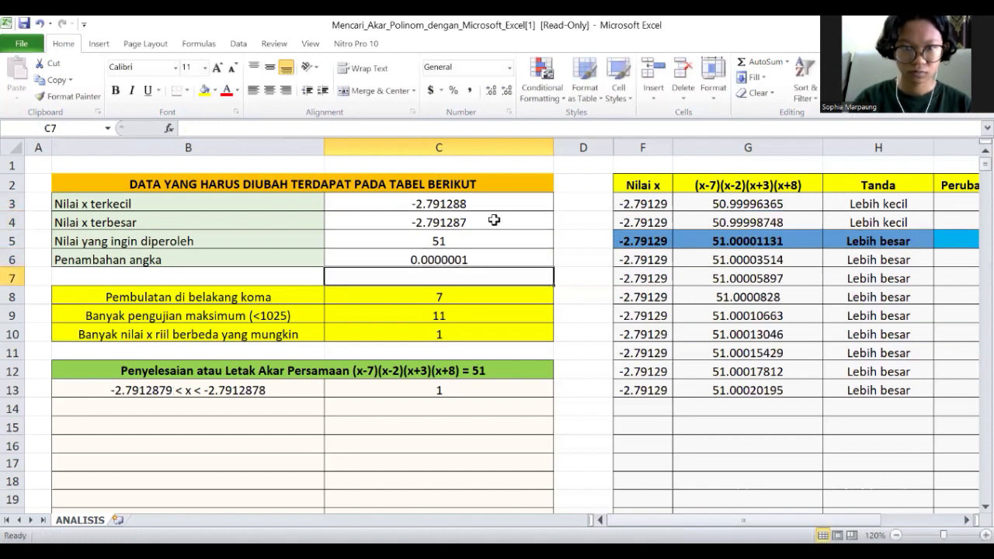
Set the smallest x value to -2.7912879, the largest x value to -2.7912878 and the increment to 0.00000001
double_click(472, 204)
key("BackSpace")
type("78")
key("BackSpace")
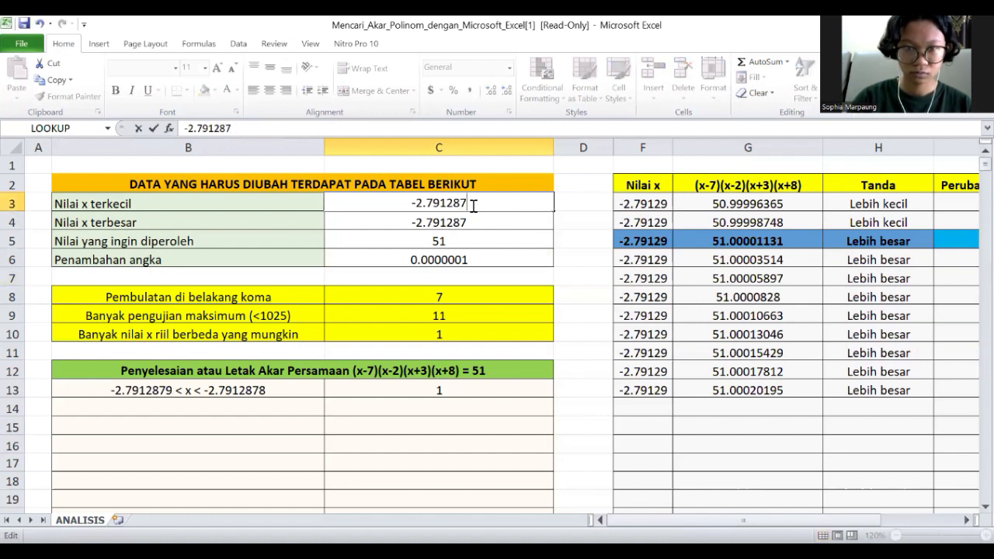
type("9")
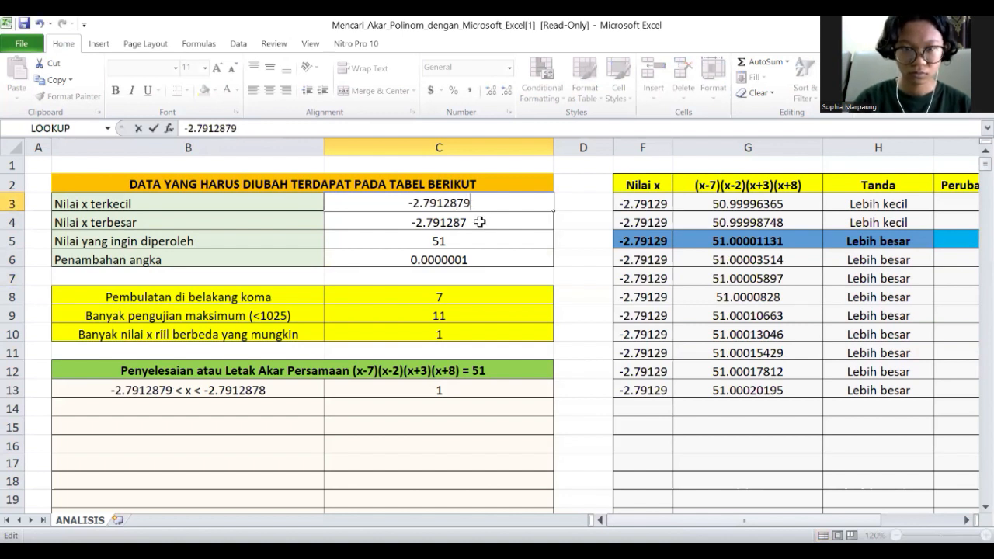
double_click(481, 225)
type("8")
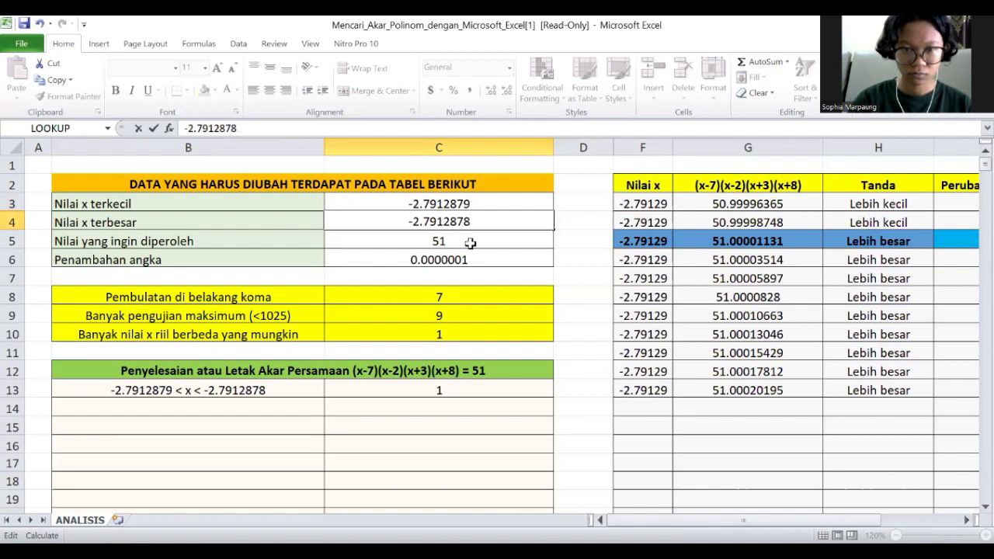
double_click(461, 259)
type("0")
key("Return")
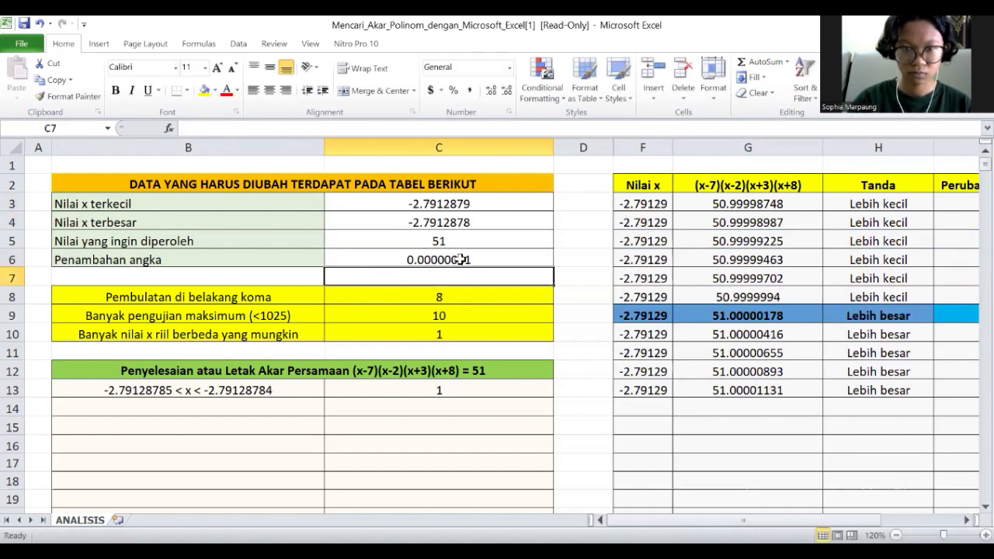
Set the smallest x value to -2.79128785, the largest x value to -2.79128784 and the increment to 0.000000001
double_click(474, 203)
key("BackSpace")
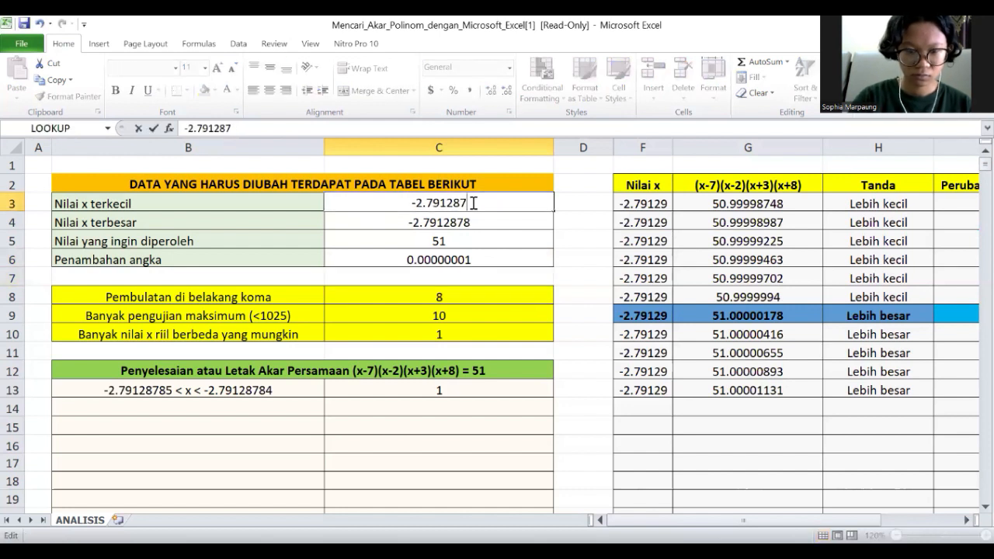
type("85")
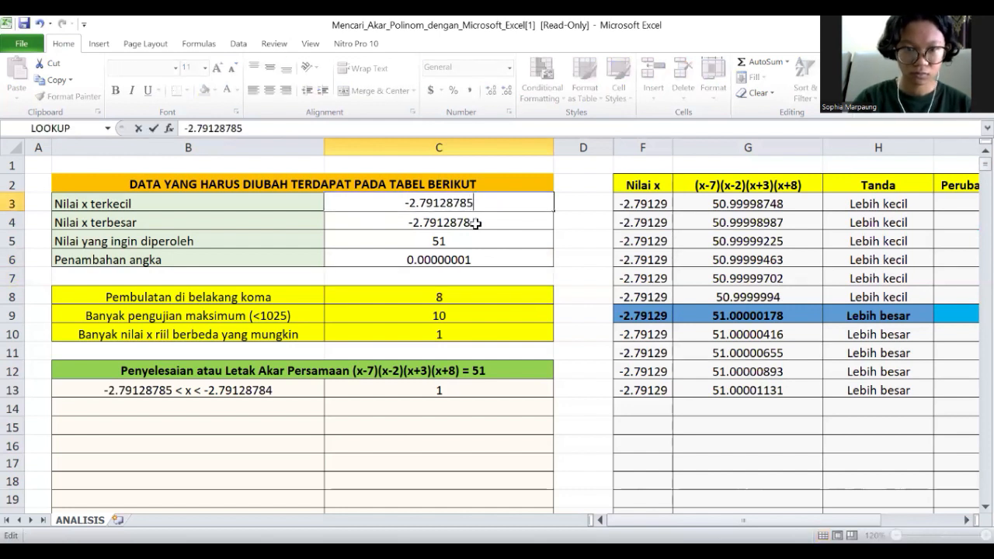
double_click(477, 222)
type("4")
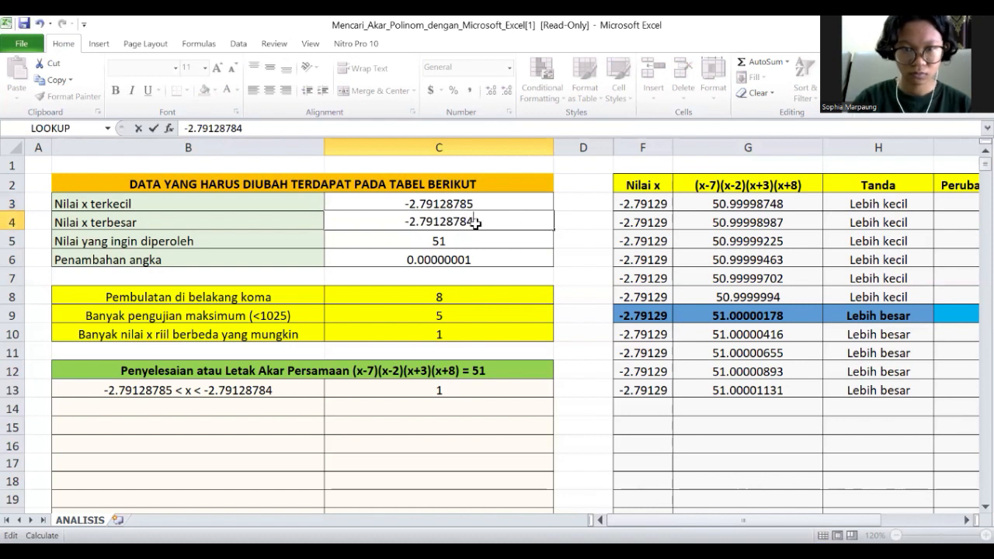
left_click(462, 261)
type("0")
key("Return")
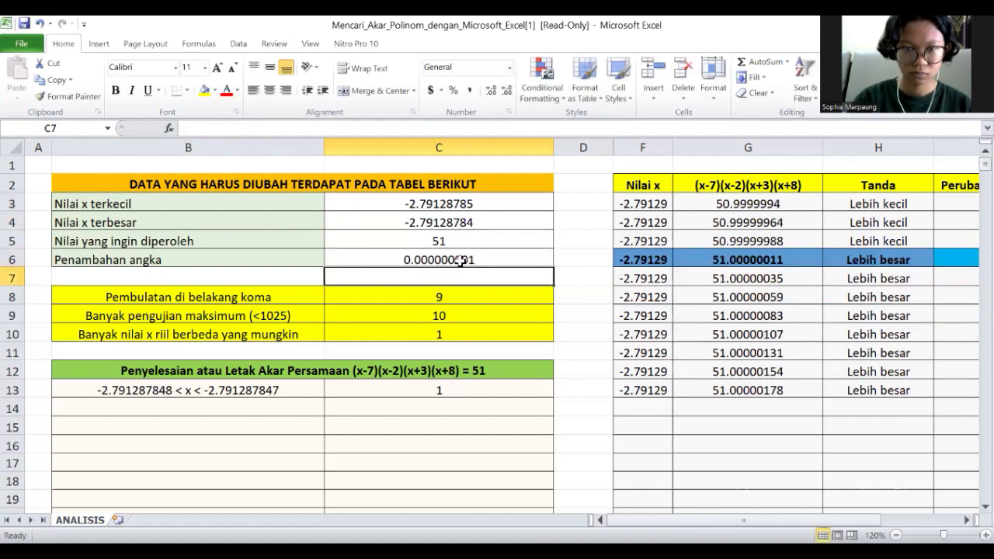
Set the smallest x value to -2.791287848, the largest x value to -2.791287847 and the increment to 1E-10
double_click(483, 203)
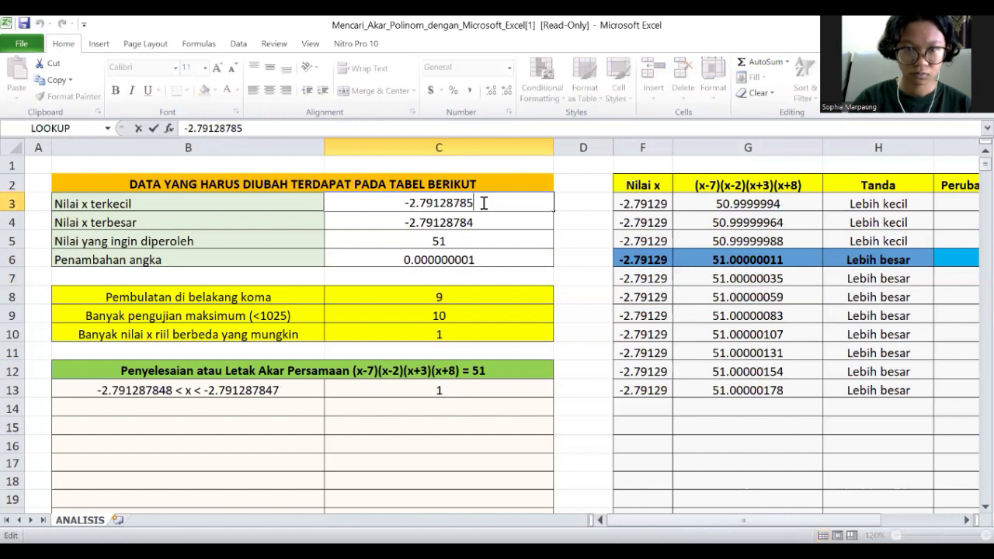
key("BackSpace")
type("48")
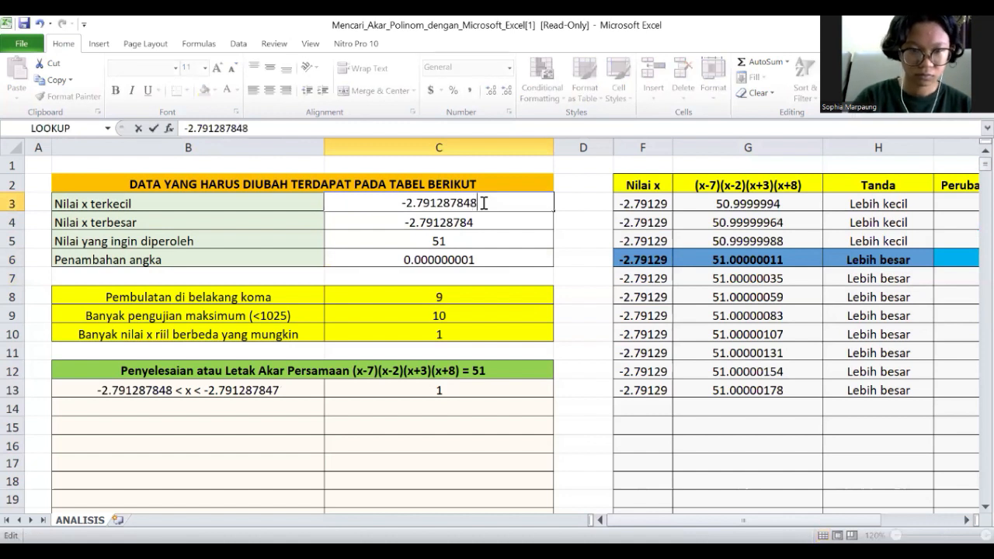
double_click(476, 221)
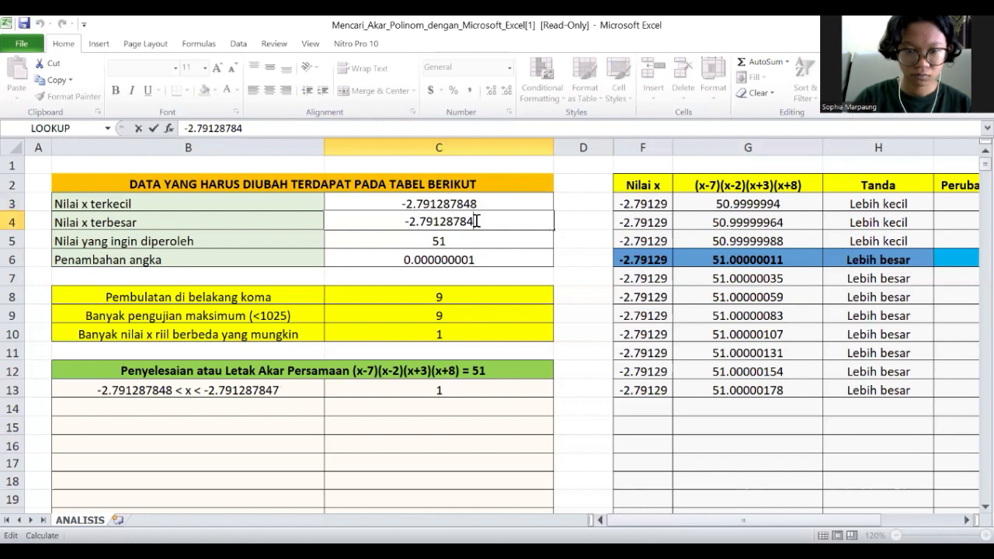
type("7")
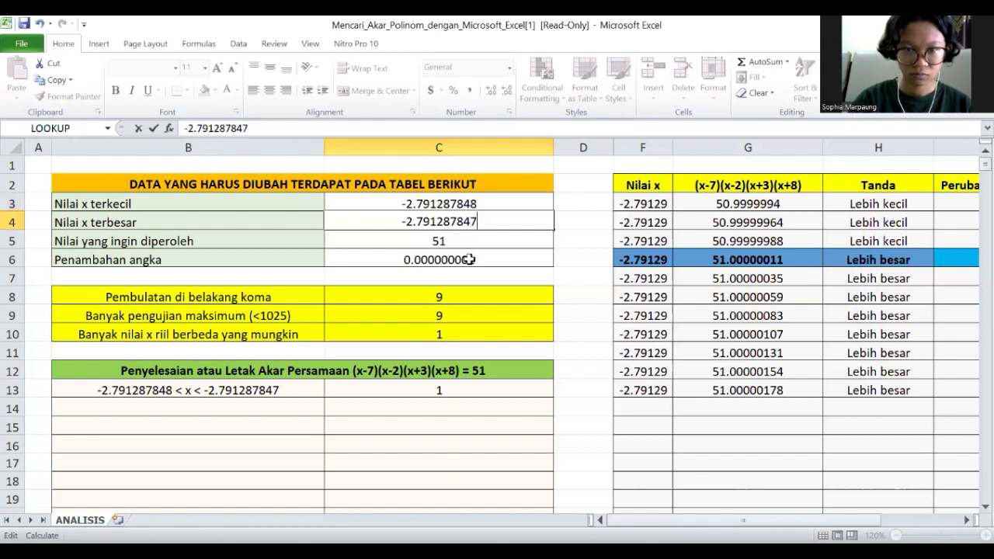
double_click(470, 260)
type("0")
key("Return")
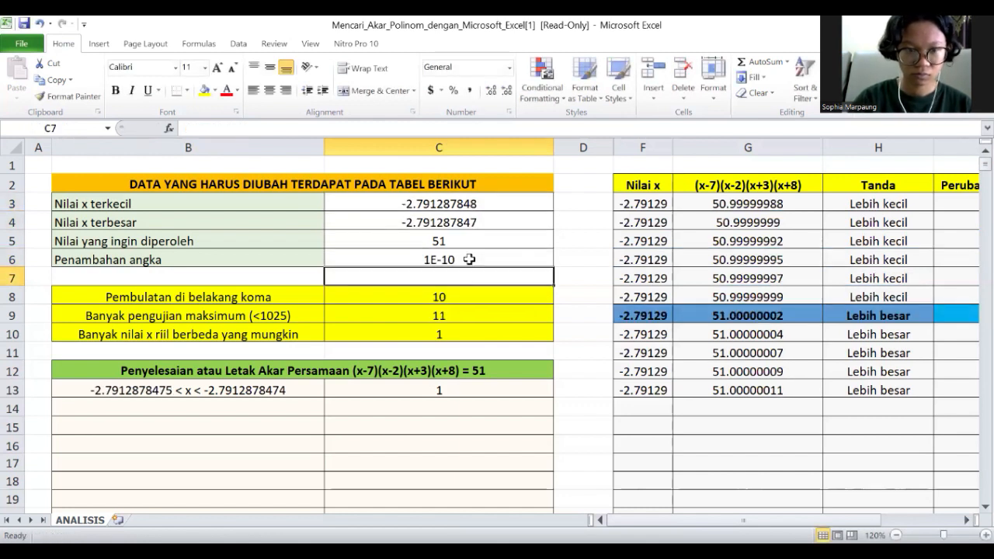
Set the smallest x value to -2.7912878475, the largest x value to -2.7912878474 and the increment to 1E-11
double_click(486, 203)
key("BackSpace")
type("75")
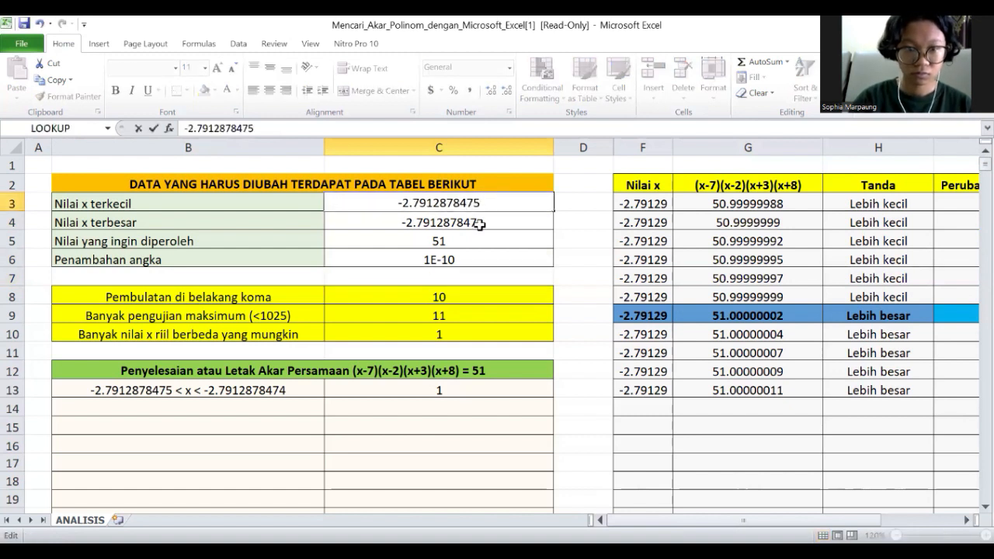
double_click(482, 222)
type("4")
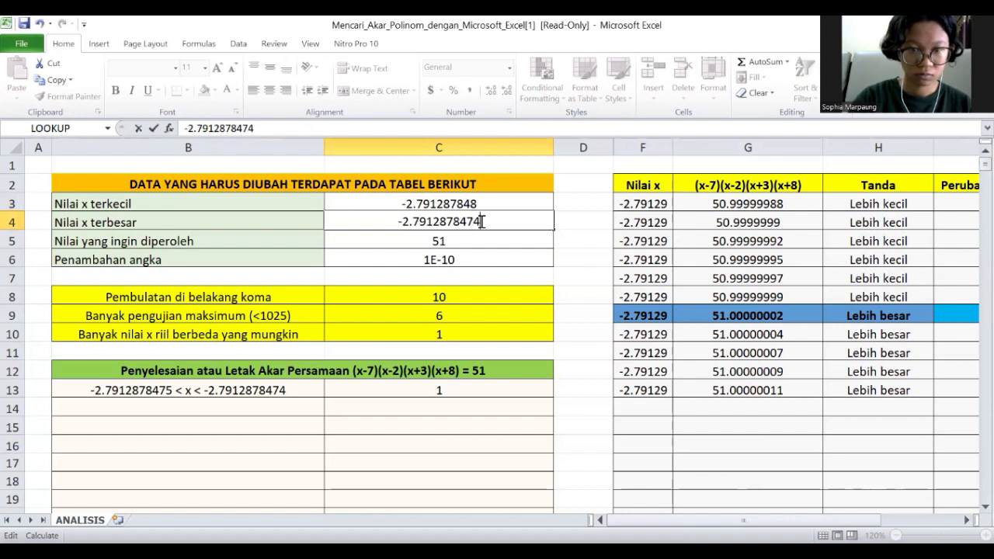
left_click(449, 259)
double_click(449, 258)
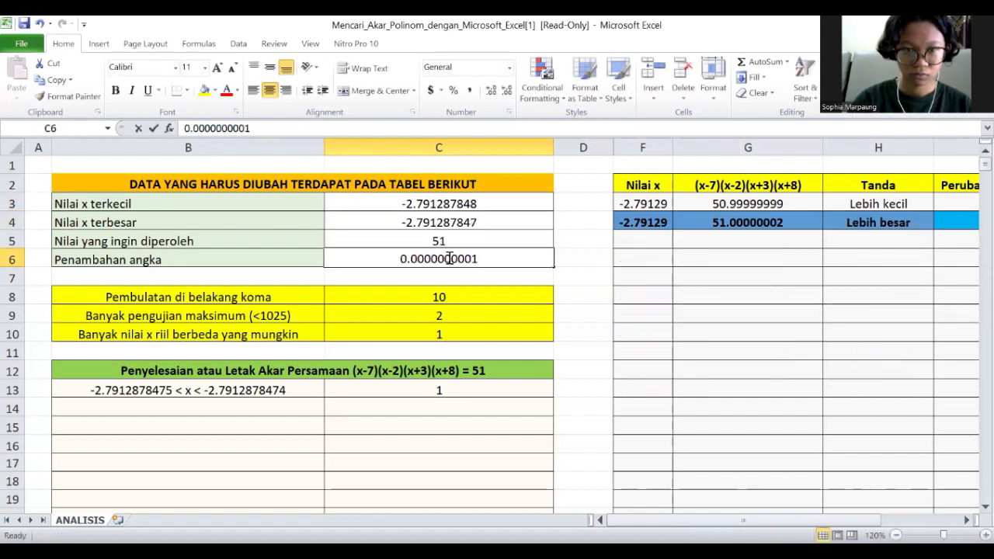
type("0")
key("Return")
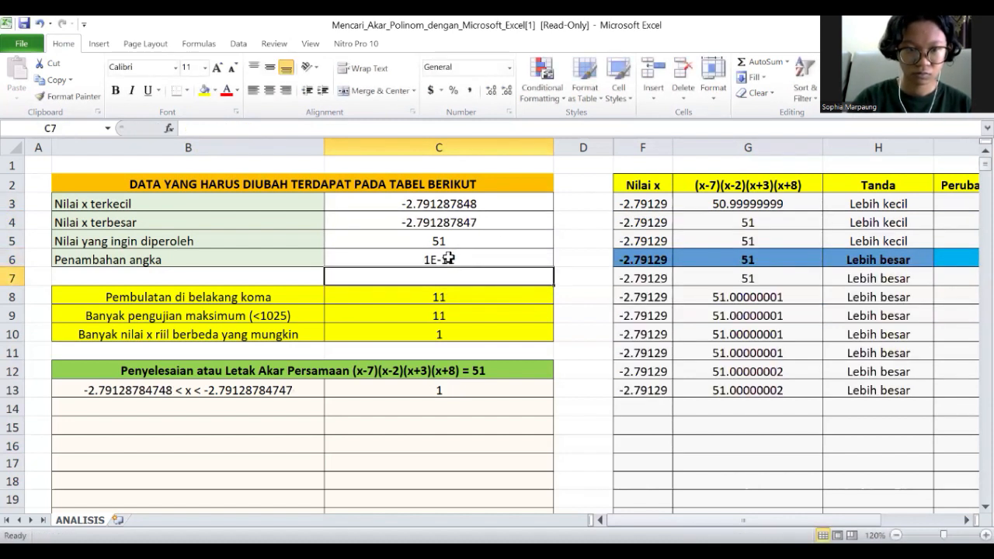
Set the smallest x value to -2.79128784748, the largest x value to -2.79128784747 and the increment to 1E-12
double_click(484, 204)
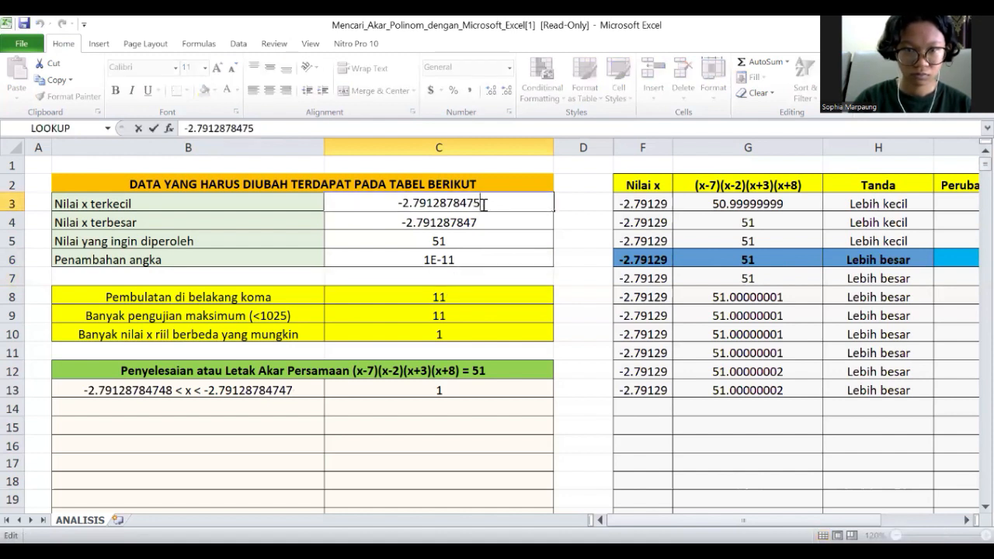
key("BackSpace")
type("48")
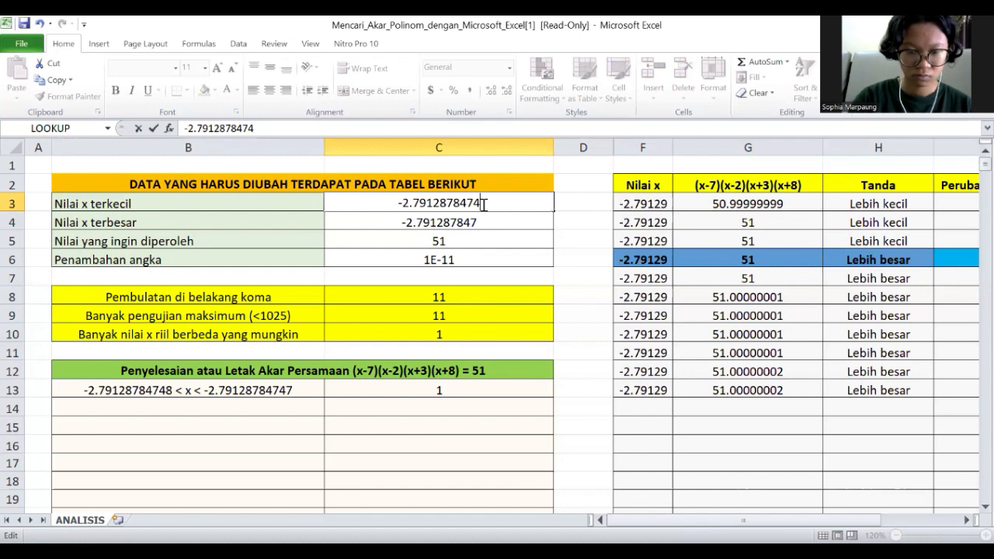
double_click(484, 221)
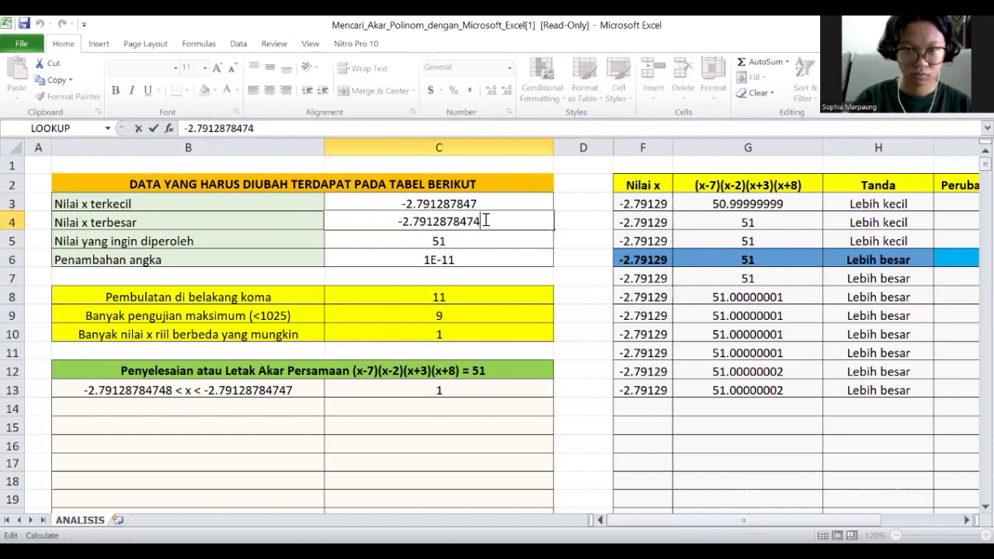
left_click(483, 203)
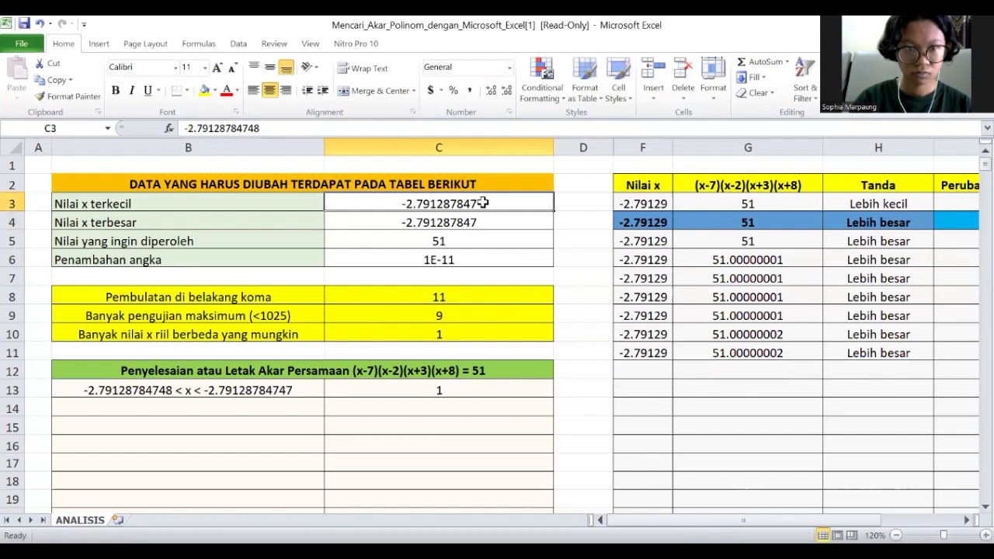
left_click(485, 221)
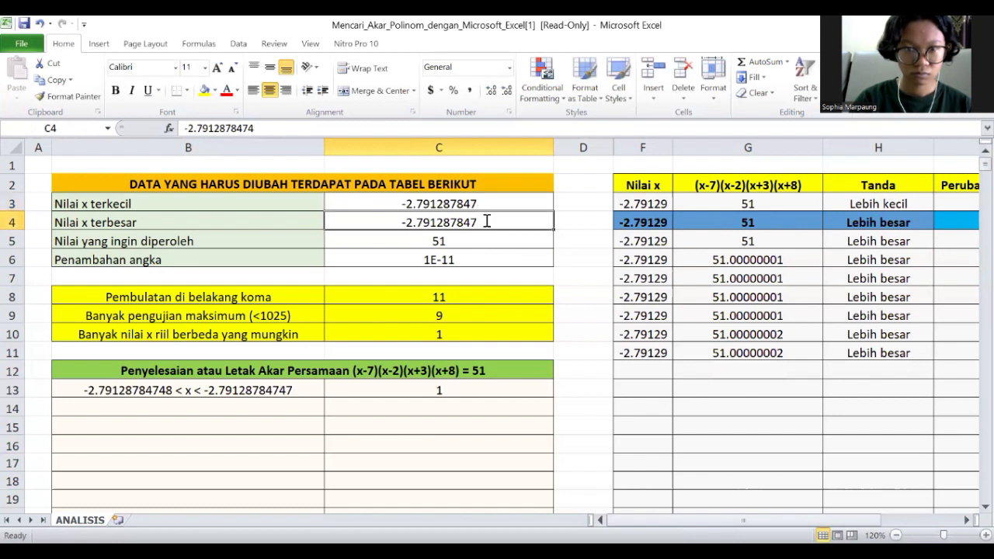
double_click(485, 220)
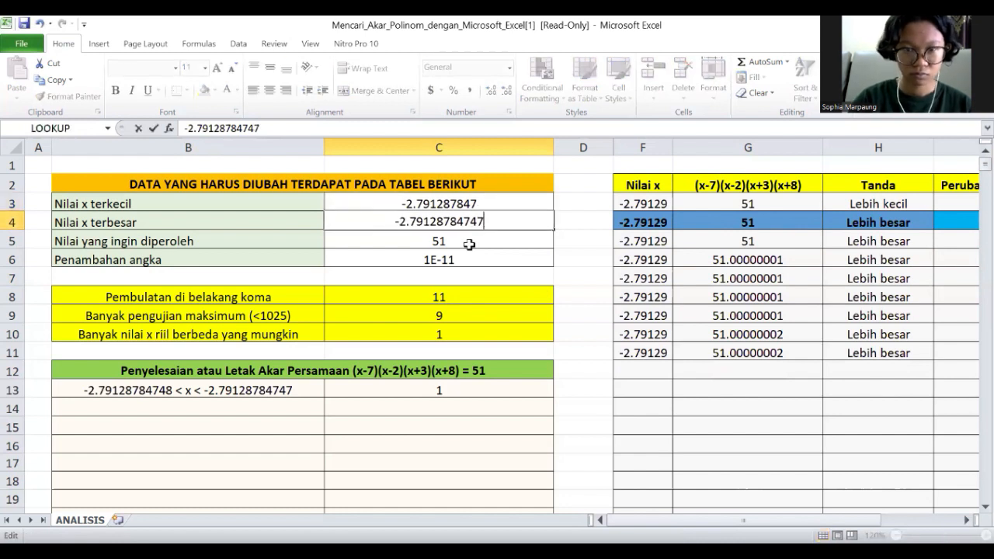
left_click(448, 259)
double_click(448, 259)
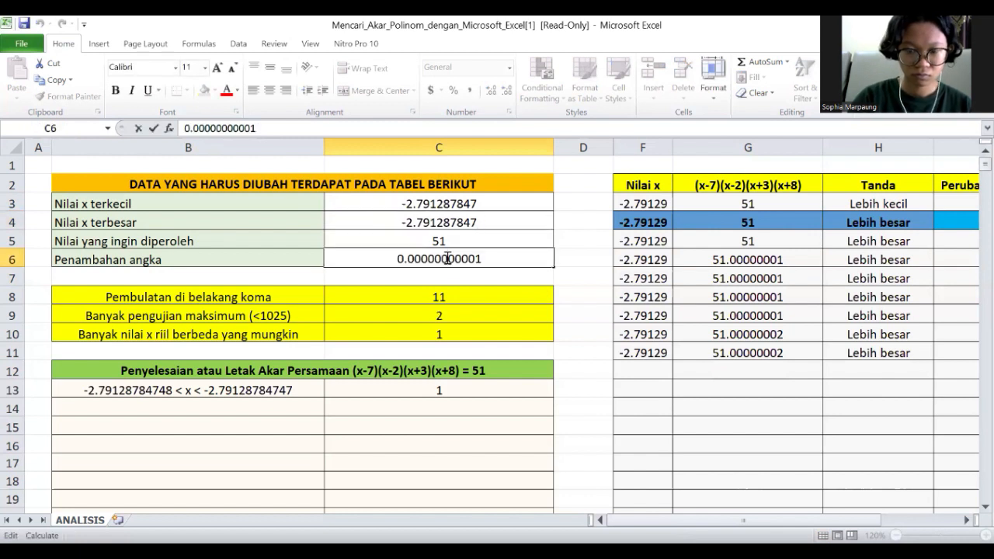
type("0")
key("Return")
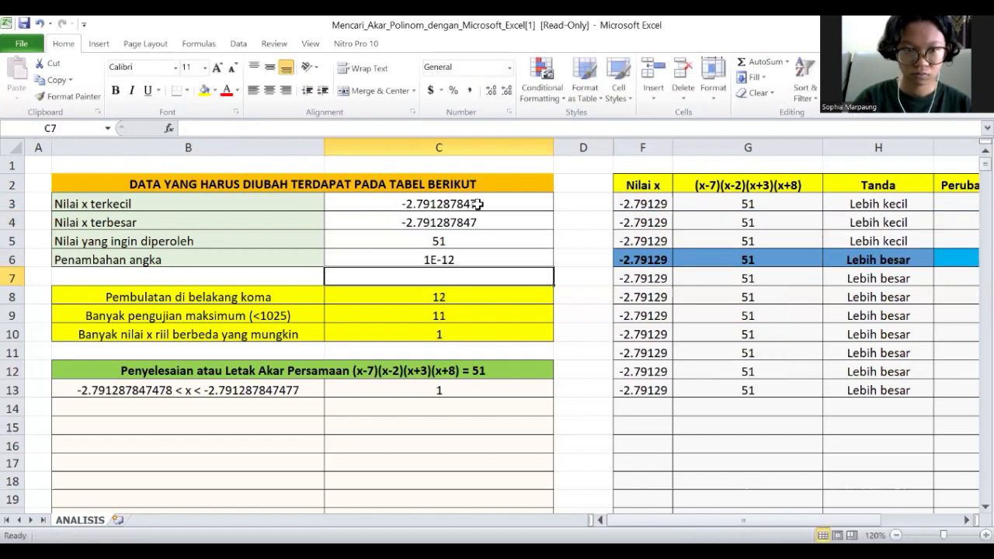
Set the smallest x value to -2.791287847478, the largest x value to -2.791287847477 and the increment to 1E-13
left_click(477, 204)
double_click(485, 203)
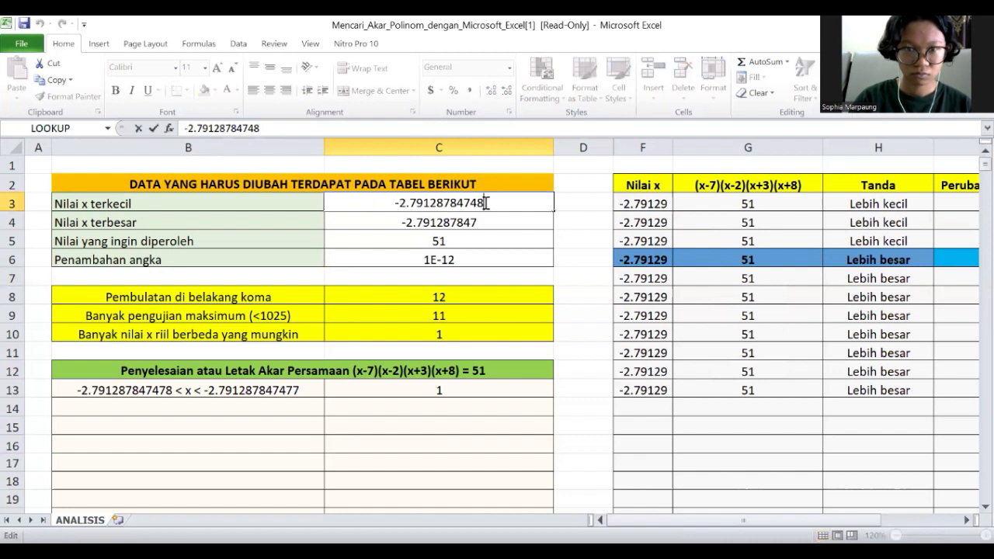
key("BackSpace")
type("78")
key("Return")
double_click(483, 221)
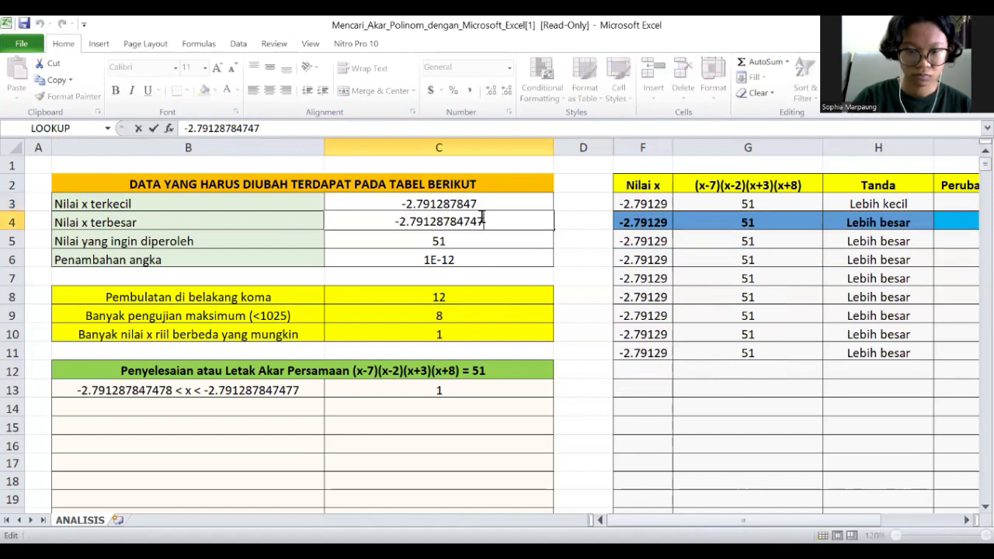
type("7")
left_click(451, 258)
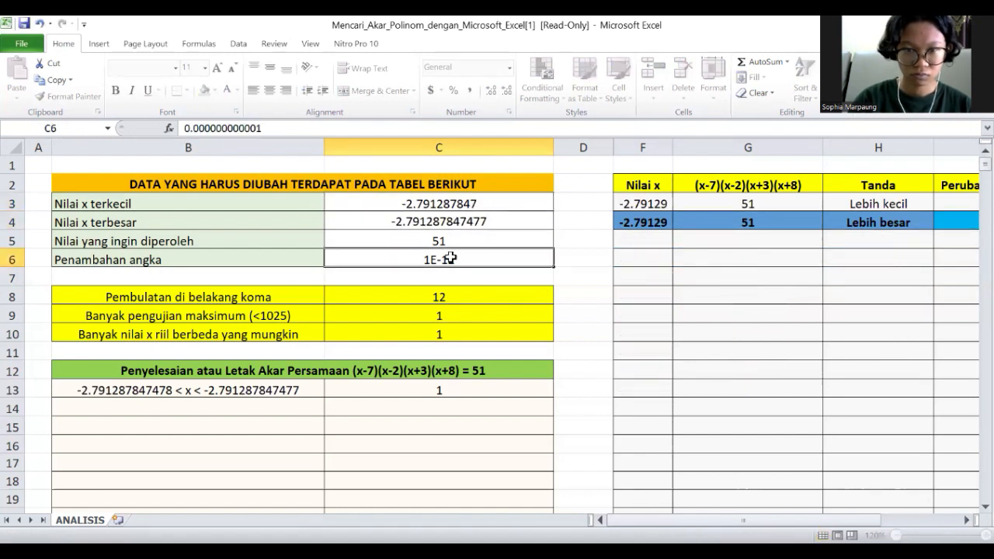
double_click(452, 258)
key("Return")
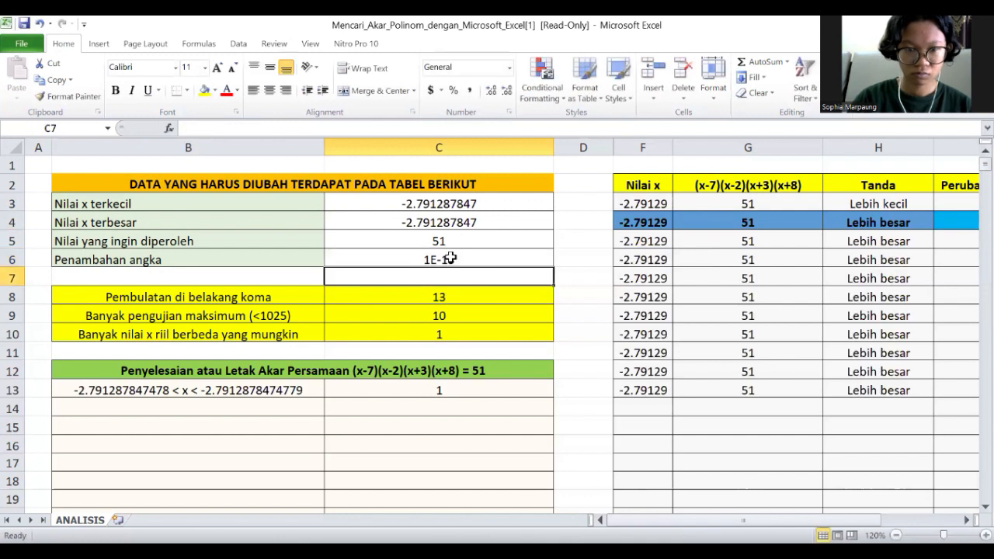
Set the largest x value to -2.7912878474779 and the increment to 1E-14
left_click(481, 203)
double_click(482, 204)
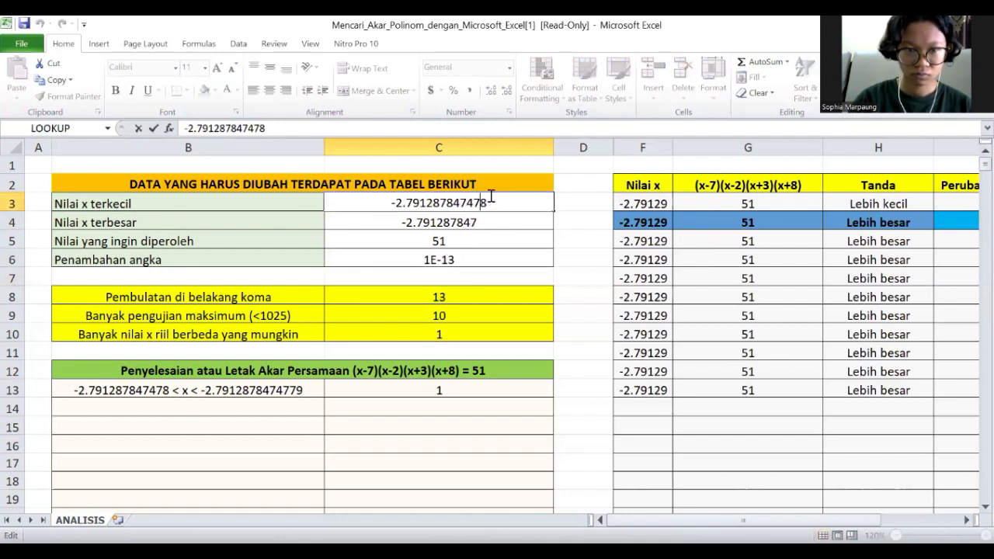
left_click(491, 202)
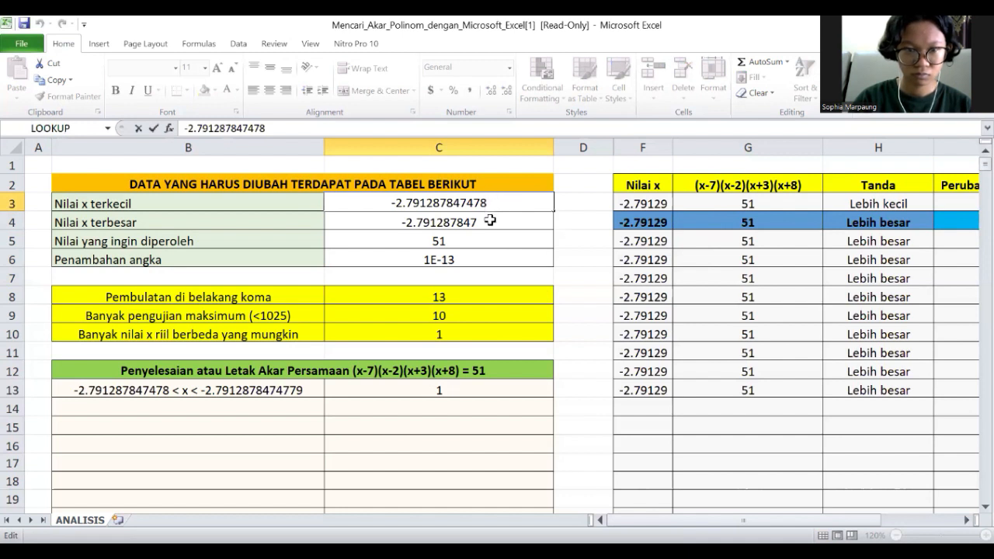
left_click(490, 220)
double_click(491, 221)
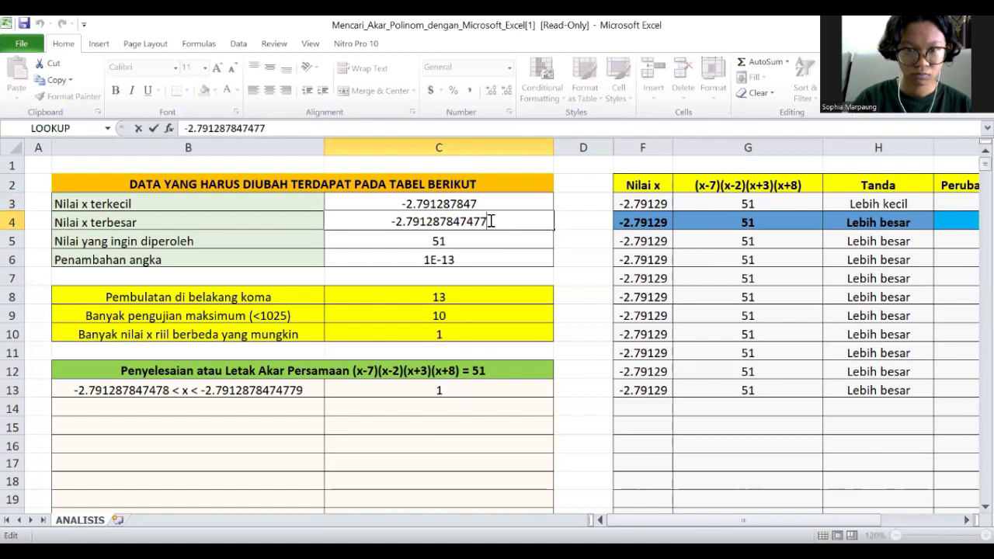
left_click(485, 201)
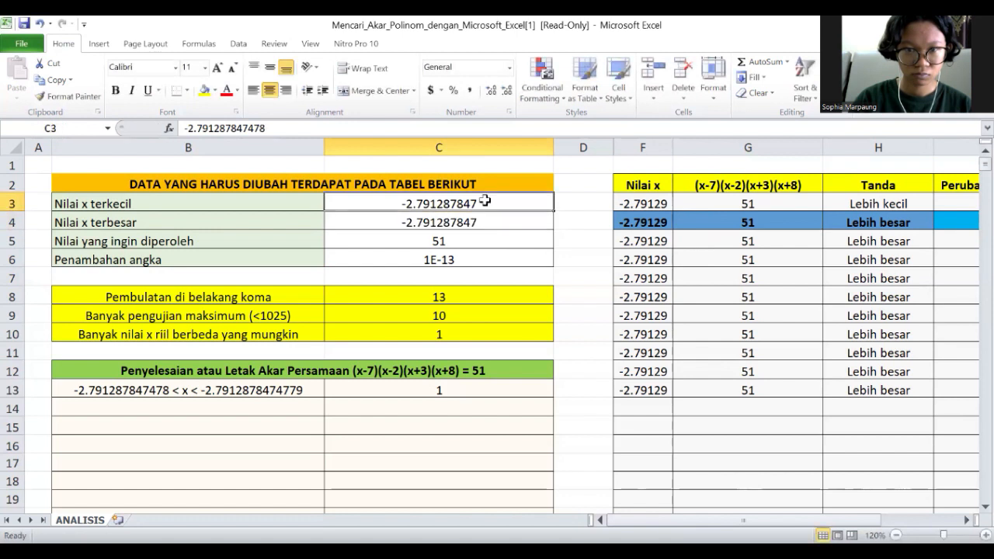
double_click(485, 202)
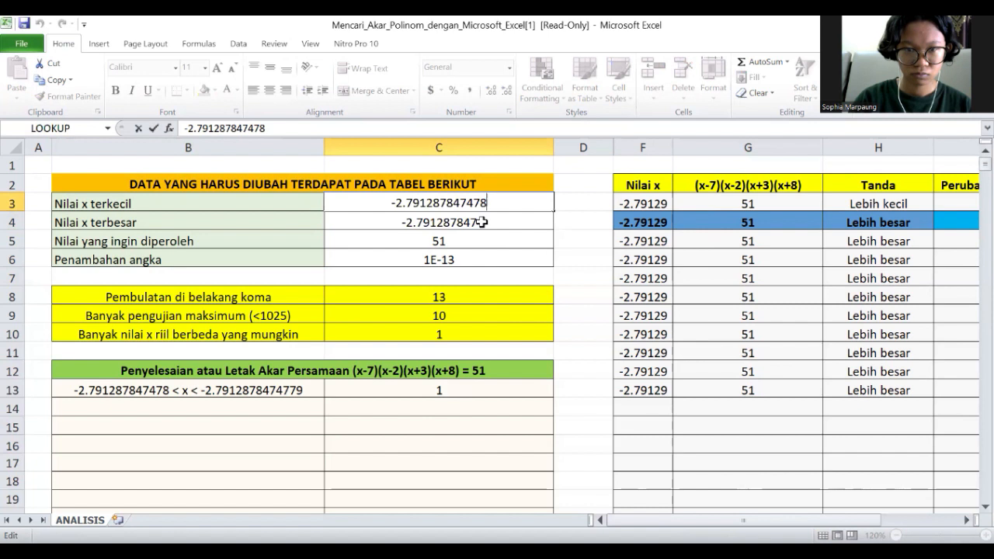
double_click(483, 222)
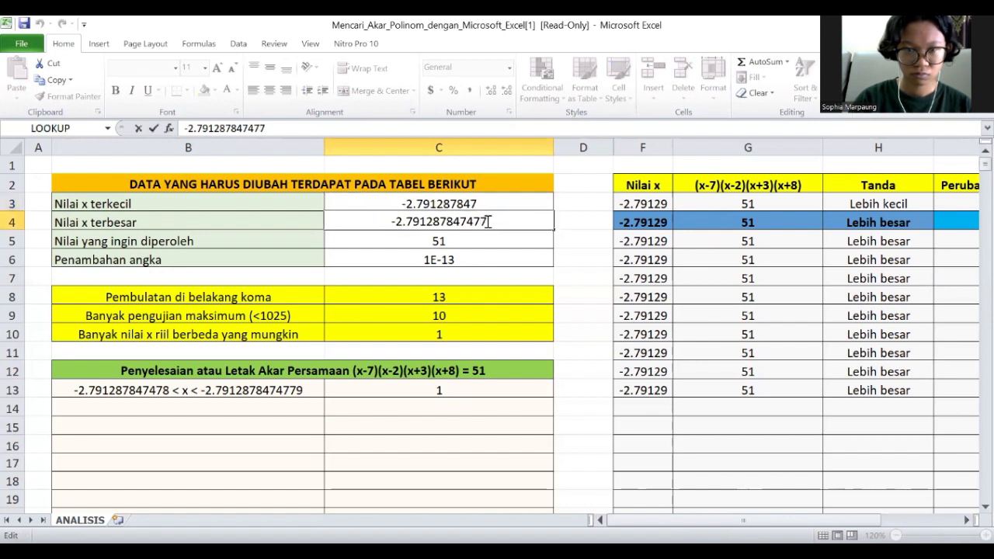
type("9")
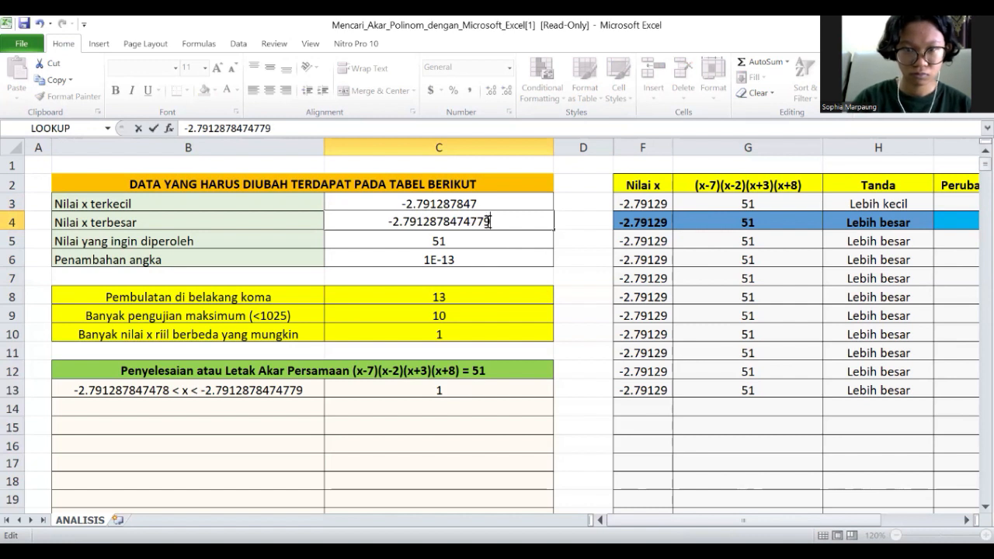
left_click(446, 258)
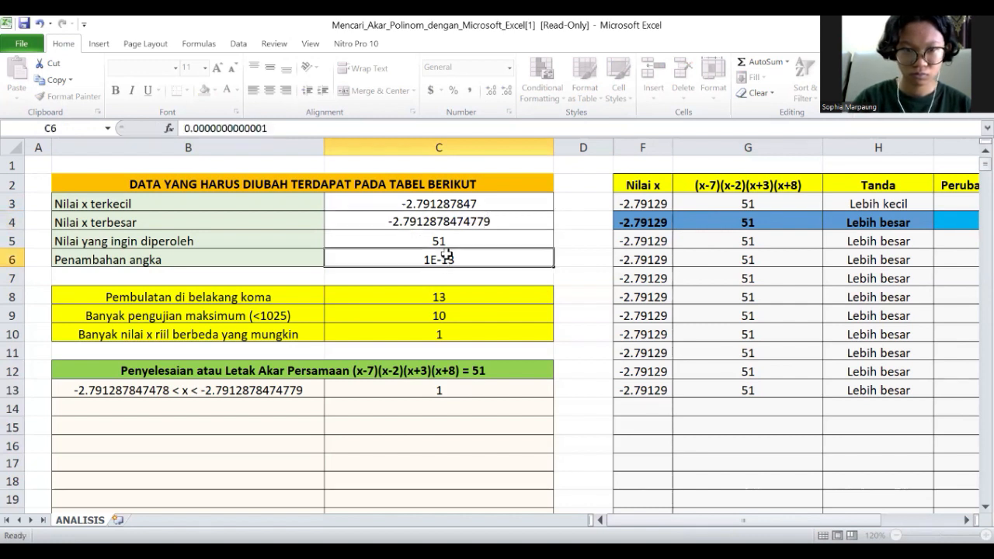
type("0")
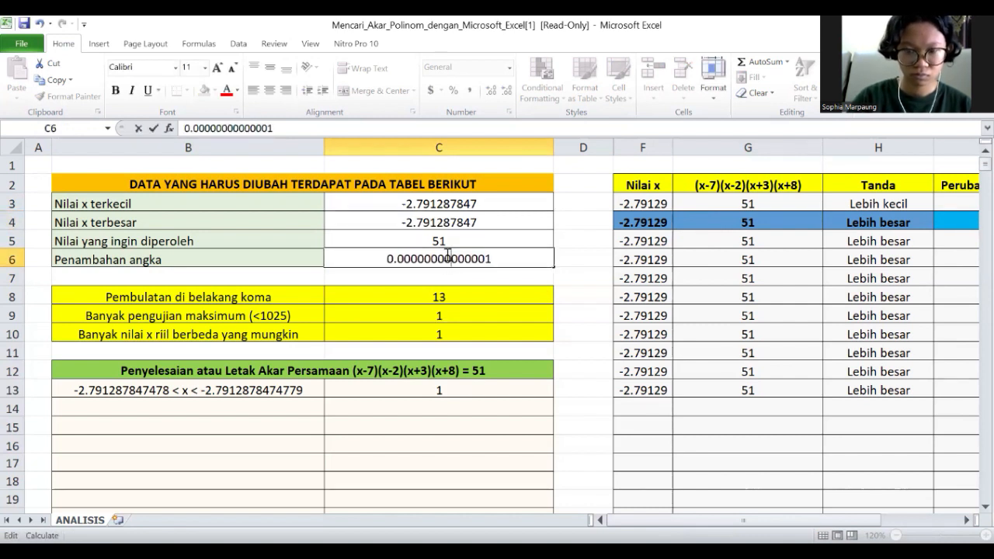
key("Return")
Set the smallest x value to -2.79128784747793
left_click(486, 202)
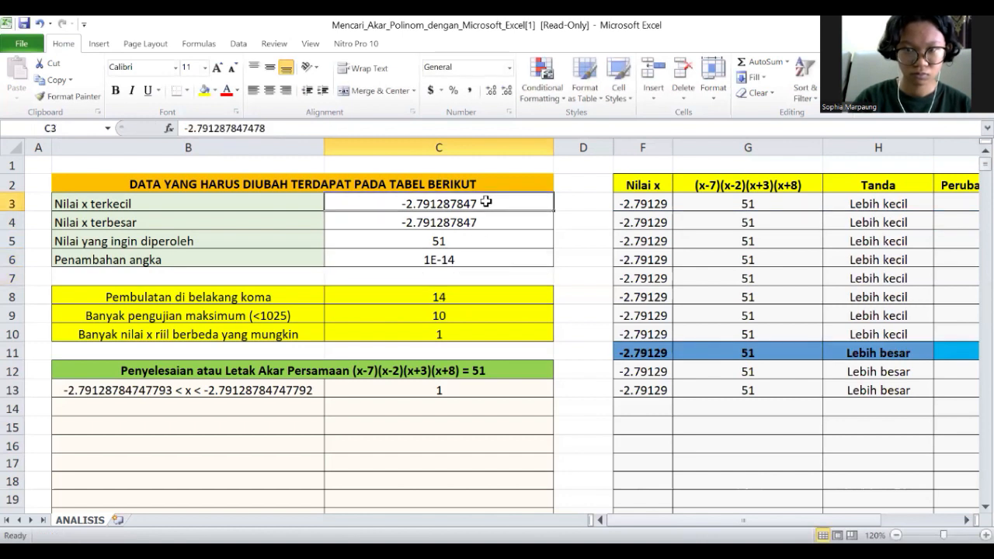
double_click(489, 202)
key("BackSpace")
type("9")
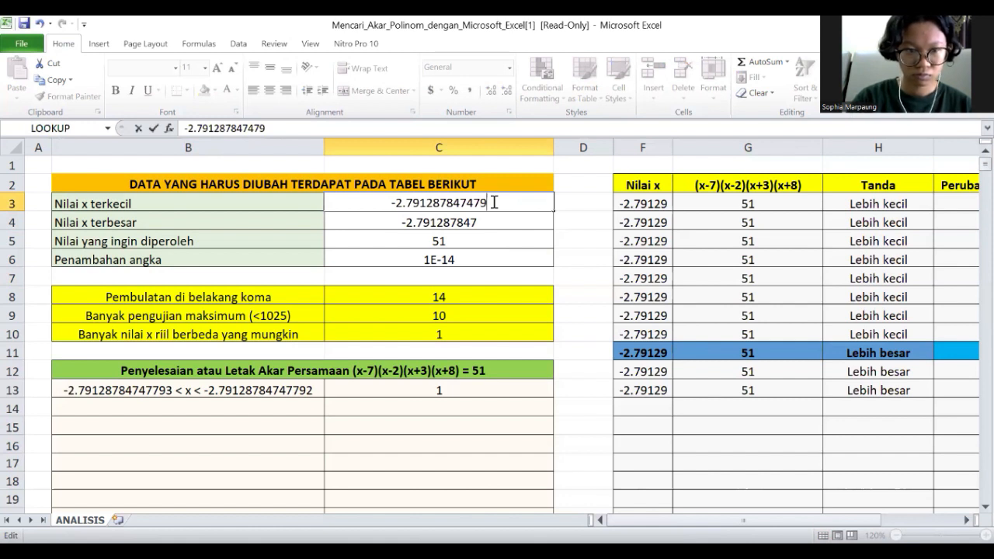
key("BackSpace")
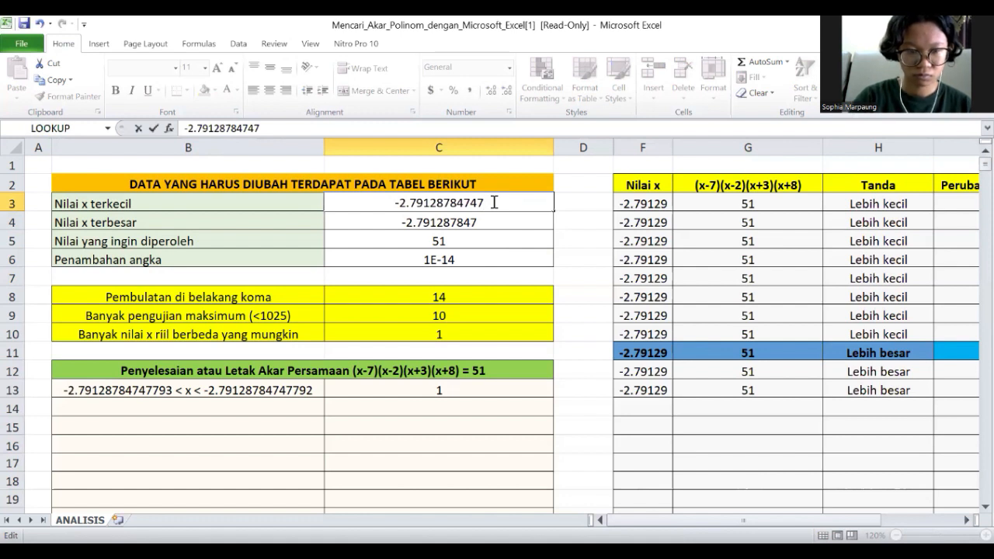
type("793")
key("Return")
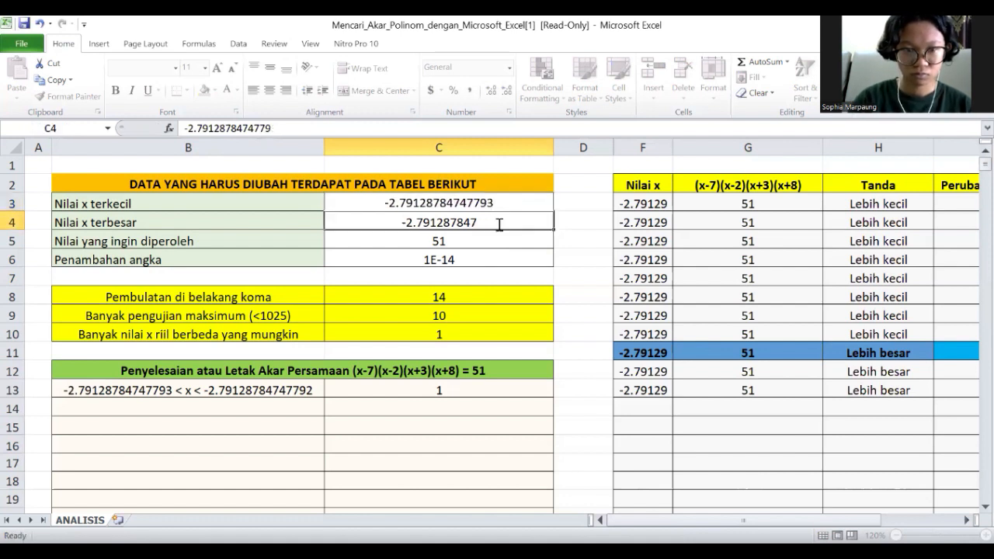
Set the largest x value to -2.79128784747792 and the increment to 1E-15
double_click(500, 223)
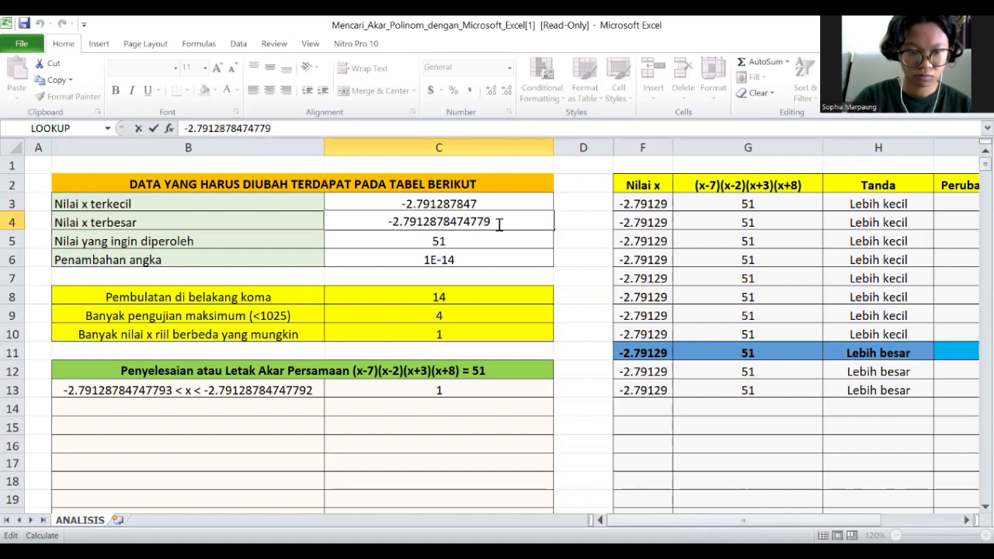
type("2")
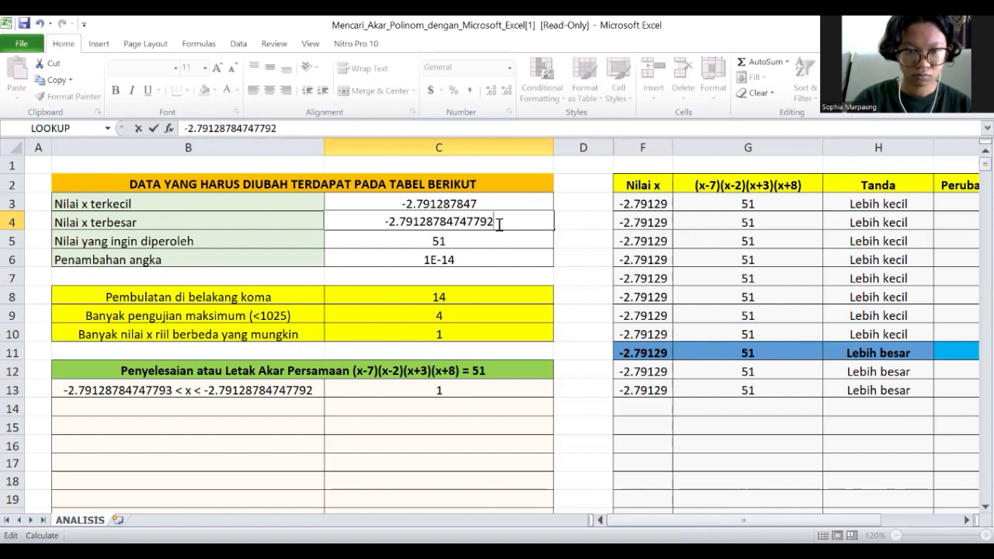
left_click(448, 260)
double_click(448, 260)
type("0.000000000000001")
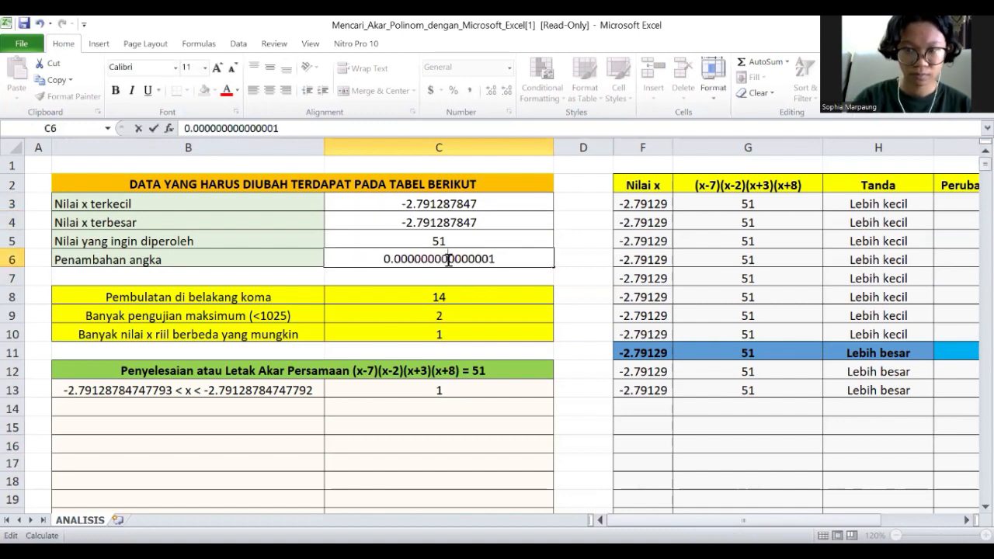
key("Return")
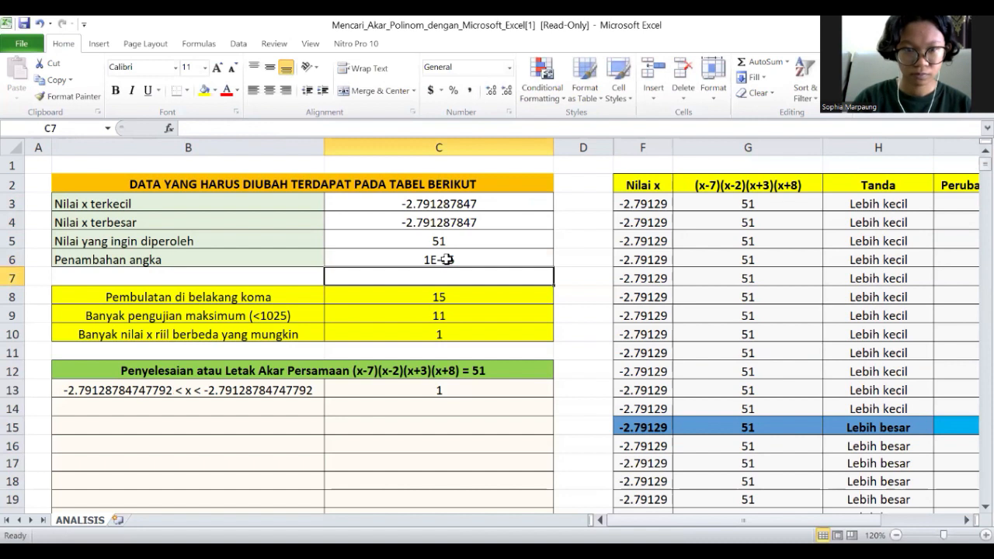
Check the stored x limits and set the smallest x value to -2.79128784747792
left_click(487, 206)
double_click(487, 205)
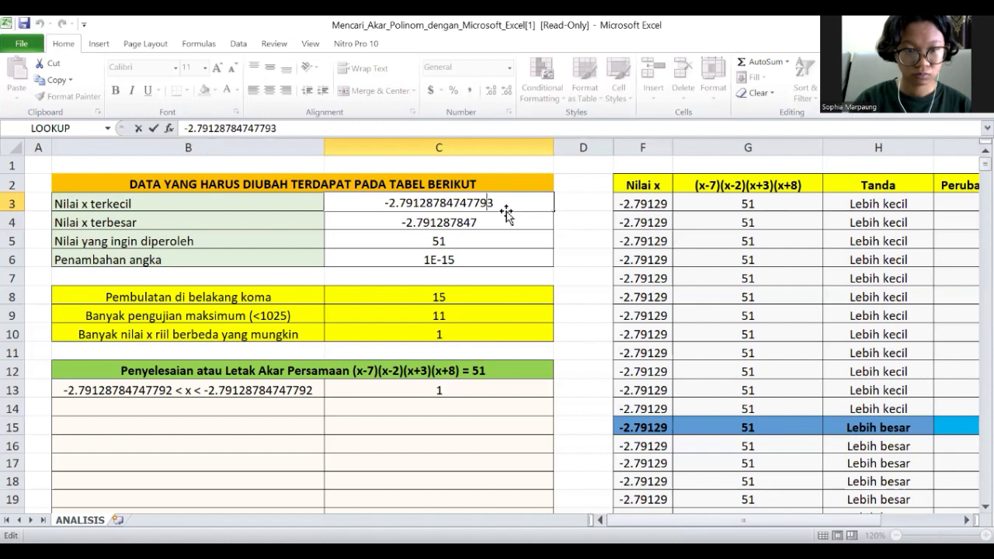
left_click(502, 203)
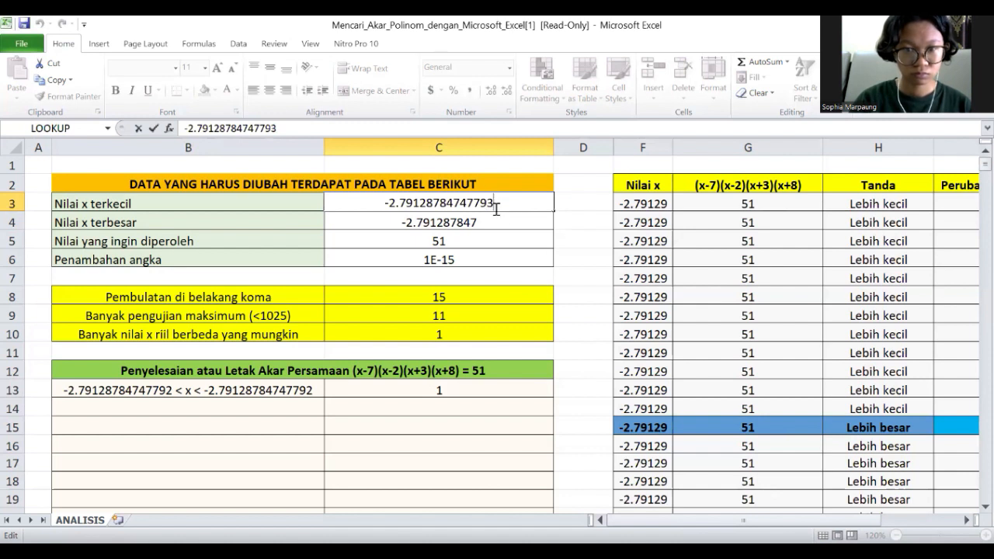
left_click(471, 223)
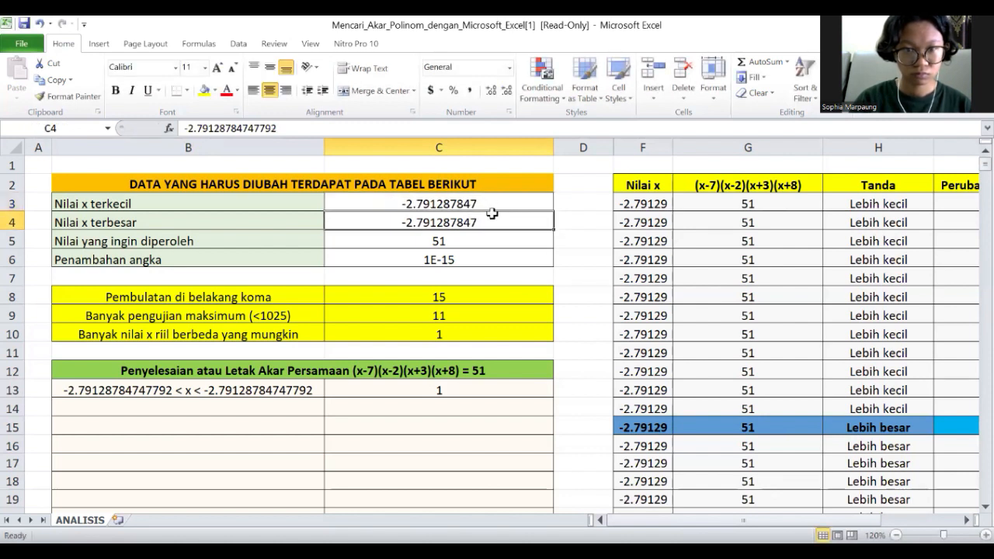
double_click(494, 225)
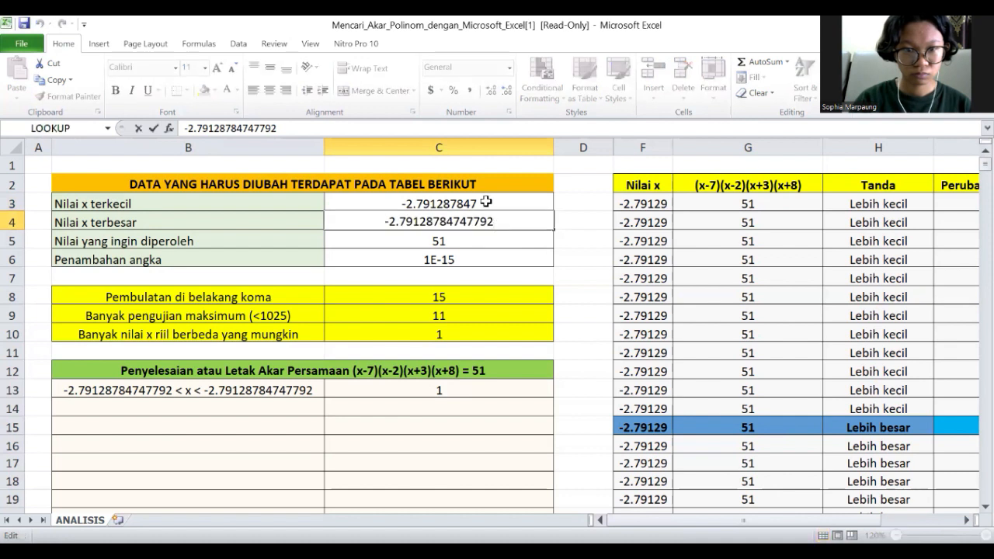
double_click(487, 202)
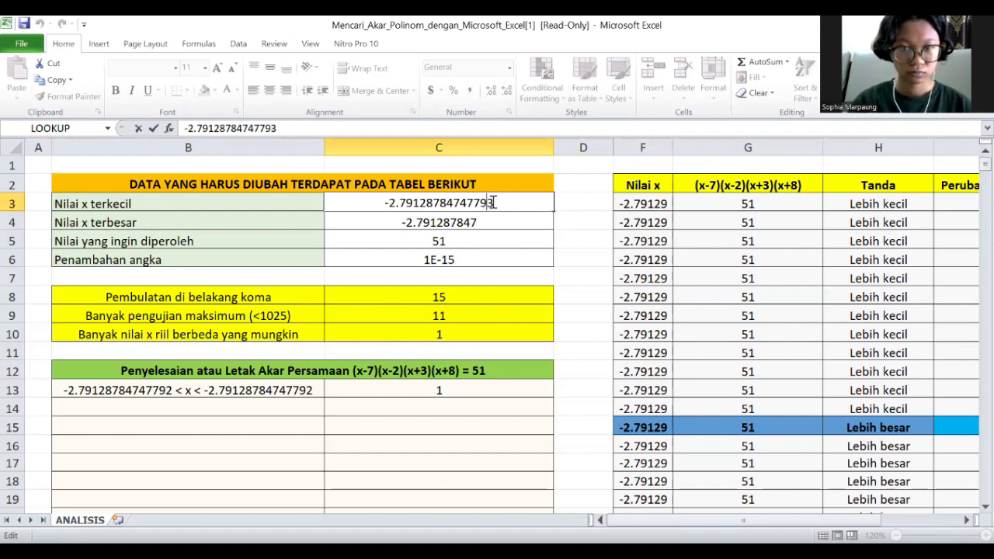
key("BackSpace")
type("2")
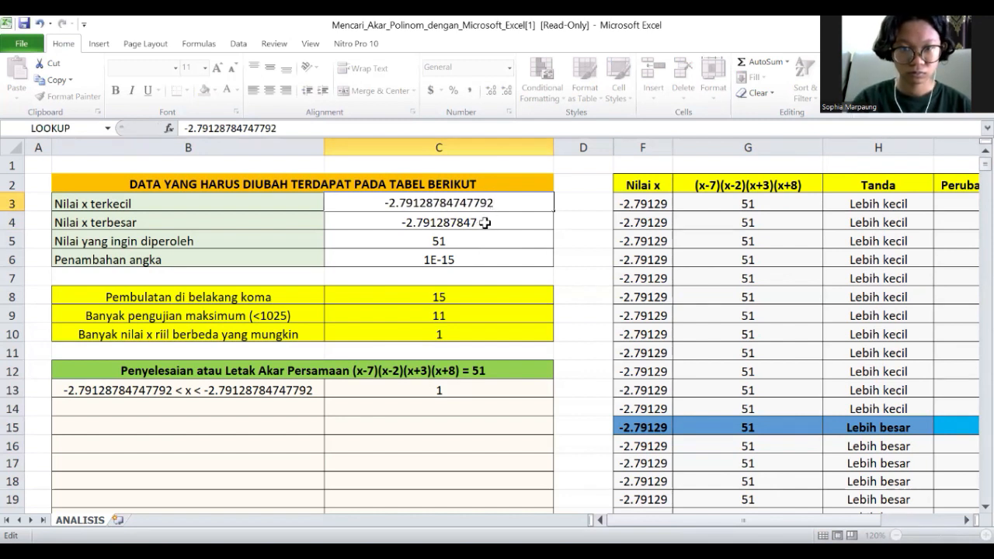
Set the largest x value to -2.79128784747791 and keep the increment at 1E-15
double_click(488, 222)
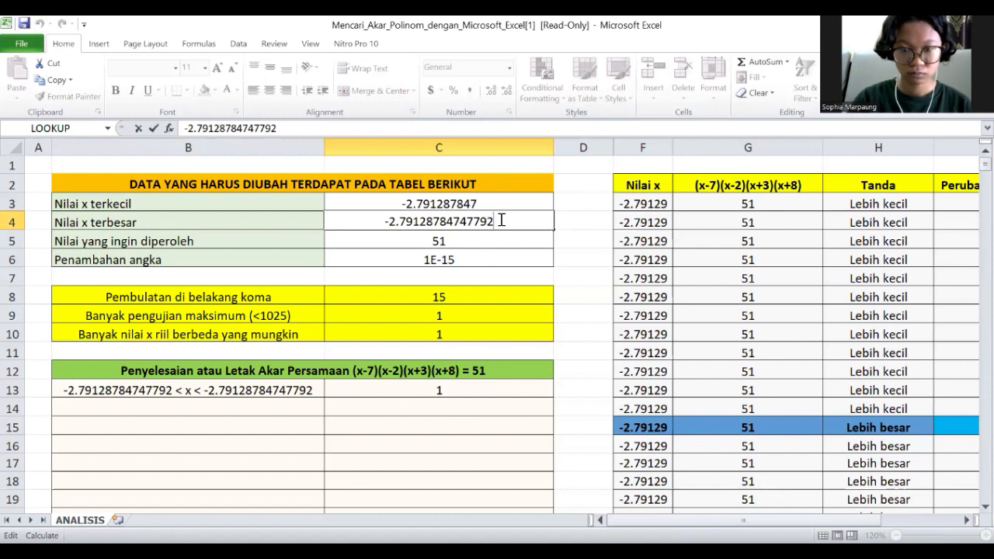
key("BackSpace")
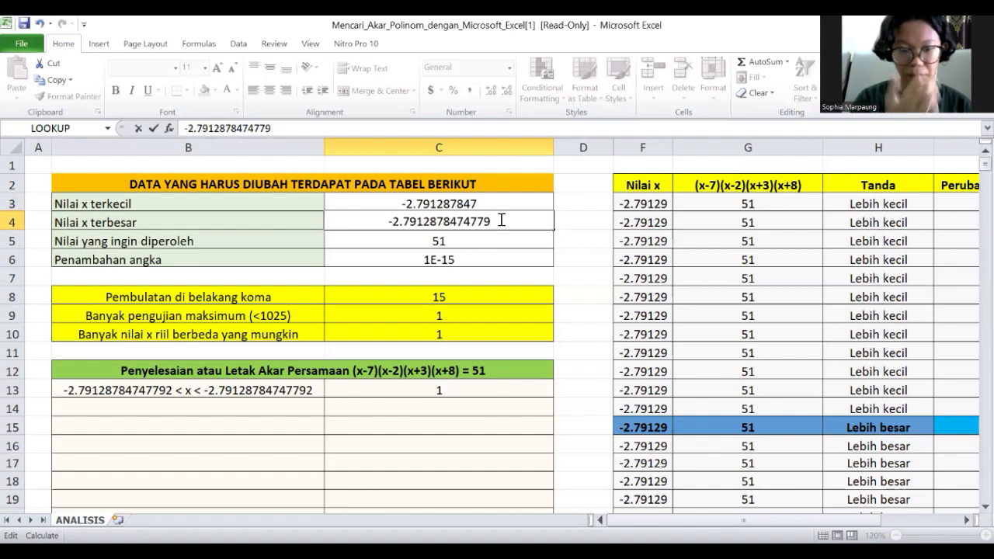
type("1")
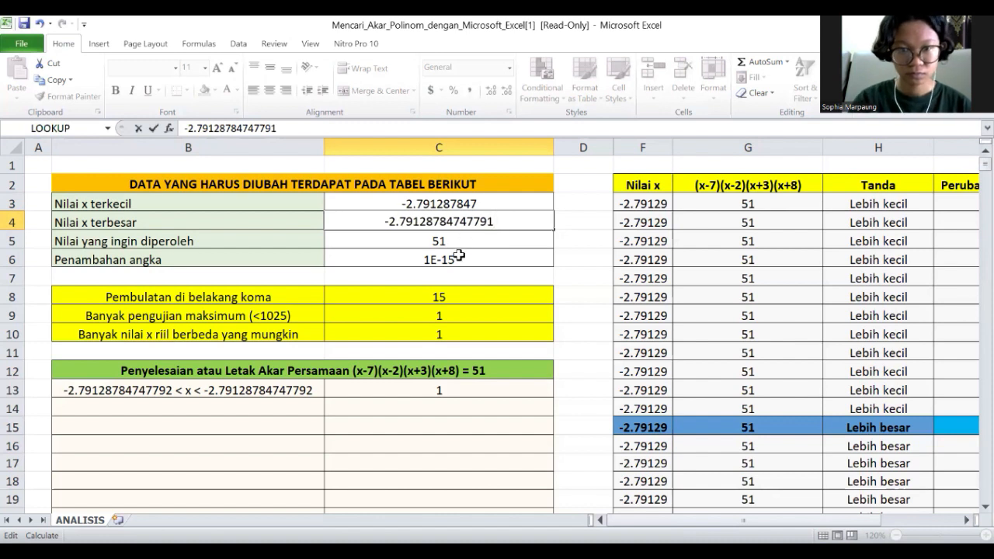
left_click(459, 261)
double_click(459, 260)
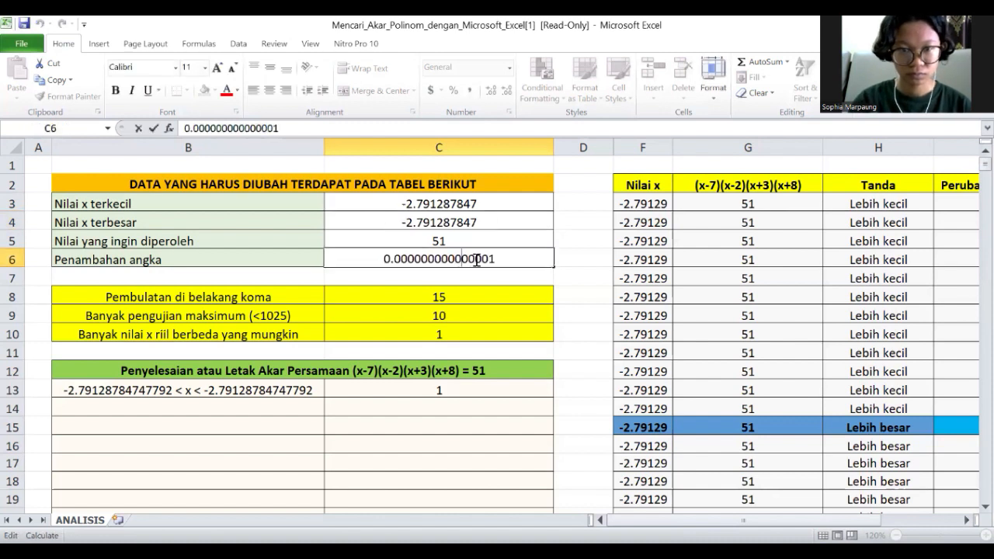
key("Return")
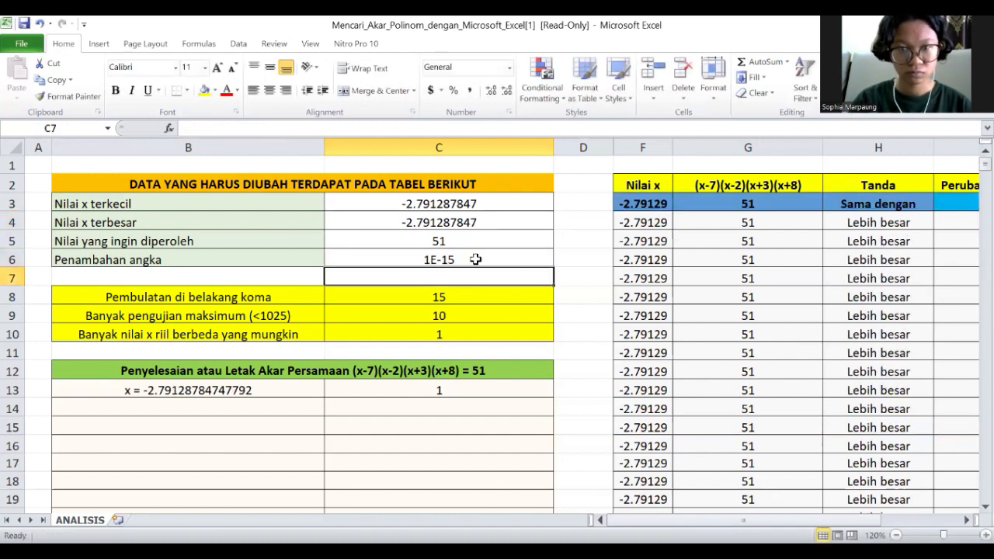
Examine the root reported in the solution table and the sign given for the first tested x value
left_click(585, 201)
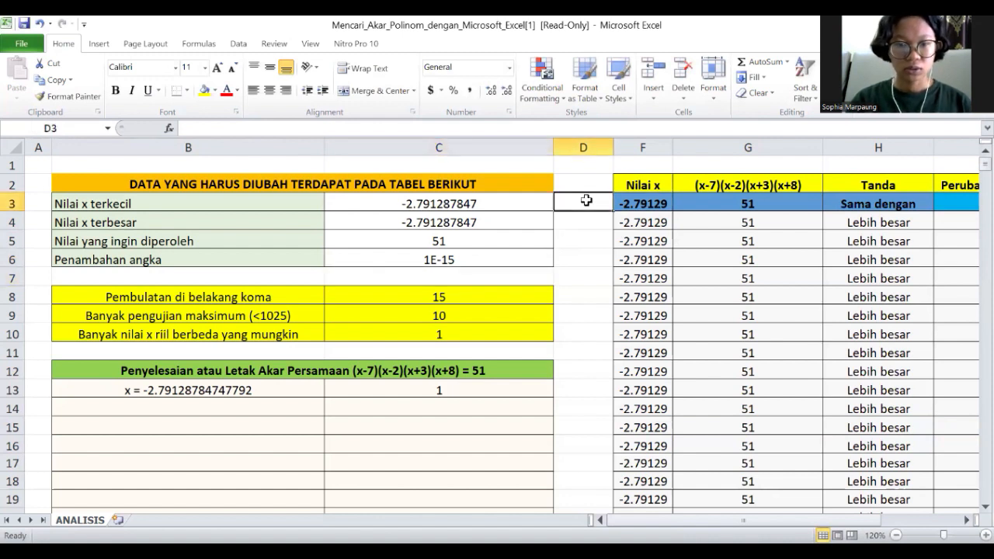
left_click(279, 391)
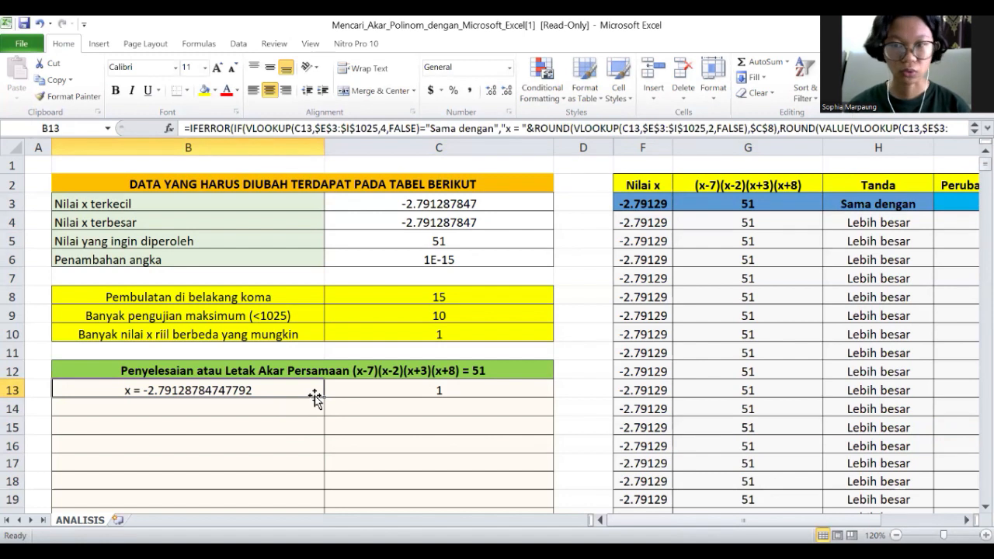
left_click(880, 208)
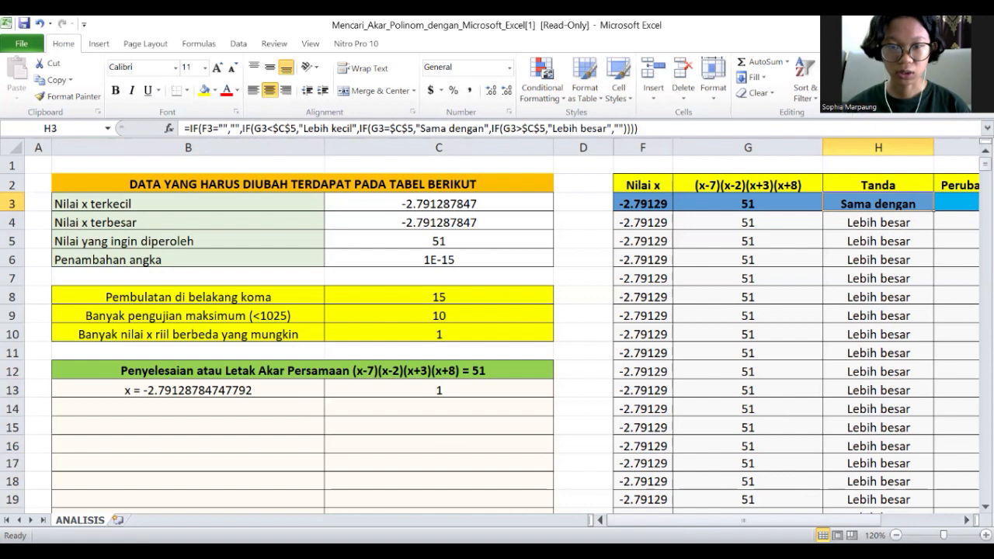
key("Right")
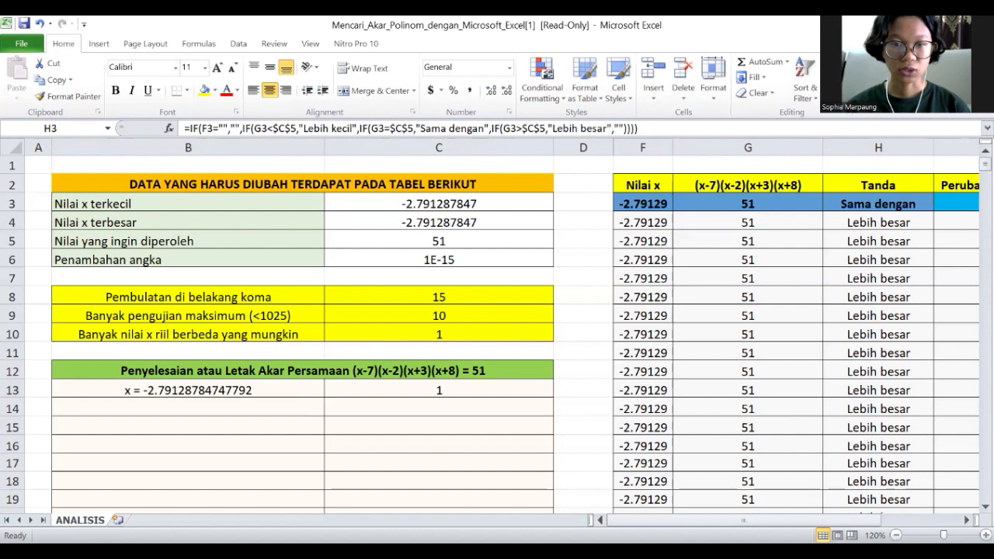
Set the smallest x value to 1, the largest x value to 2 and the increment to 0.1
left_click(510, 208)
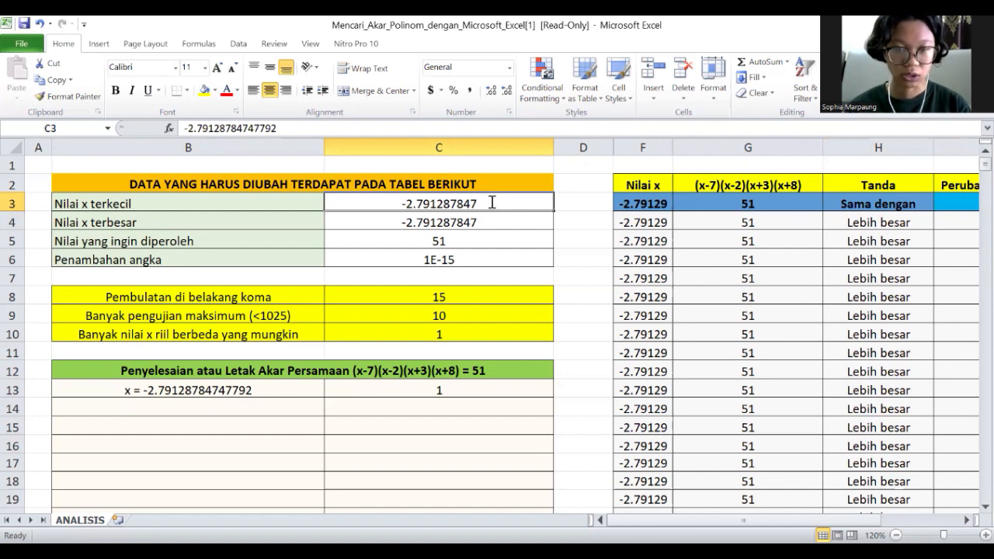
type("1")
left_click(482, 222)
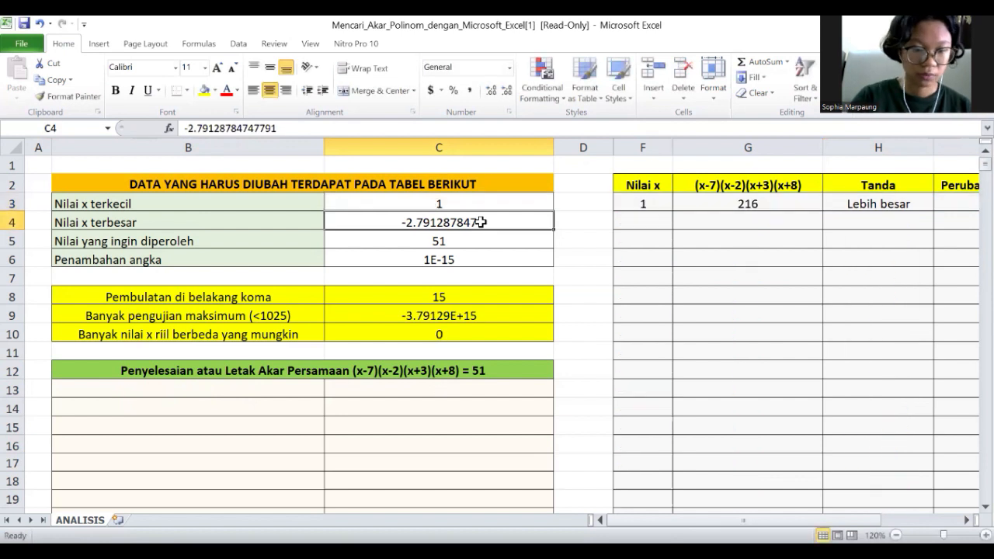
type("2")
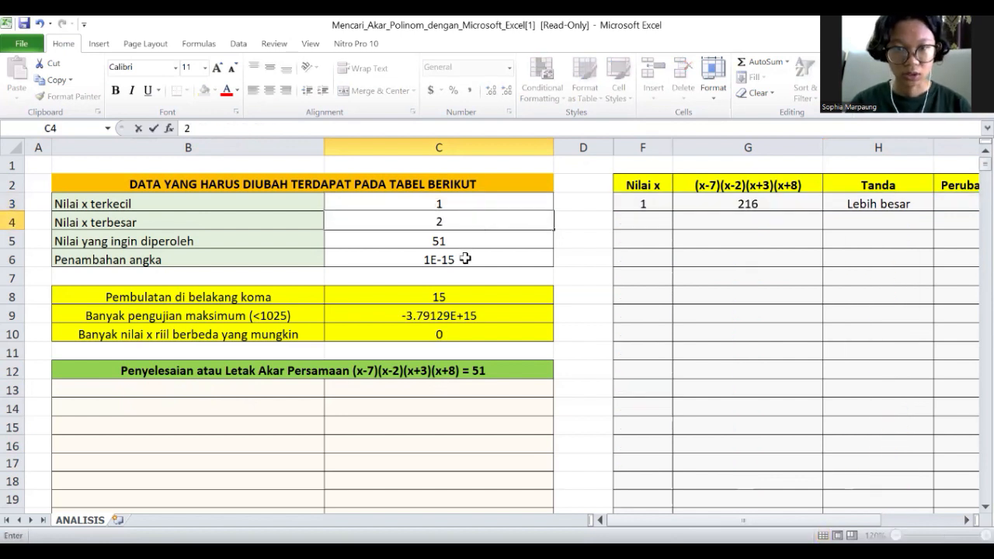
left_click(466, 256)
type("0.1")
key("Return")
Set the smallest x value to 1.7, the largest x value to 1.8 and the increment to 0.01
double_click(458, 205)
type(".7")
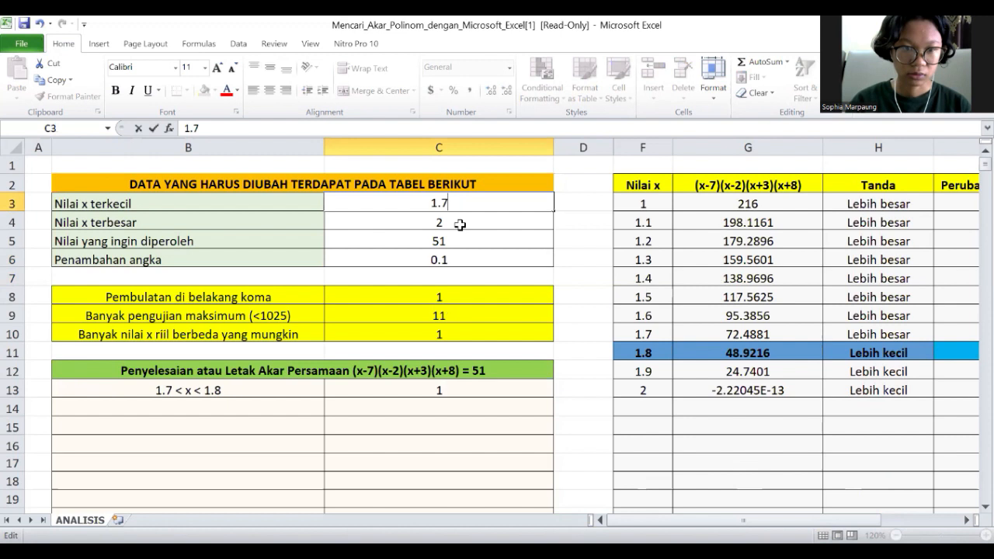
left_click(460, 225)
double_click(462, 223)
key("BackSpace")
type("1.8")
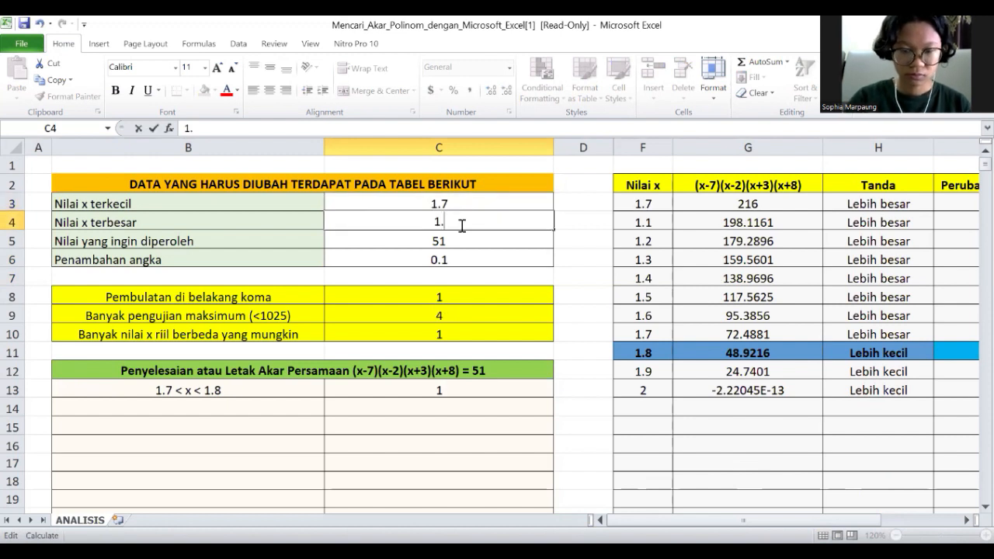
double_click(451, 260)
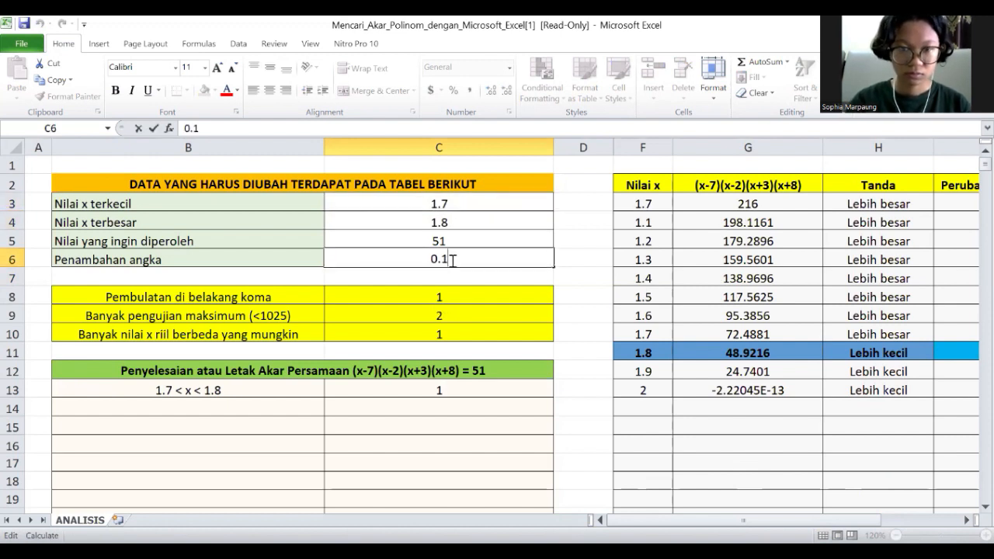
key("BackSpace")
type("01")
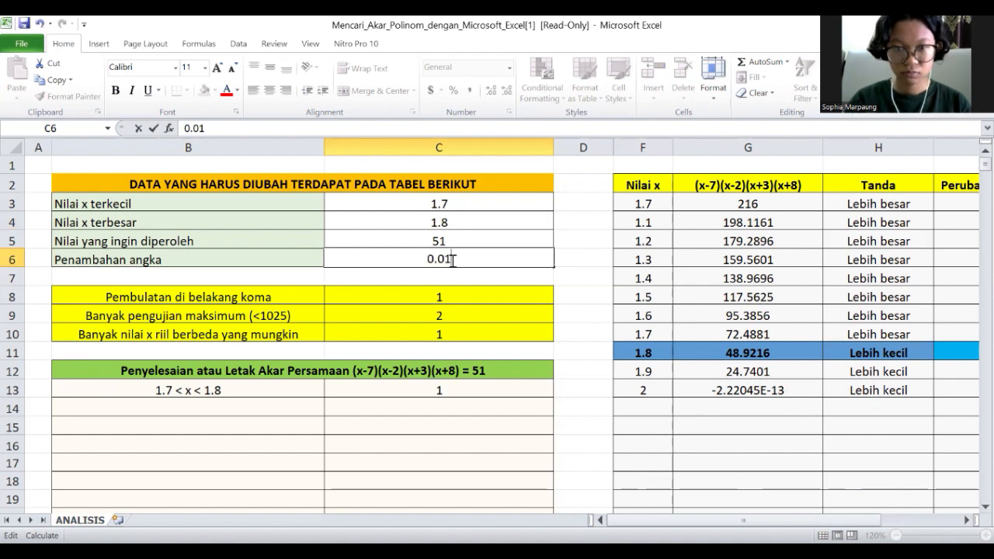
key("Return")
Set the smallest x value to 1.79 and the increment to 0.001
left_click(451, 205)
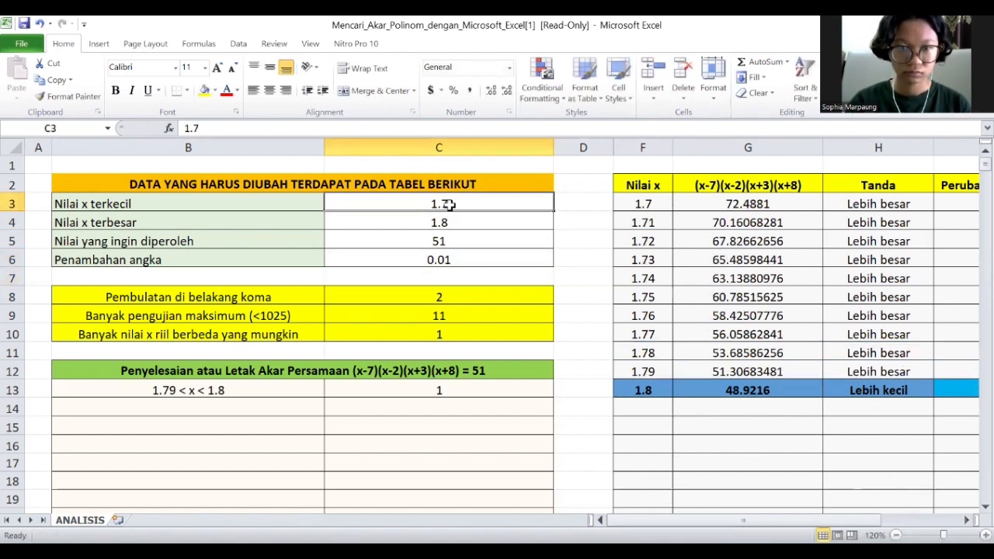
type("9")
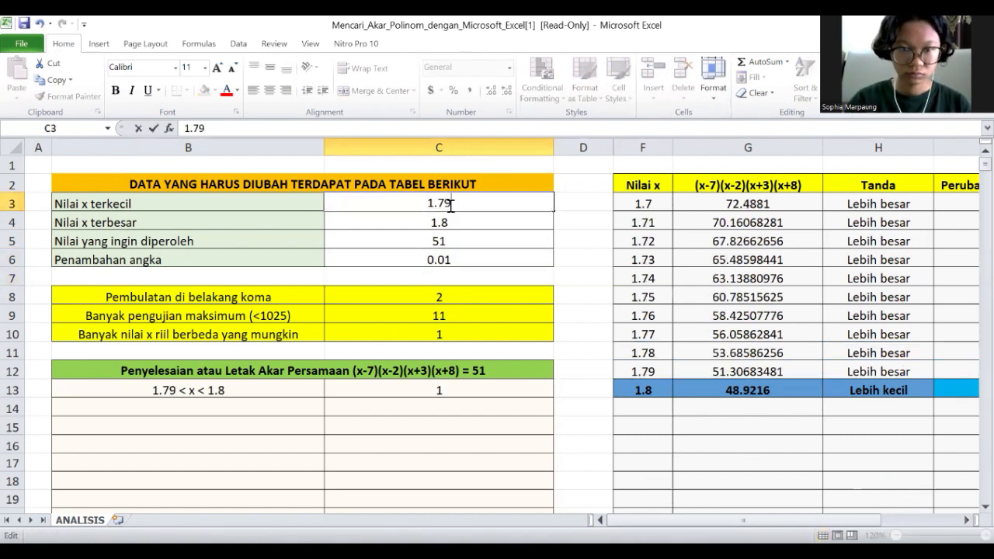
double_click(444, 260)
type("0")
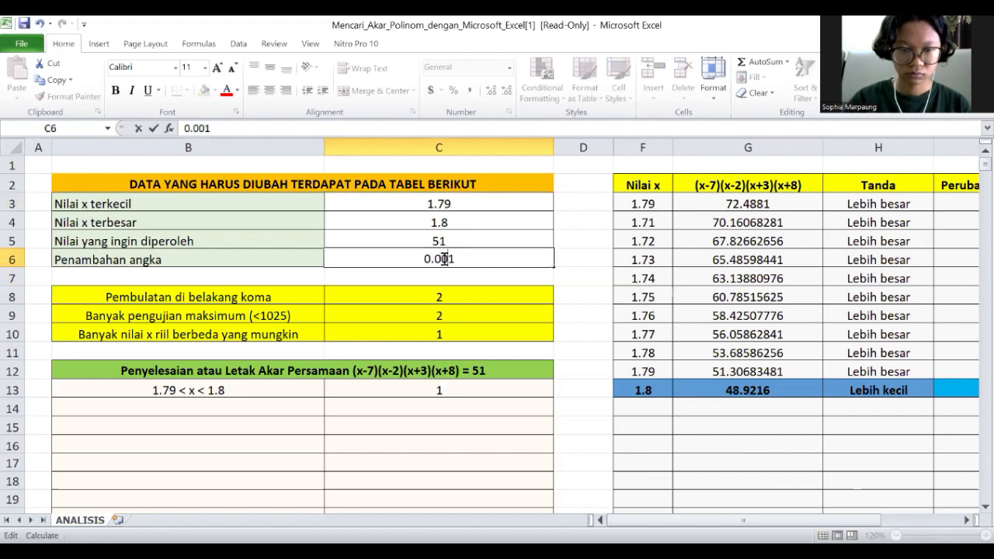
key("Return")
Set the smallest x value to 1.791, the largest x value to 1.792 and the increment to 0.0001
double_click(470, 203)
type("1")
double_click(462, 222)
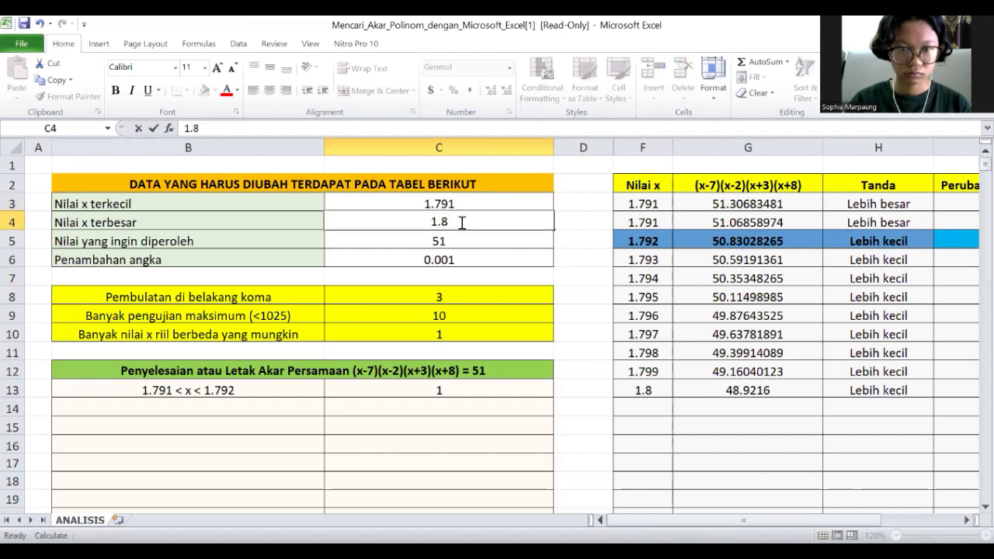
key("BackSpace")
type("792")
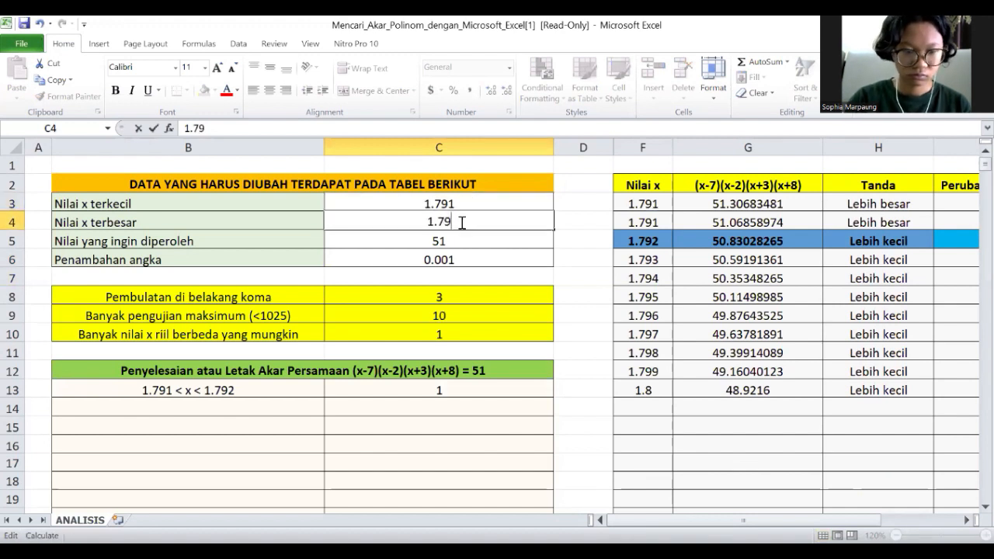
double_click(449, 261)
type("0")
key("Return")
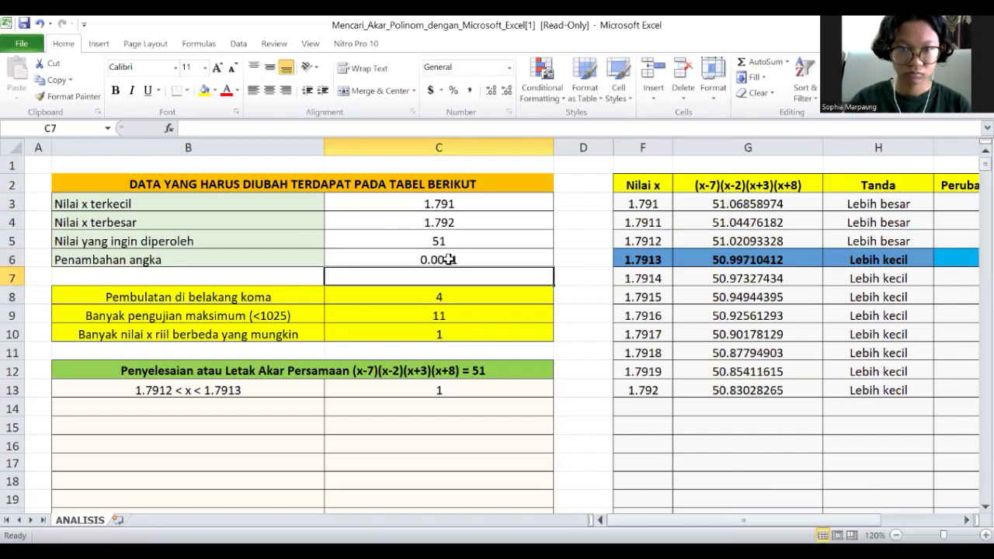
Set the smallest x value to 1.7912, the largest x value to 1.7913 and the increment to 0.00001
double_click(462, 203)
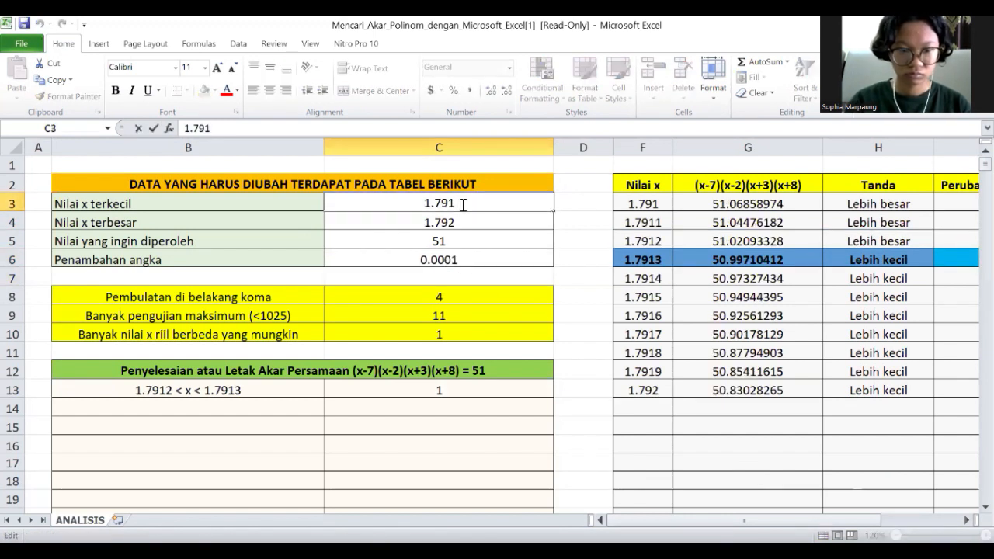
type("2")
key("Return")
double_click(463, 221)
key("BackSpace")
type("13")
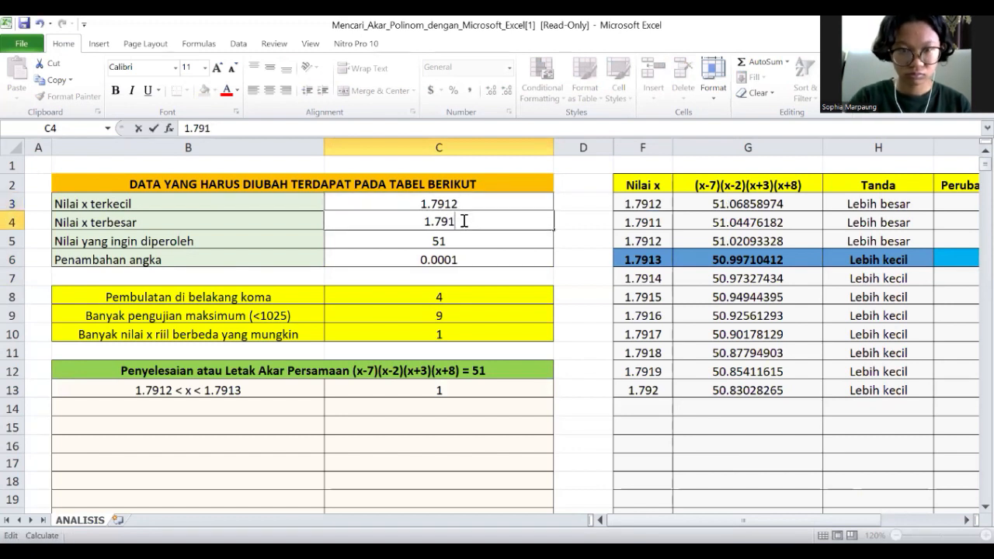
double_click(453, 259)
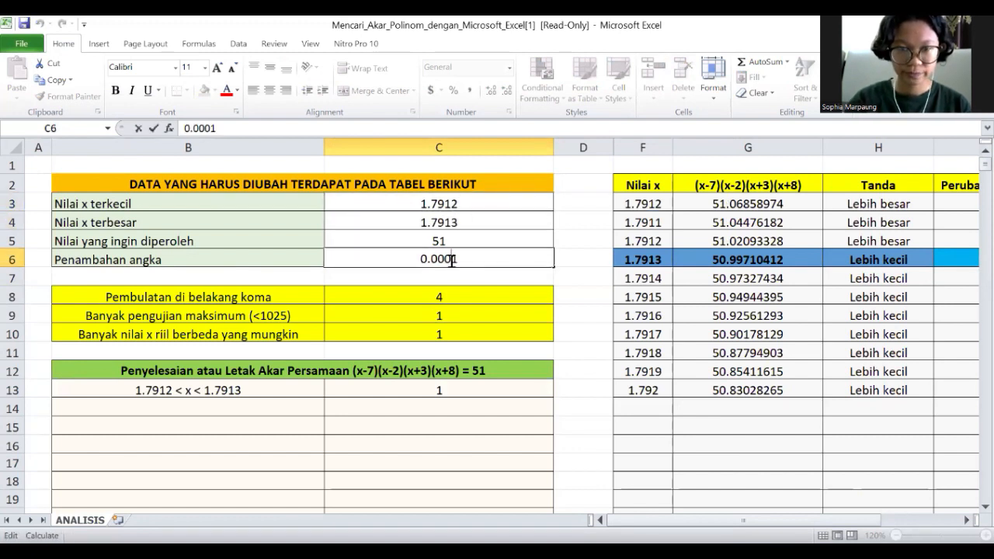
type("0")
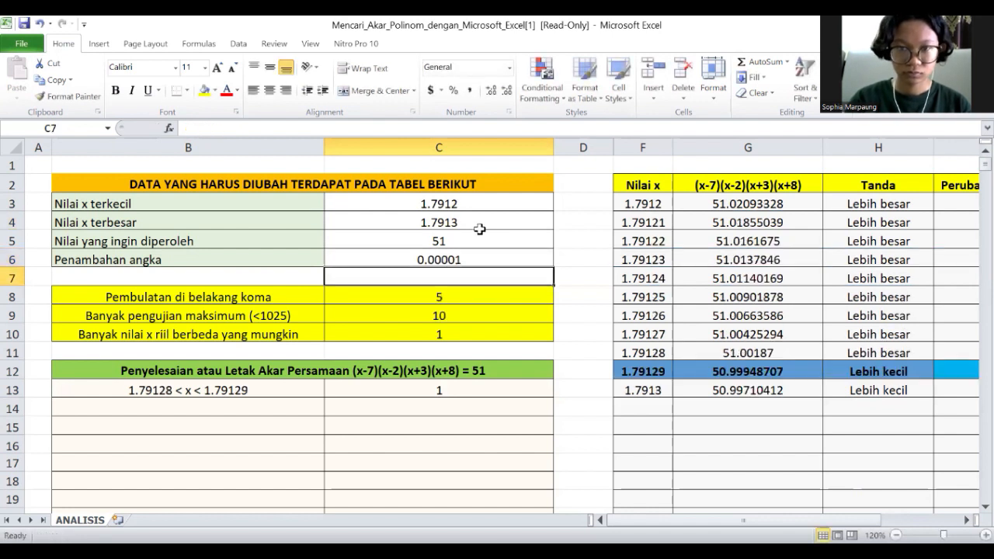
Set the smallest x value to 1.79128, the largest x value to 1.79129 and the increment to 0.000001
double_click(466, 203)
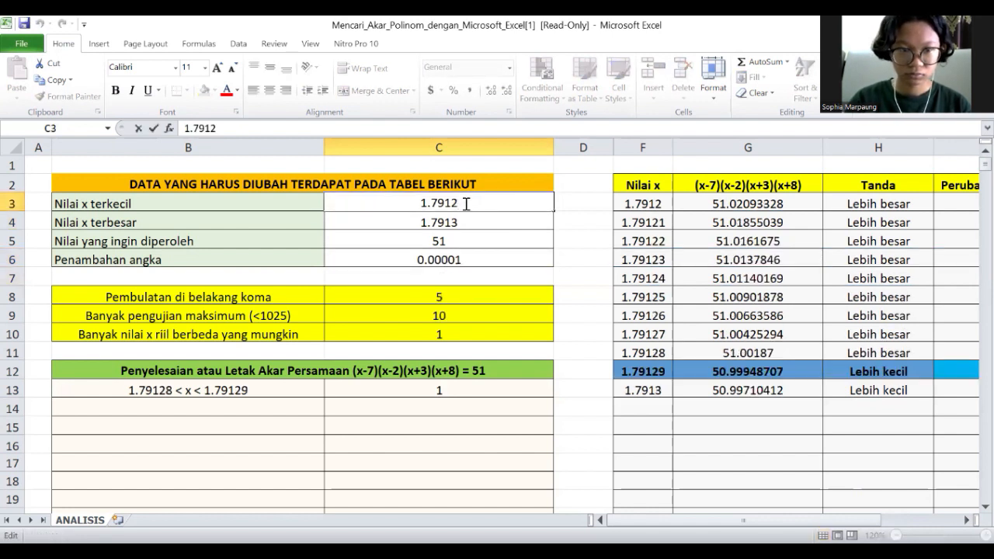
type("8")
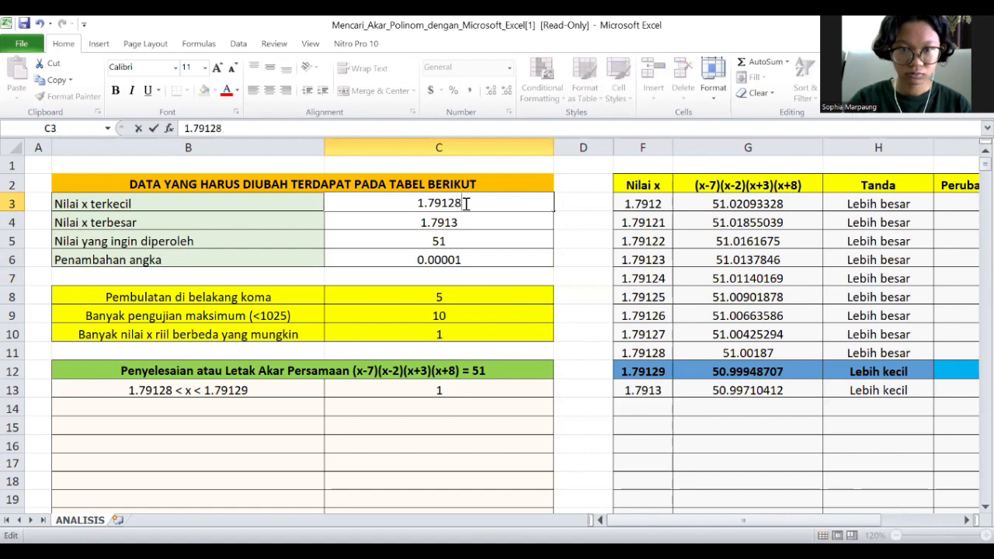
double_click(461, 217)
key("BackSpace")
type("29")
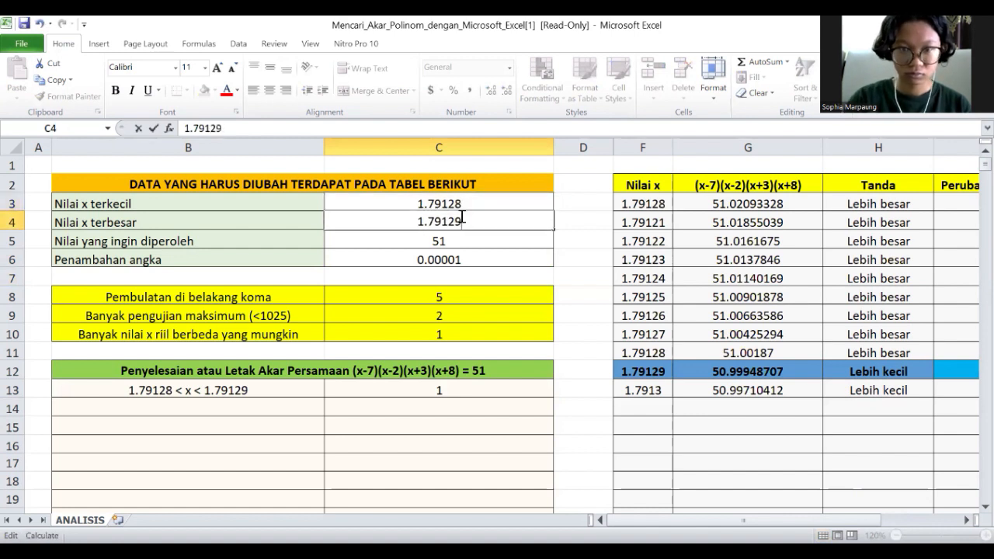
left_click(456, 262)
double_click(456, 262)
type("0")
key("Return")
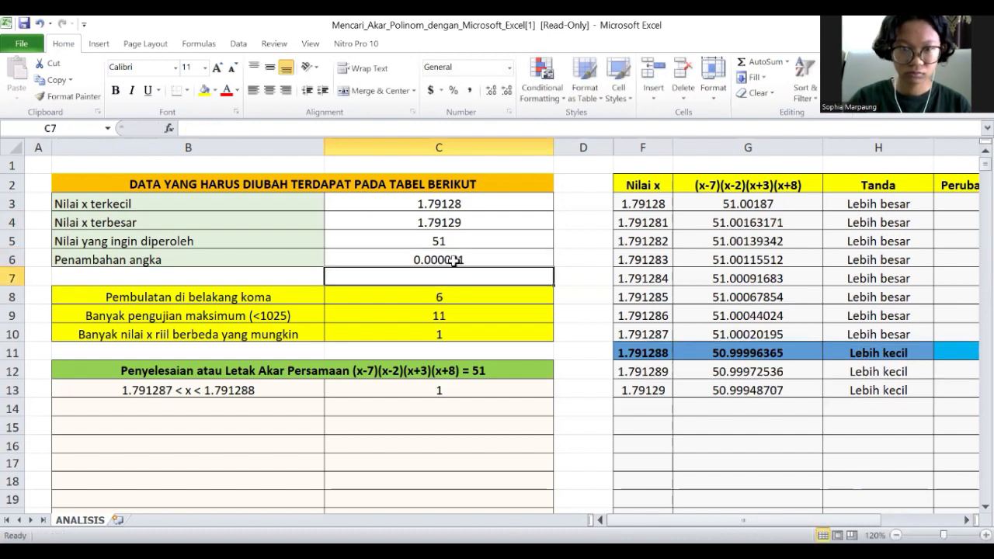
Set the smallest x value to 1.791287, the largest x value to 1.791288 and the increment to 0.0000001
double_click(469, 207)
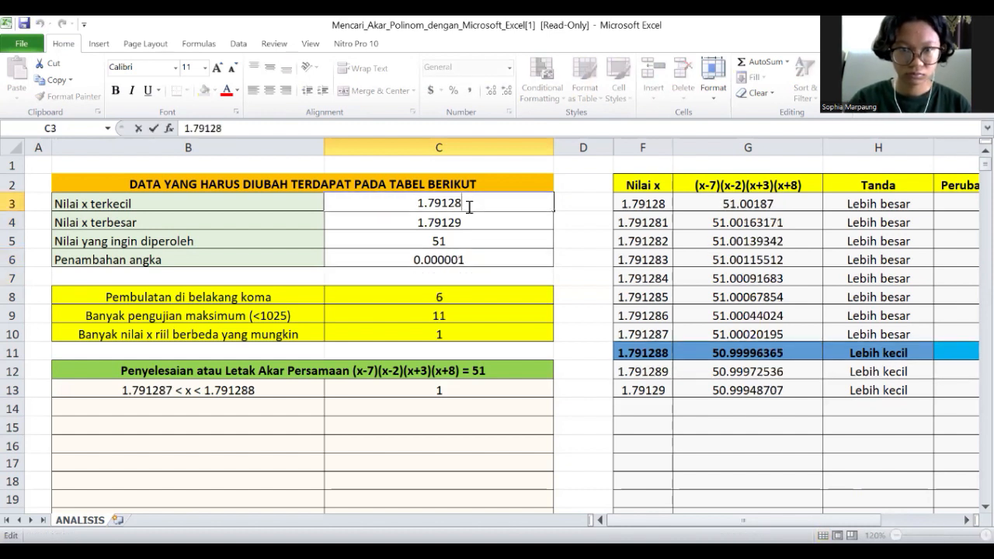
type("7")
left_click(465, 222)
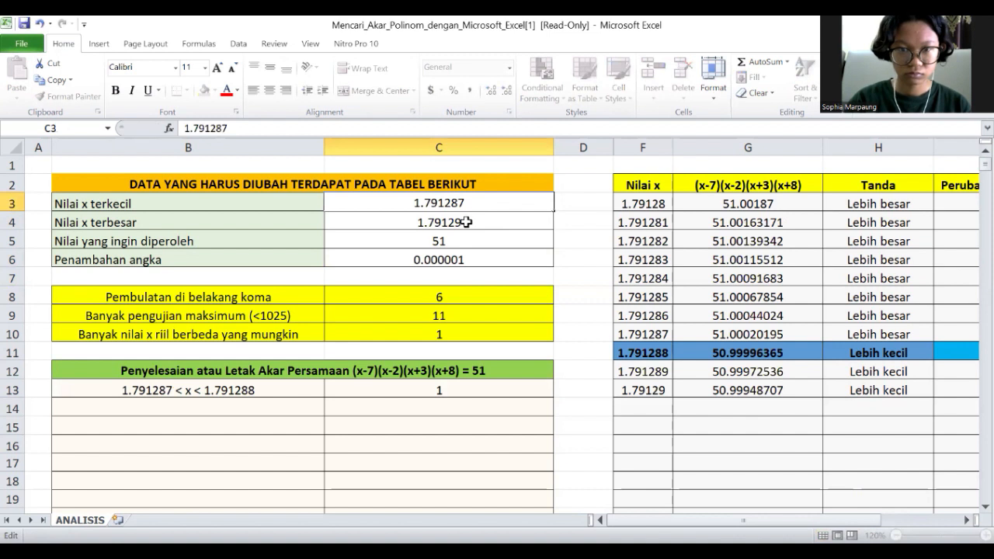
double_click(466, 222)
key("BackSpace")
type("88")
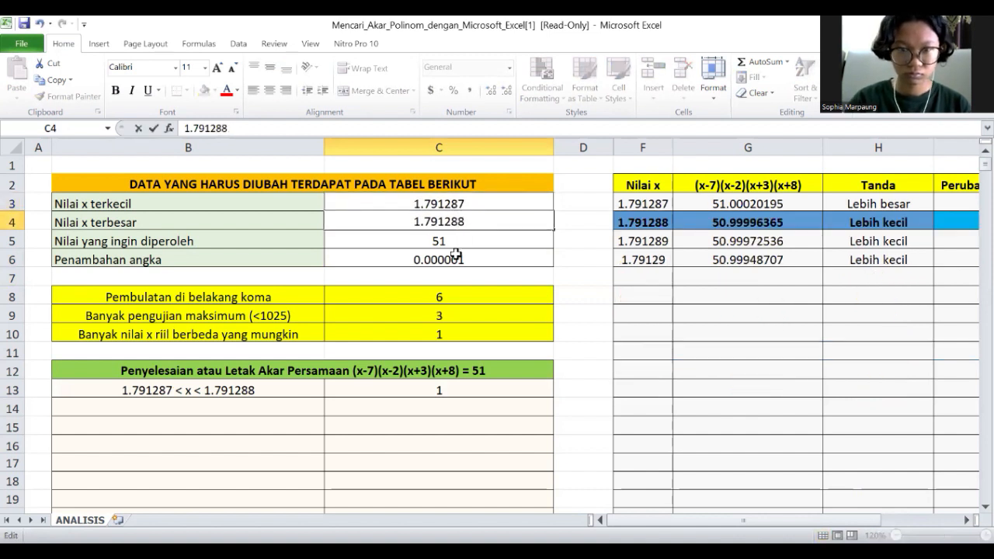
left_click(457, 259)
type("0")
key("Return")
Set the smallest x value to 1.7912878, the largest x value to 1.7912879 and the increment to 0.00000001
double_click(473, 203)
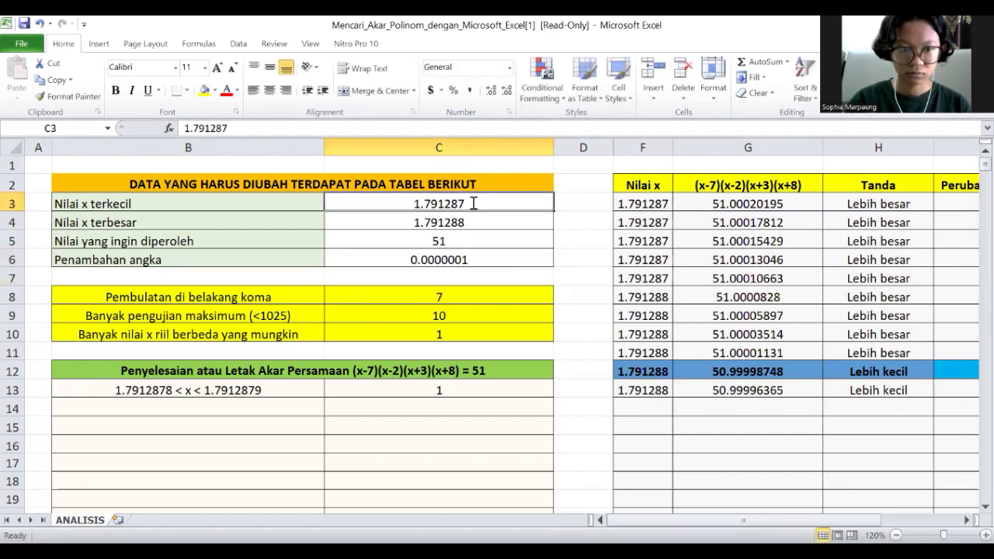
type("8")
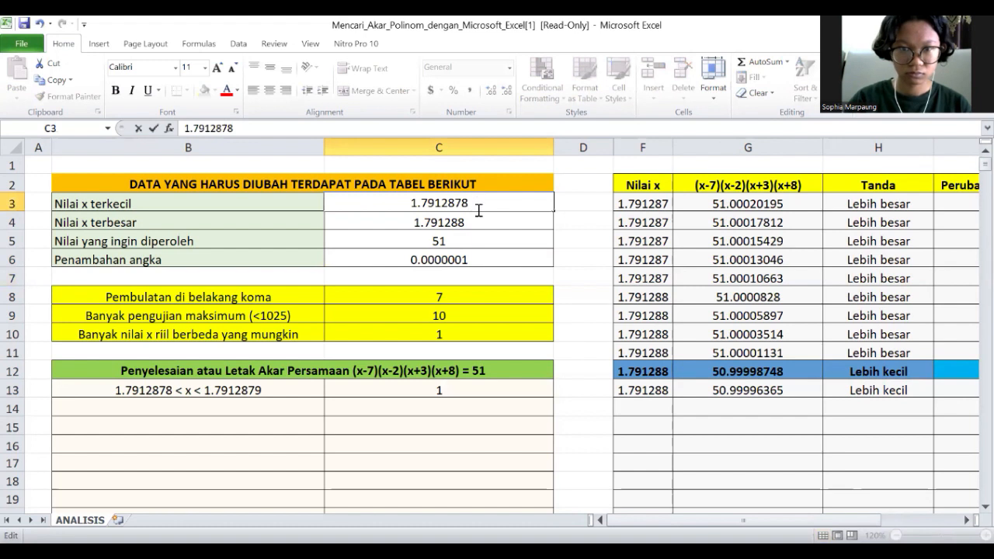
left_click(475, 220)
double_click(475, 221)
key("BackSpace")
type("79")
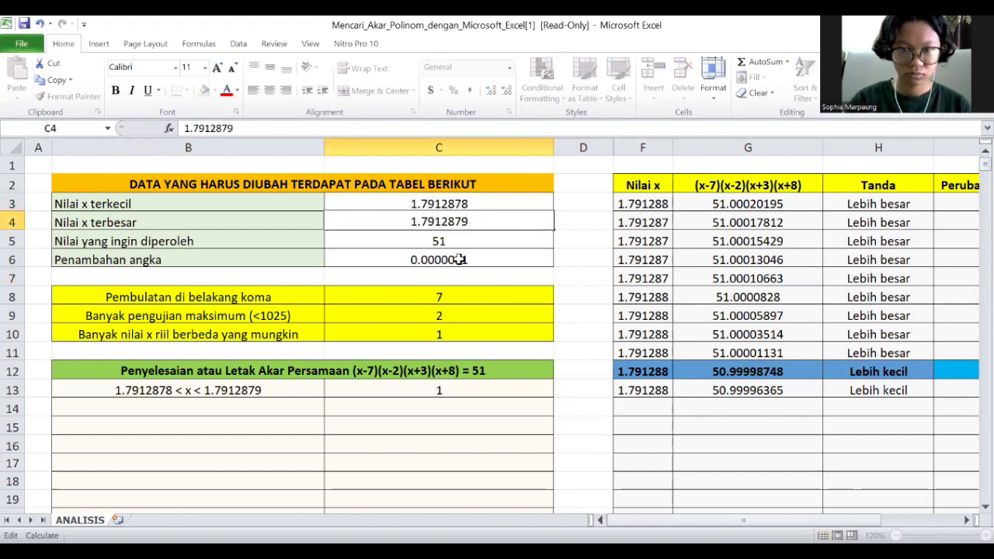
left_click(461, 258)
double_click(461, 258)
type("0")
key("Return")
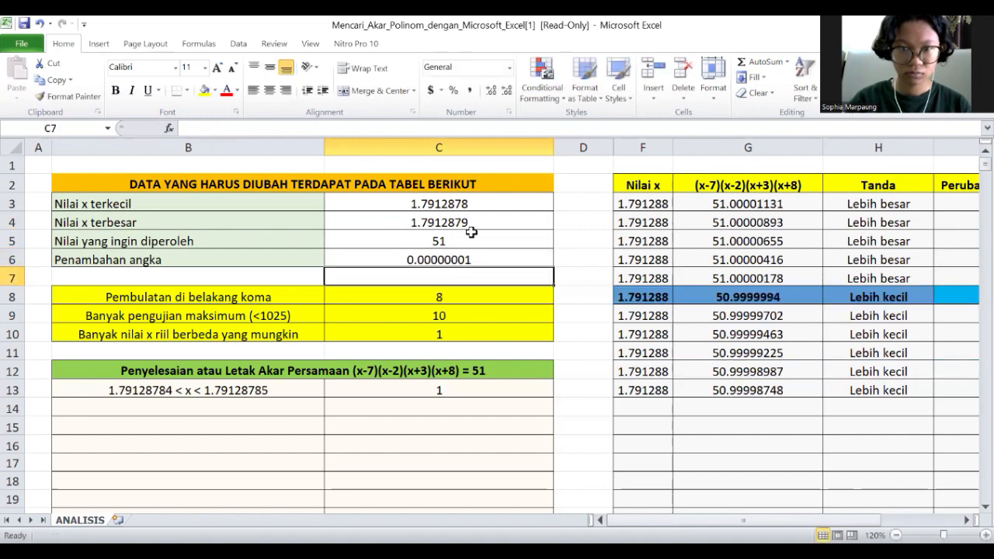
Set the smallest x value to 1.79128784, the largest x value to 1.79128785 and the increment to 0.000000001
left_click(476, 202)
double_click(476, 202)
type("4")
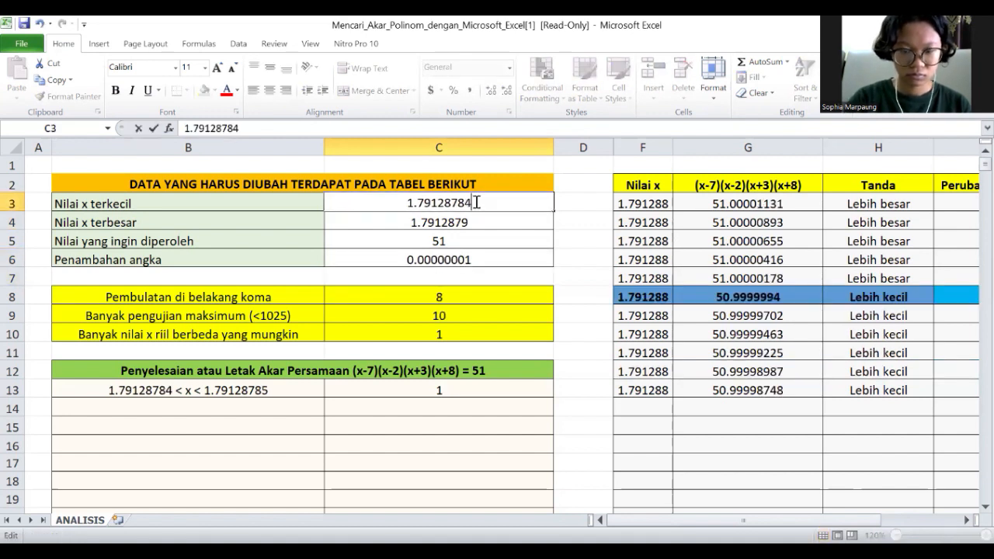
left_click(476, 221)
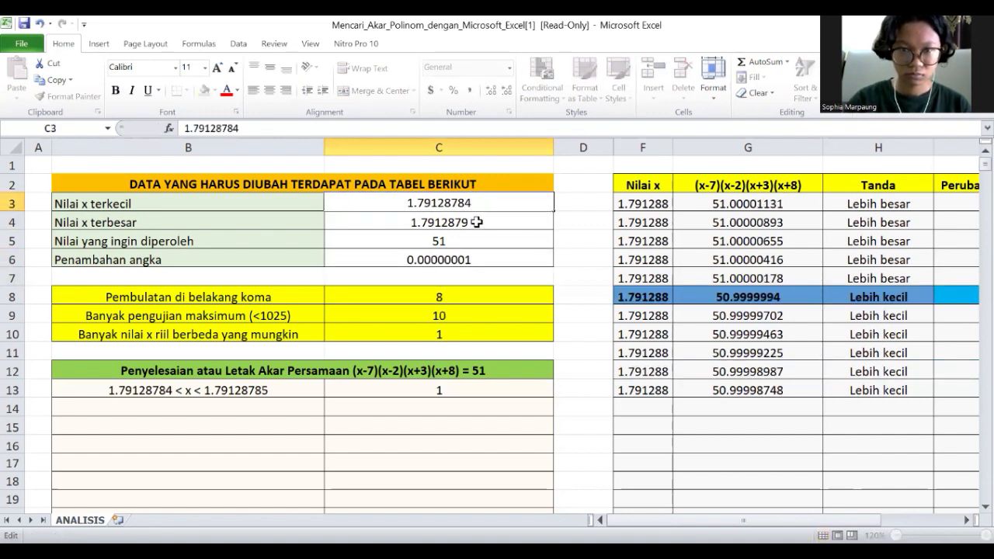
double_click(477, 222)
key("BackSpace")
type("86")
key("BackSpace")
type("5")
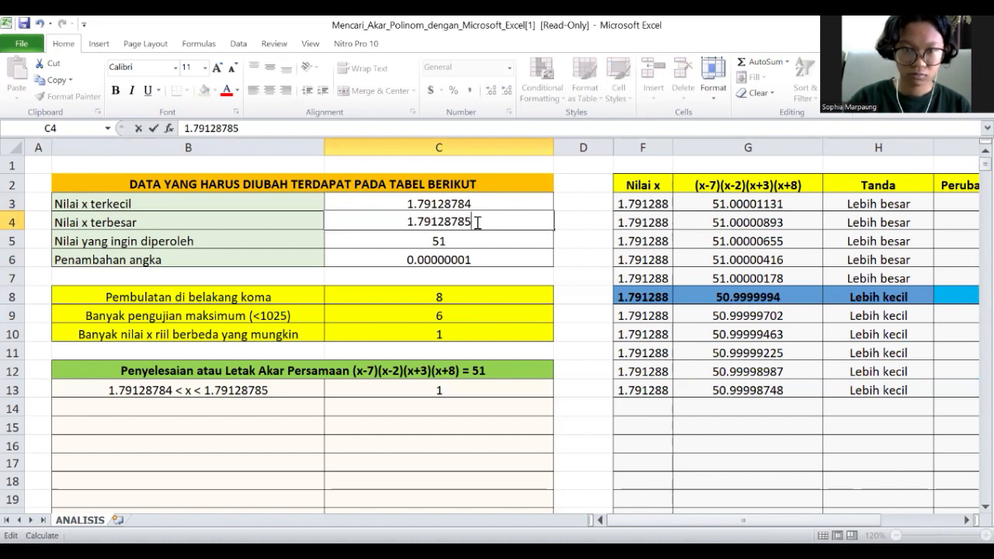
double_click(463, 260)
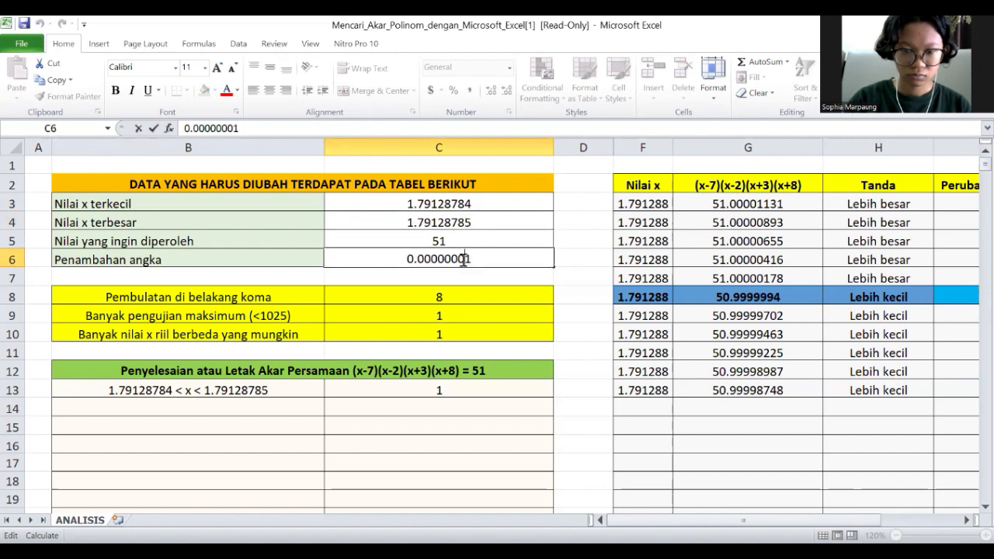
type("0")
key("Return")
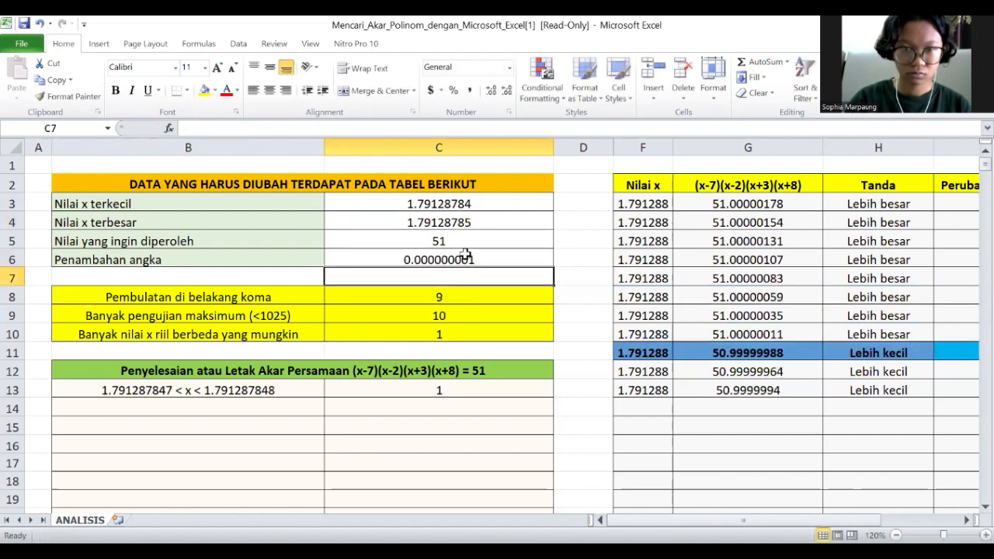
Set the smallest x value to 1.791287847, the largest x value to 1.791287848 and the increment to 1E-10
left_click(482, 203)
double_click(482, 203)
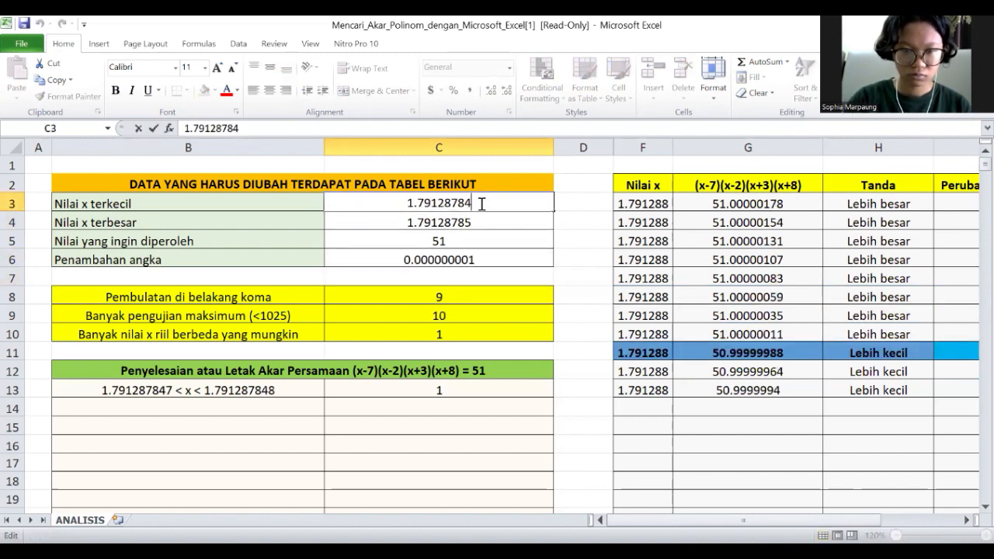
type("7")
left_click(482, 219)
double_click(482, 218)
key("BackSpace")
type("48")
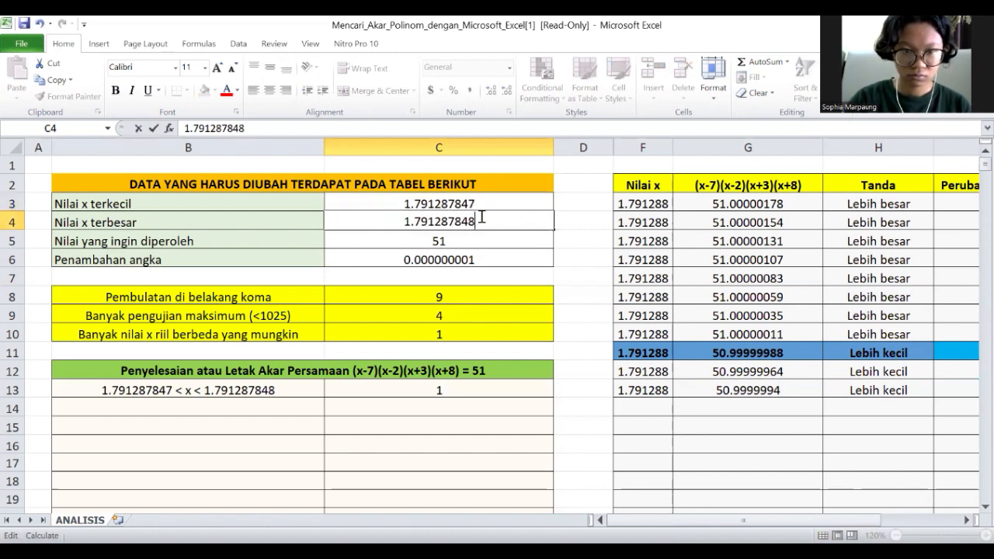
double_click(474, 259)
type("0")
key("Return")
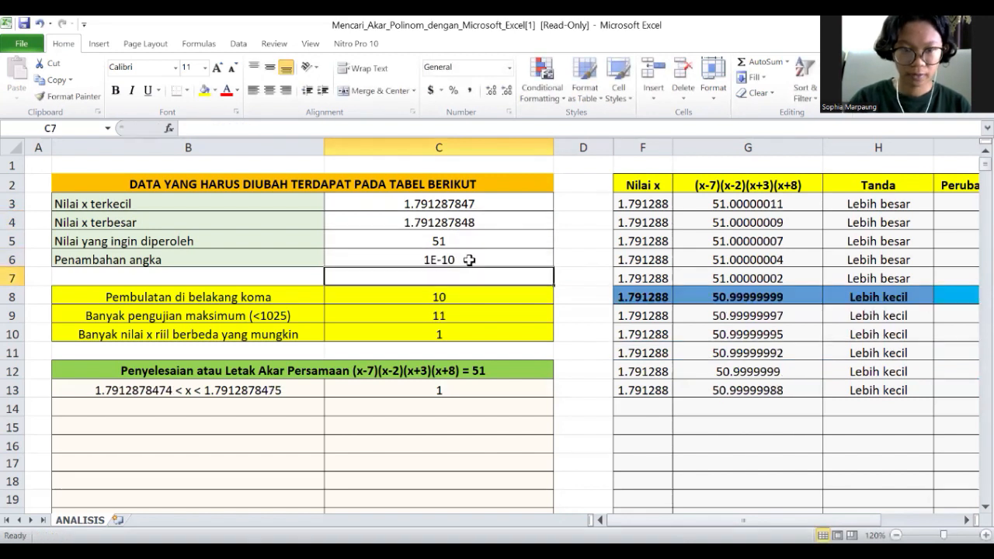
Set the smallest x value to 1.7912878474, the largest x value to 1.7912878475 and the increment to 1E-11
left_click(482, 205)
double_click(482, 205)
type("4")
double_click(482, 221)
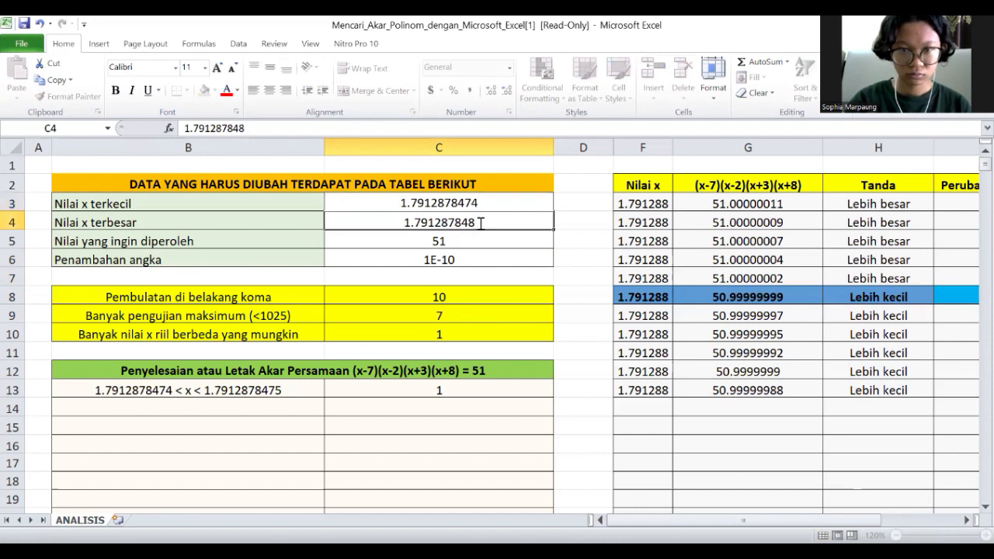
key("BackSpace")
type("75")
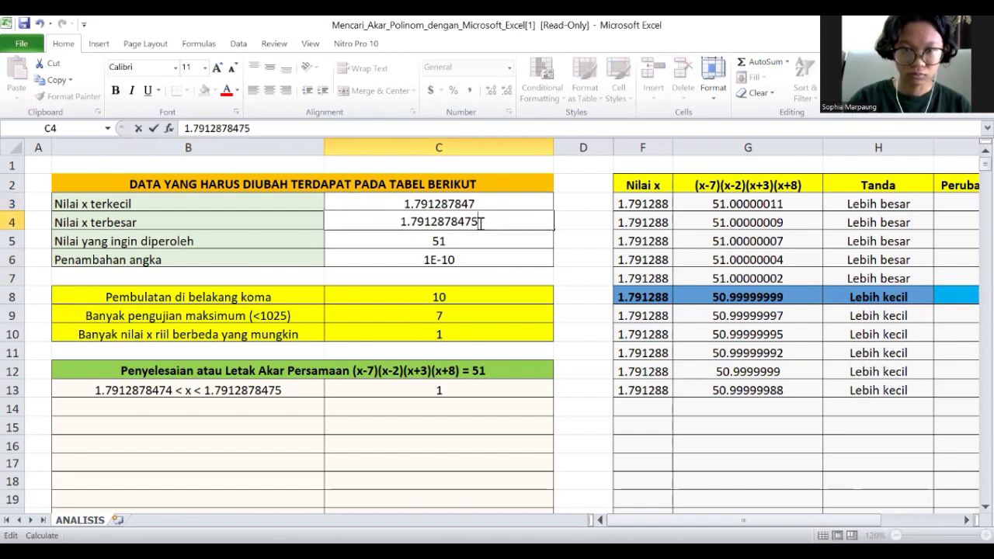
double_click(460, 257)
type("0")
key("Return")
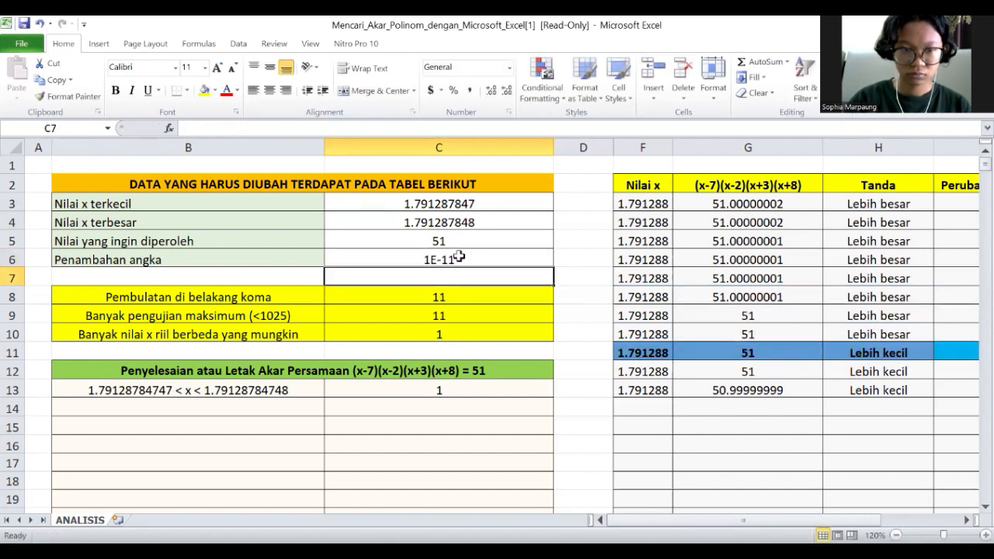
Set the smallest x value to 1.79128784747, the largest x value to 1.79128784748 and the increment to 1E-12
double_click(487, 204)
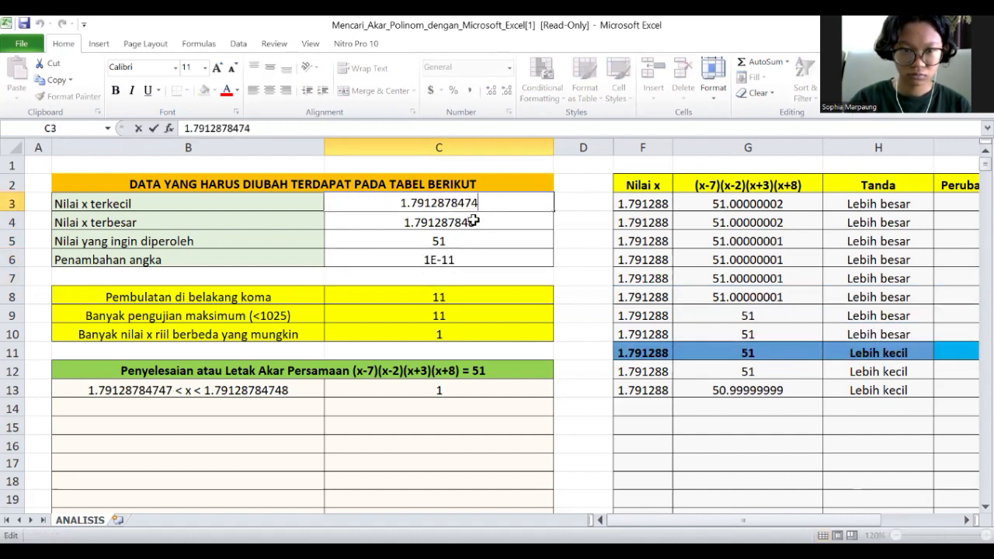
double_click(472, 221)
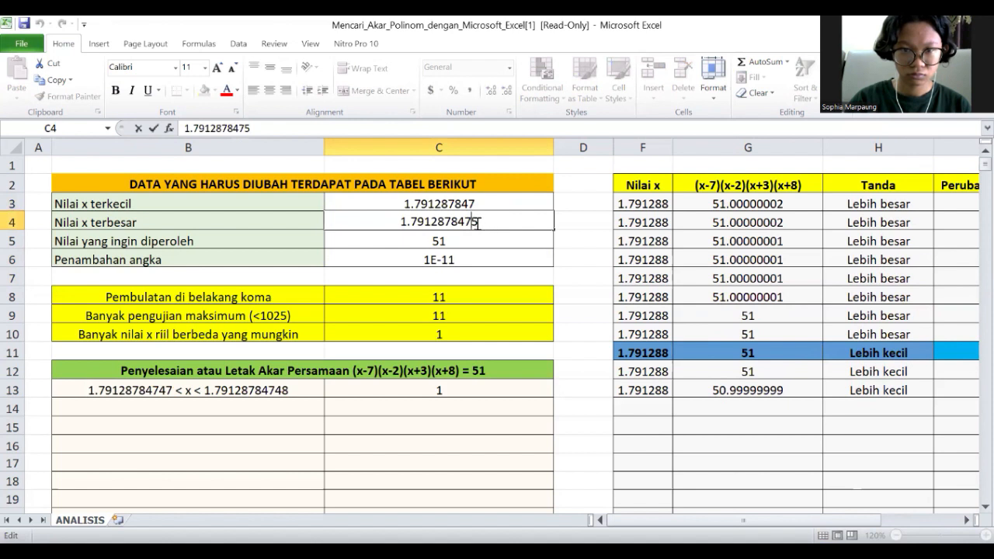
key("BackSpace")
type("48")
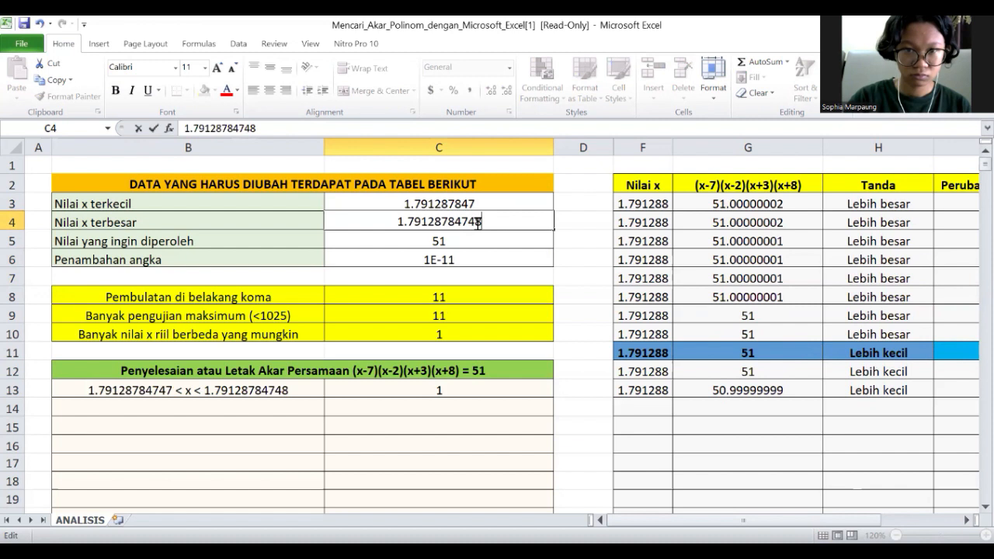
left_click(478, 203)
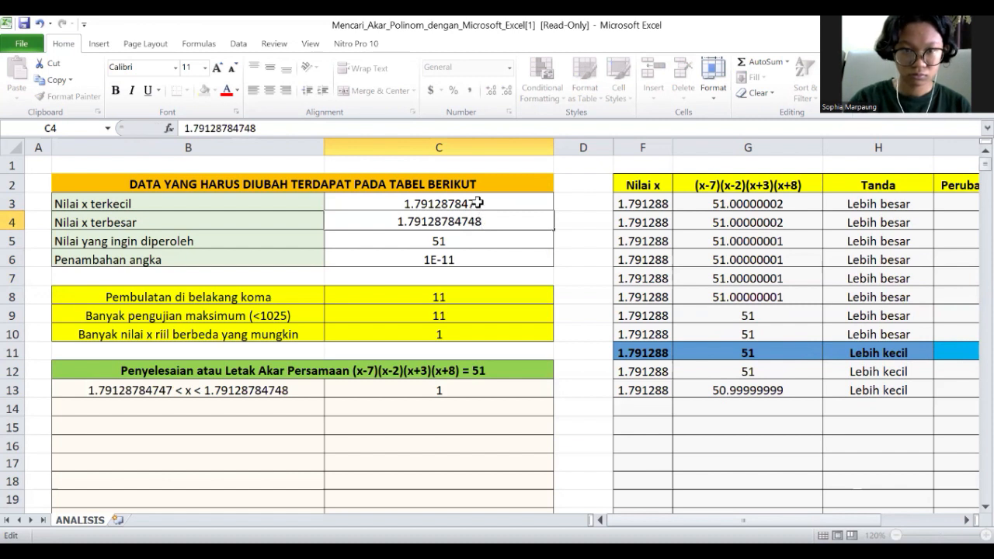
type("7")
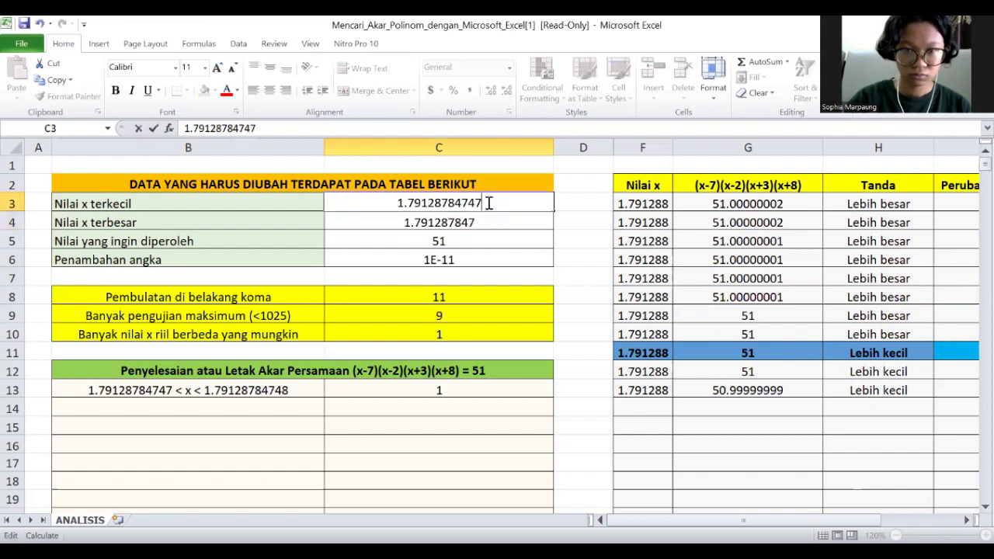
left_click(450, 260)
type("0")
key("Return")
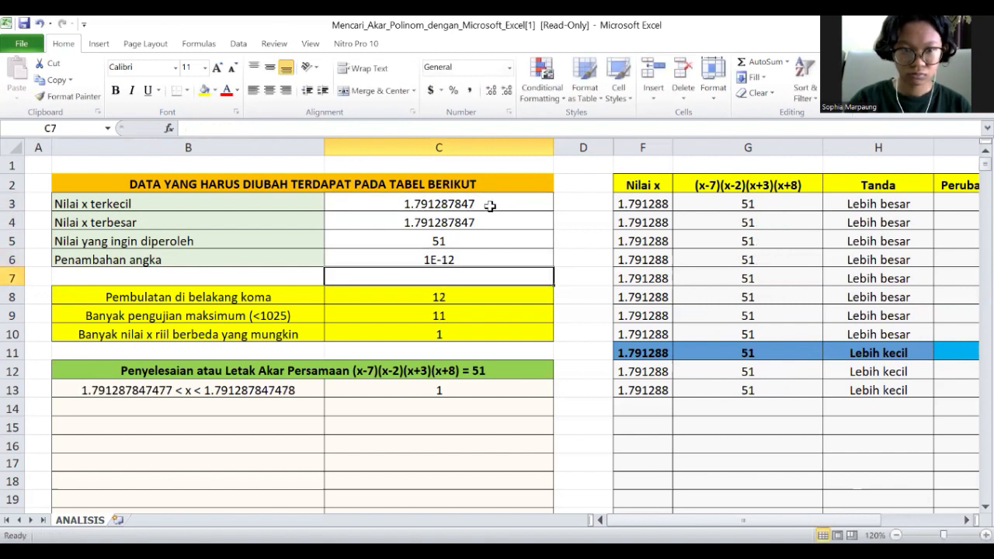
Set the smallest x value to 1.791287847477, the largest x value to 1.791287847478 and the increment to 1E-13
double_click(490, 204)
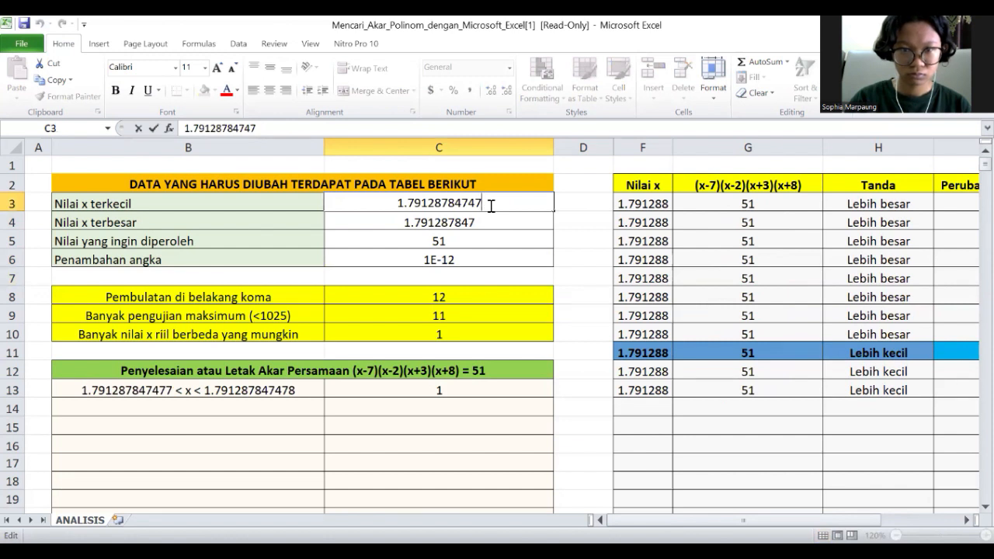
type("7")
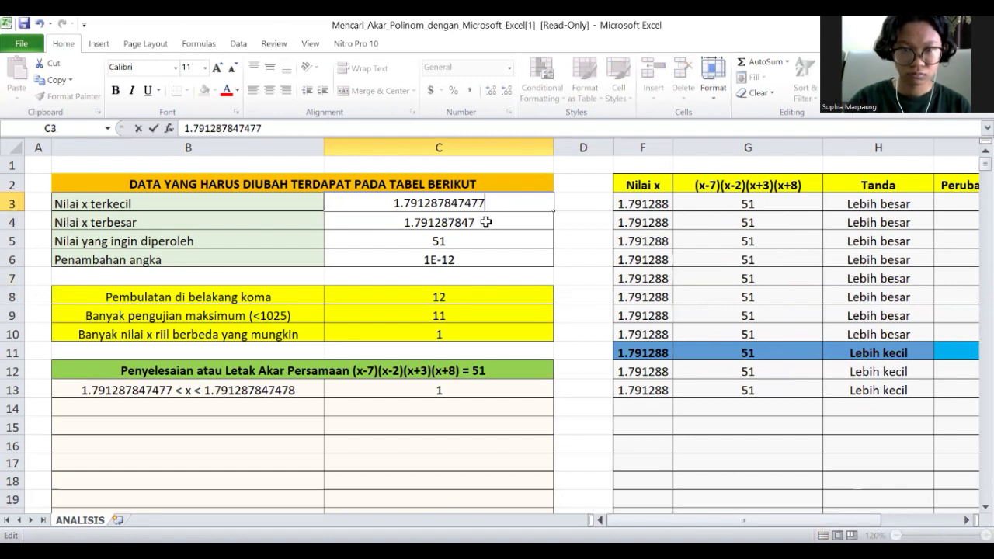
double_click(487, 222)
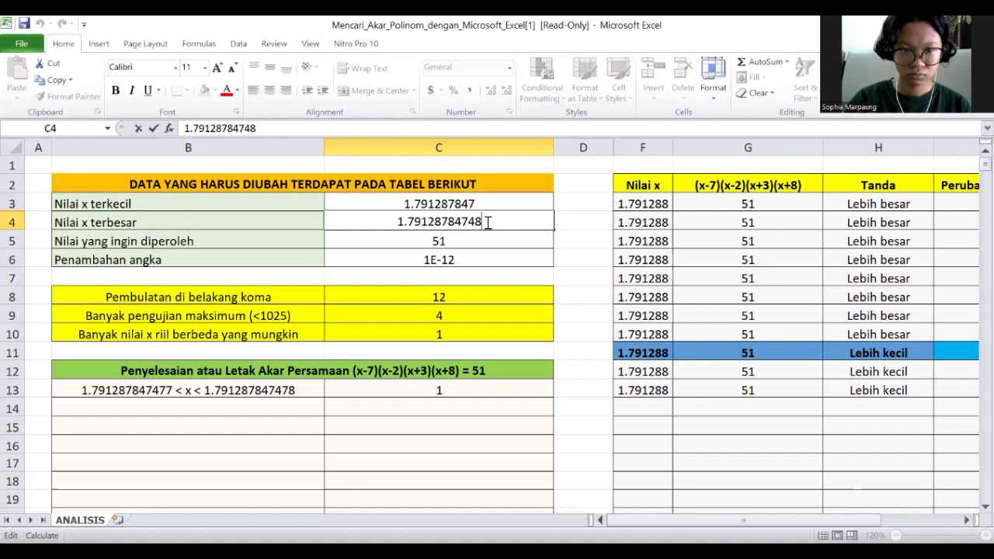
key("BackSpace")
type("78")
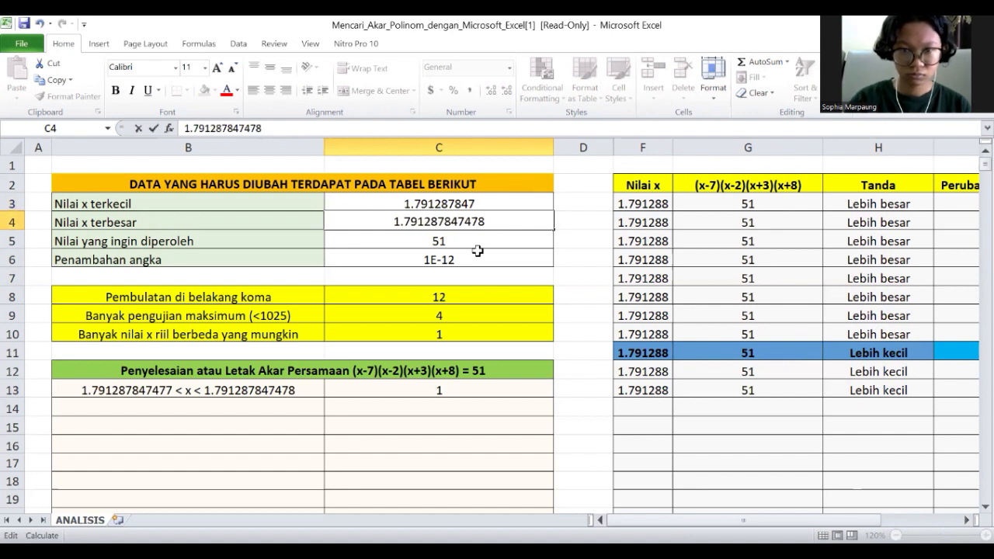
left_click(449, 260)
double_click(451, 260)
type("0.0000000000001")
key("Return")
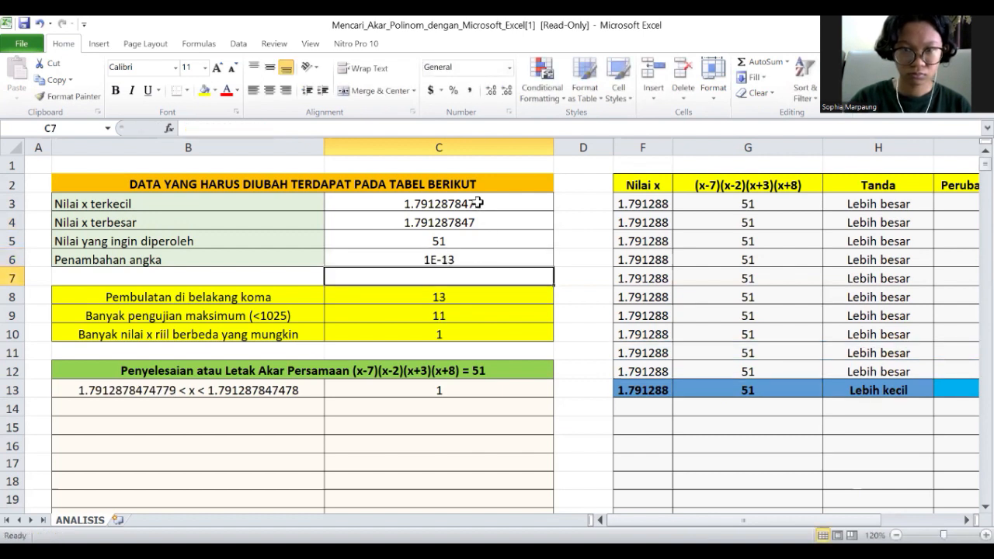
Set the smallest x value to 1.7912878474779, keep the largest at 1.791287847478, set the increment to 1E-14 and select the resulting solution
double_click(489, 202)
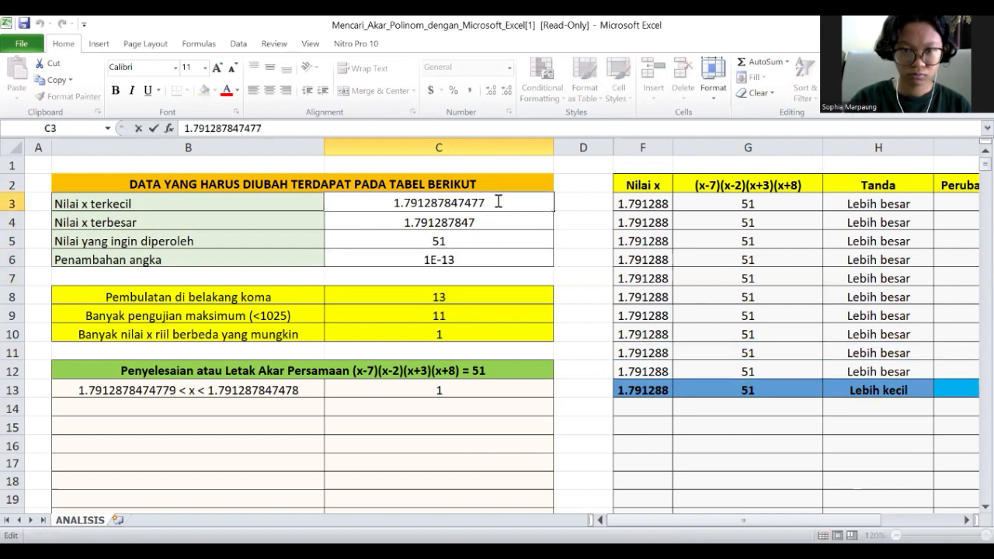
type("9")
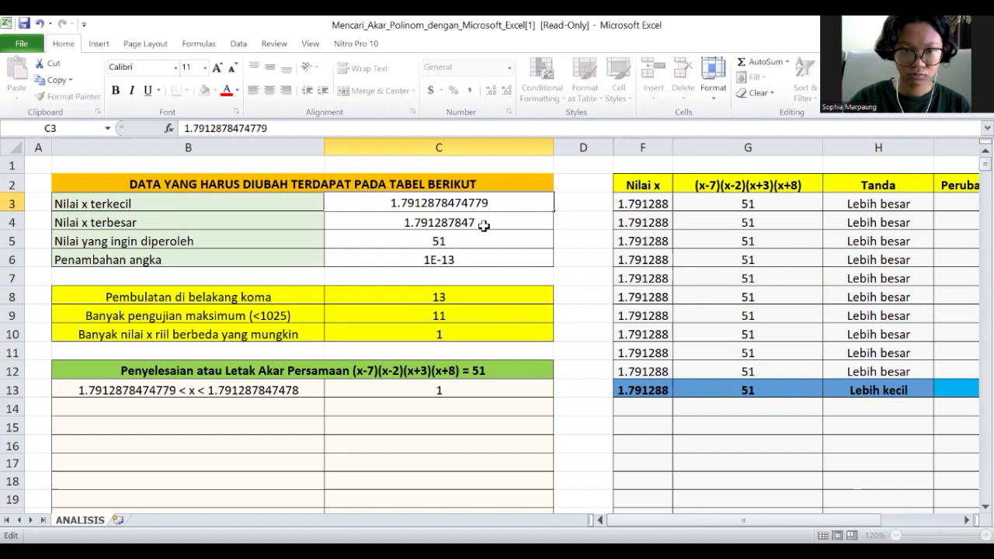
double_click(485, 225)
key("BackSpace")
type("78")
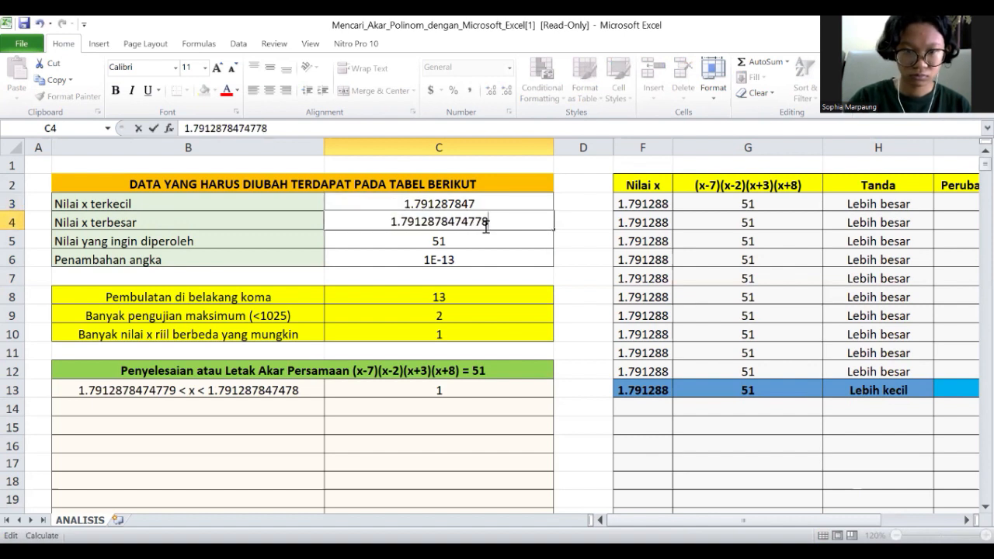
key("BackSpace")
key("BackSpace")
key("BackSpace")
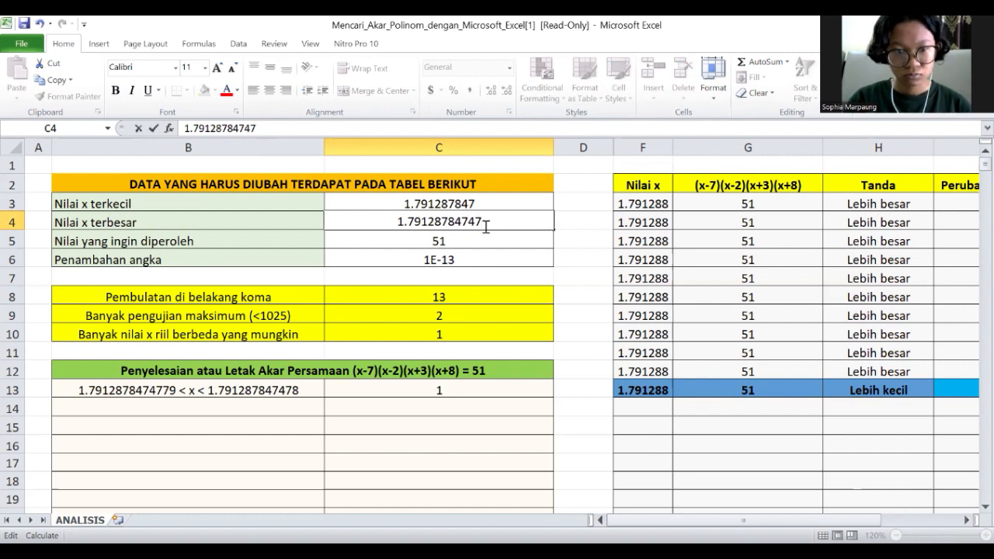
type("8")
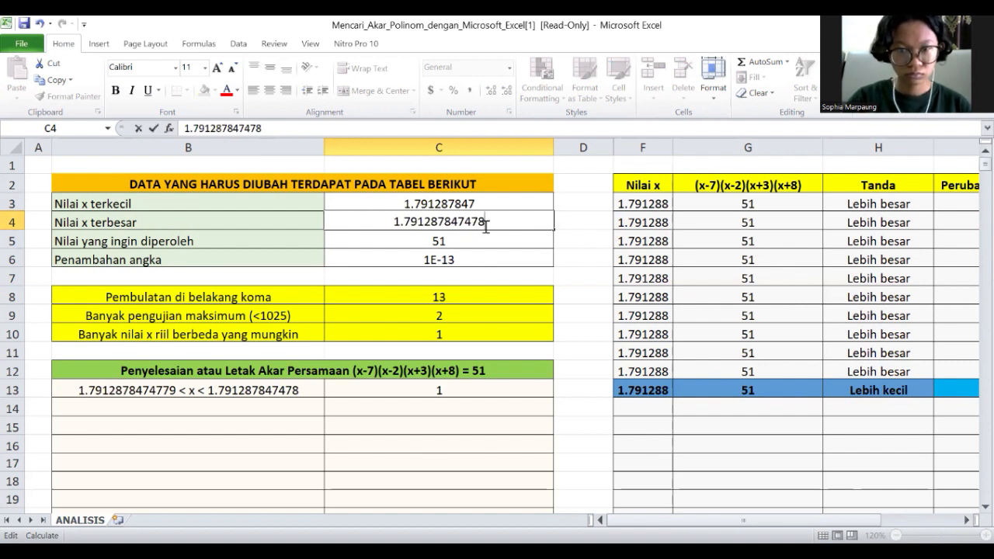
double_click(451, 258)
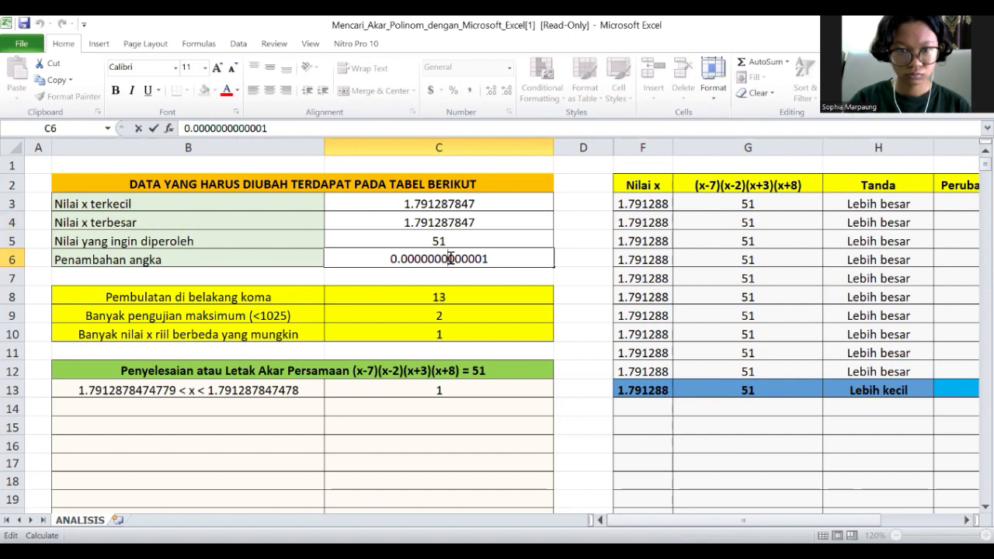
key("Return")
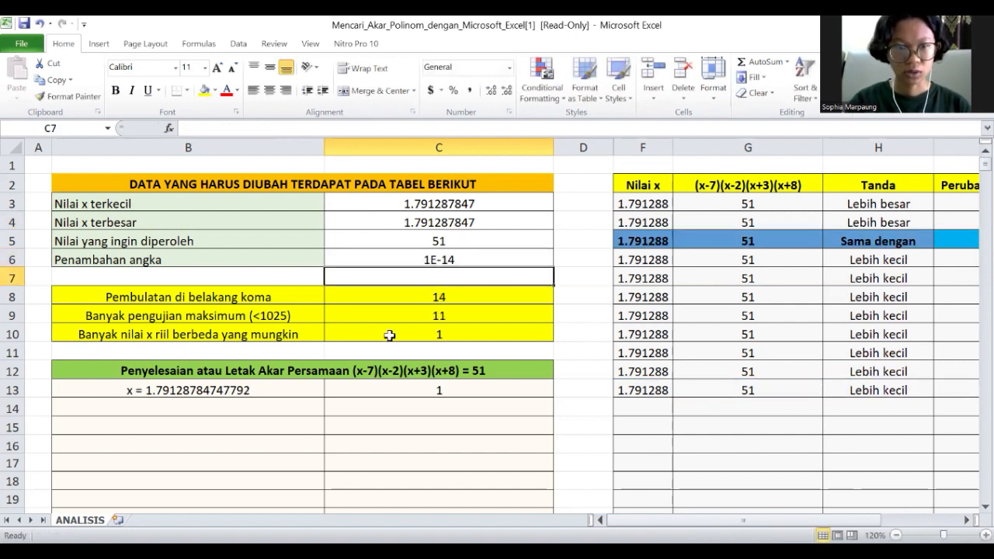
left_click(284, 390)
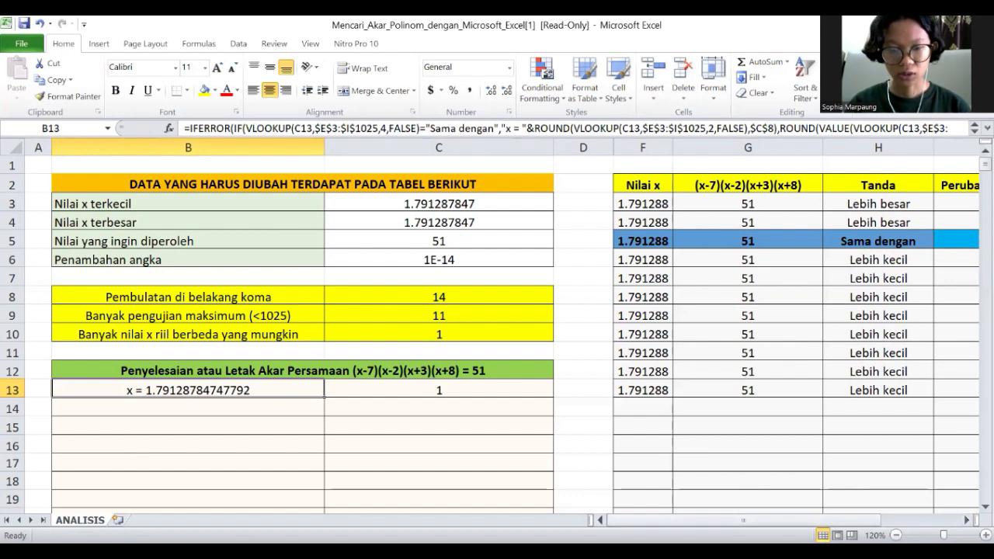
key("alt+Tab")
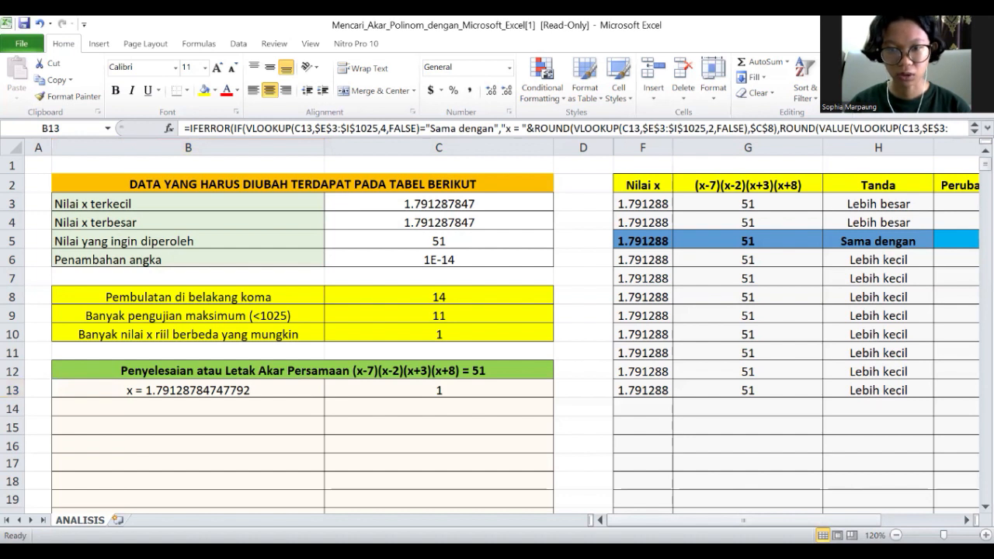
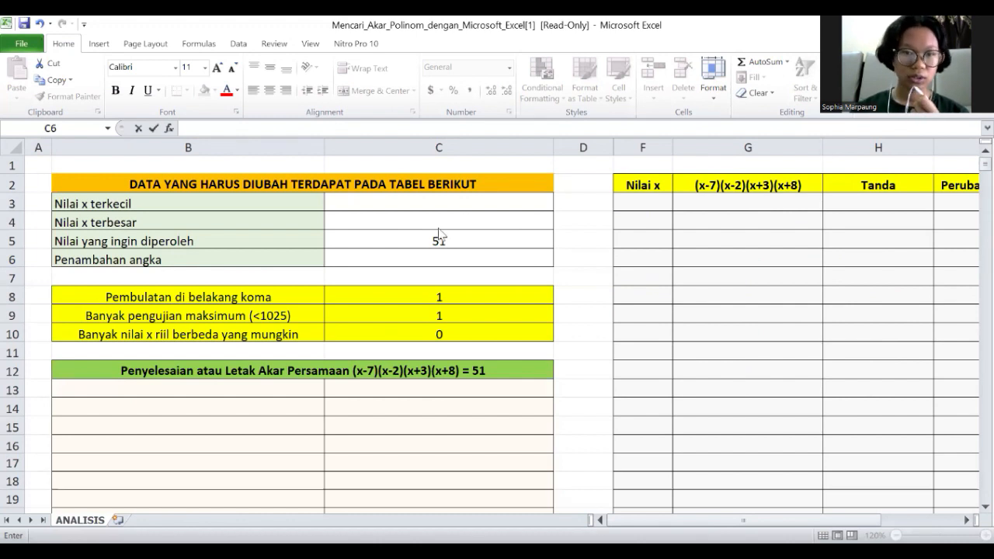
Start a new root search with a smallest x value of 7, a largest x value of 8 and an increment of 0.1
left_click(429, 200)
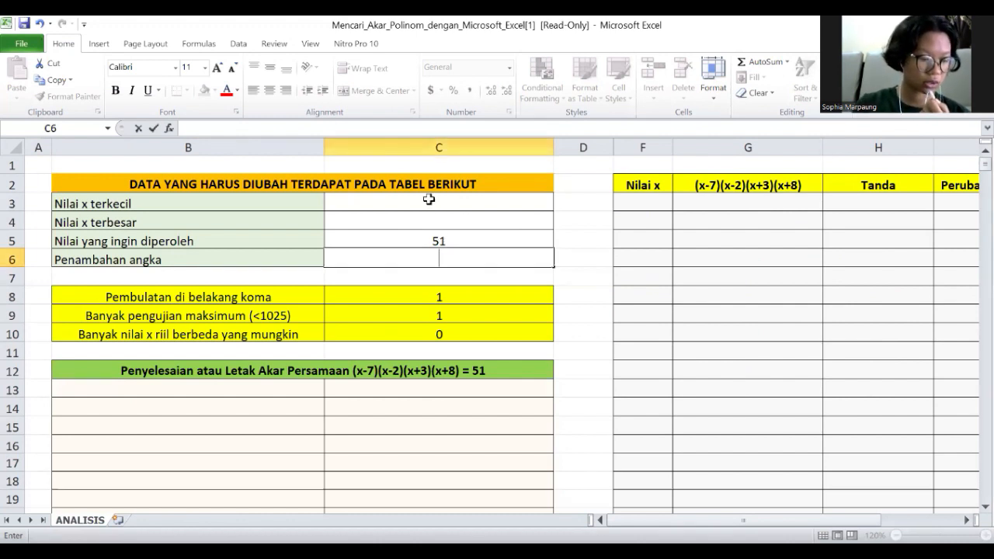
left_click(429, 199)
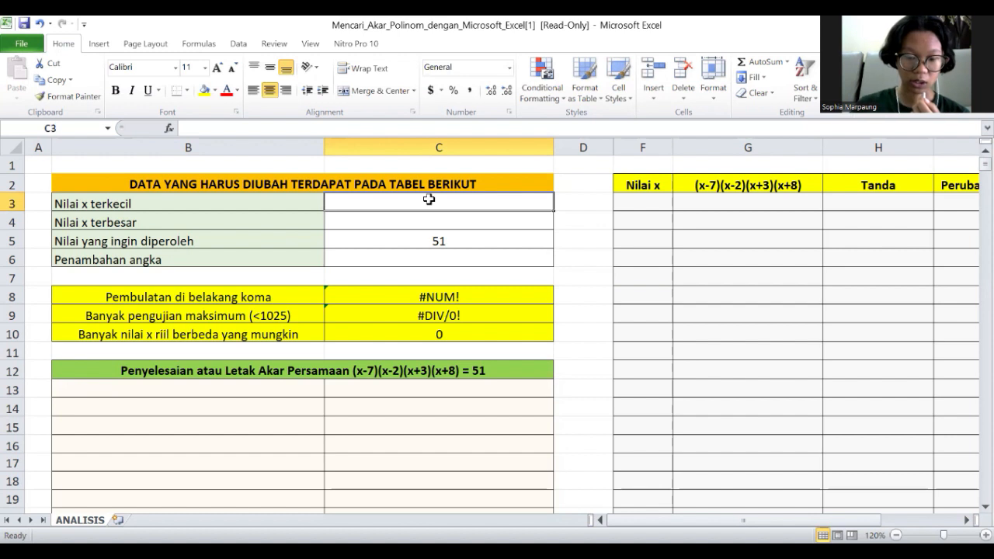
double_click(429, 199)
type("7")
left_click(430, 219)
type("8")
left_click(451, 260)
type("0.1")
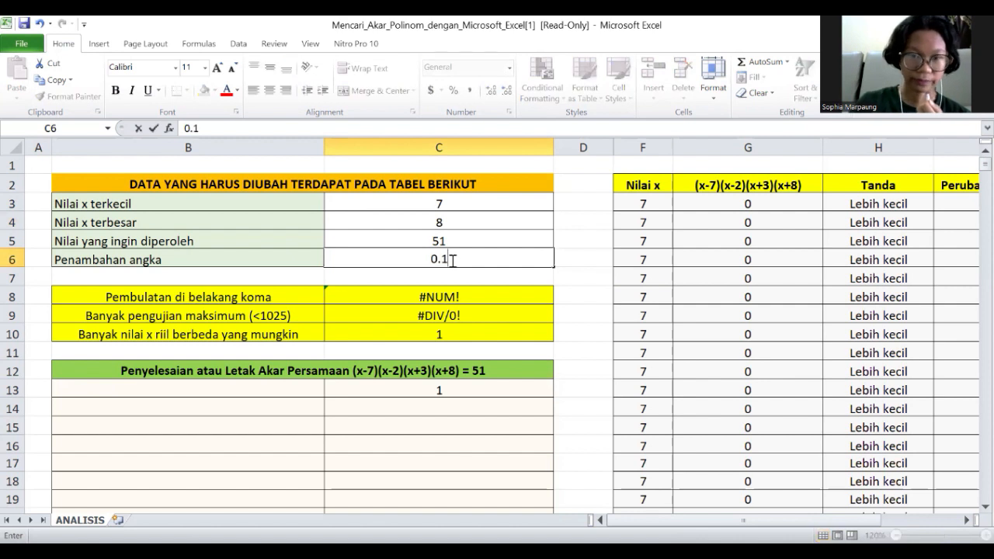
key("Return")
Set the largest x value to 7.1 and the increment to 0.01
left_click(451, 218)
key("BackSpace")
type("7.1")
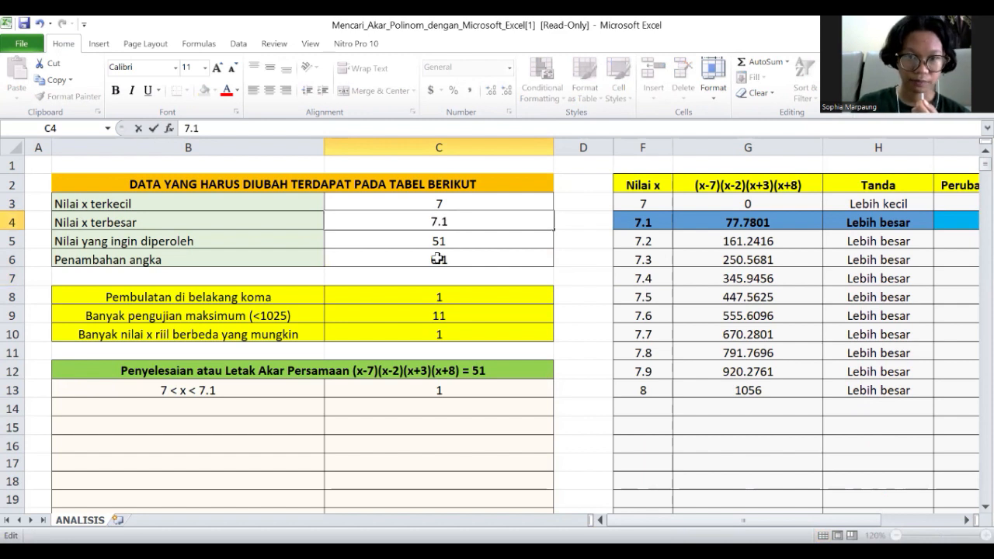
left_click(440, 259)
type("0")
key("Return")
Set the smallest x value to 7.06, the largest x value to 7.07 and the increment to 0.001
double_click(446, 205)
type(".06")
double_click(450, 223)
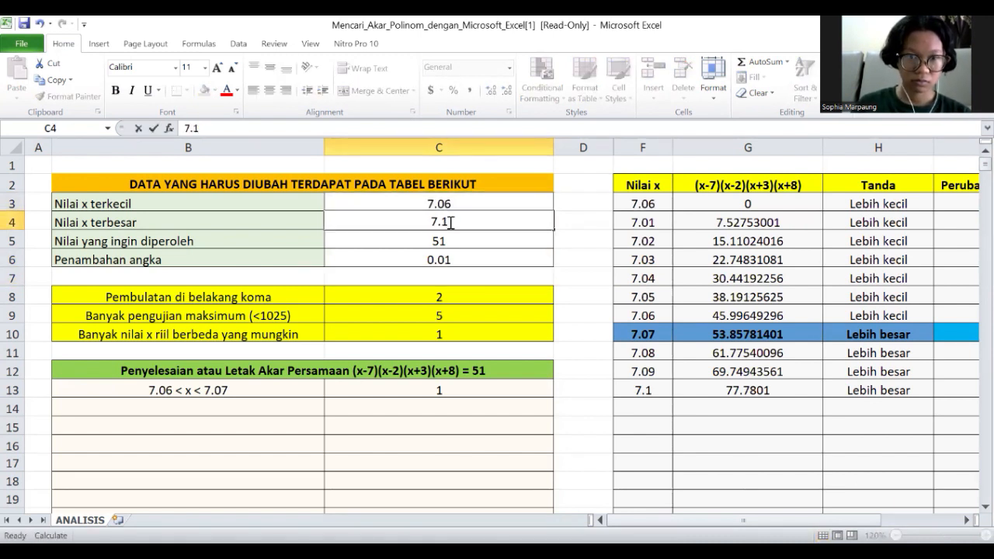
key("BackSpace")
type("07")
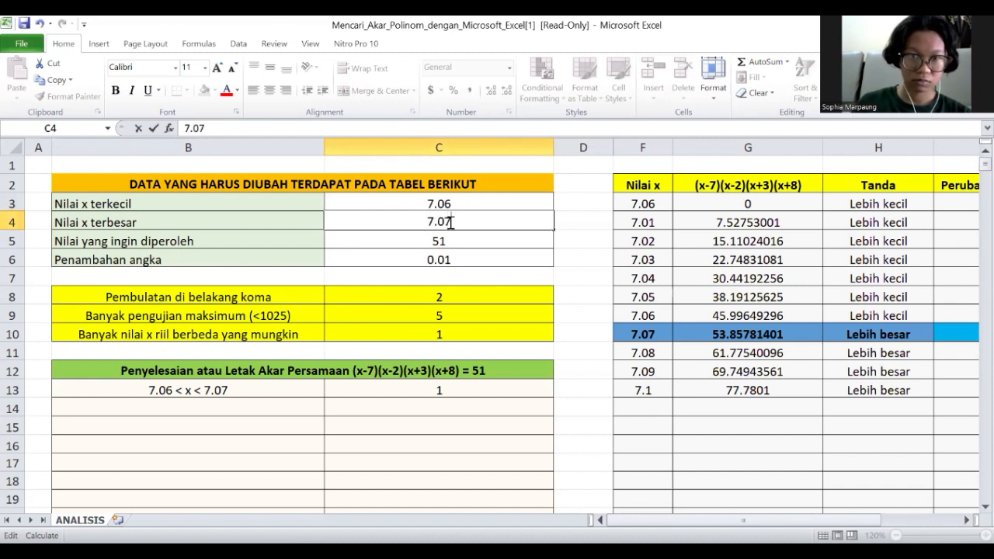
left_click(439, 261)
double_click(444, 261)
type("0")
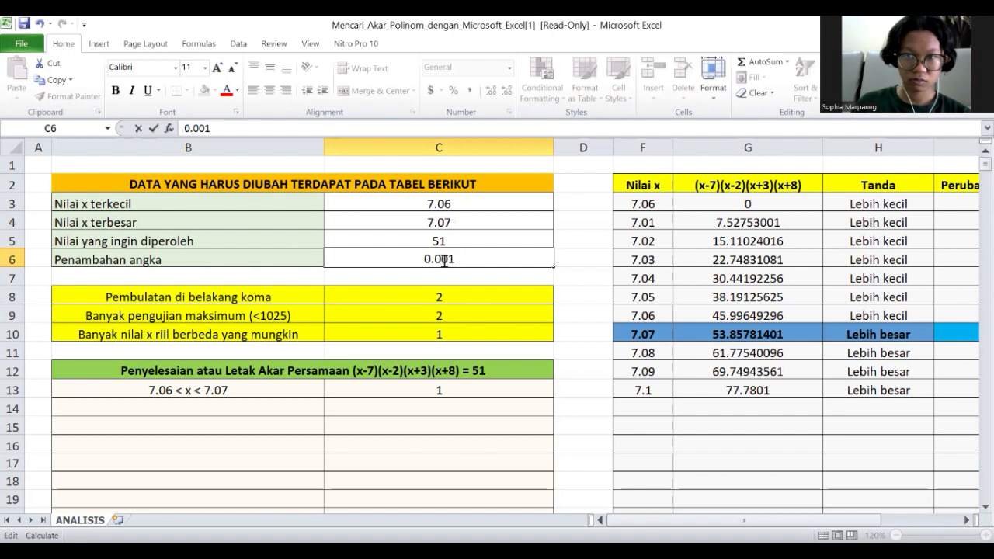
key("Return")
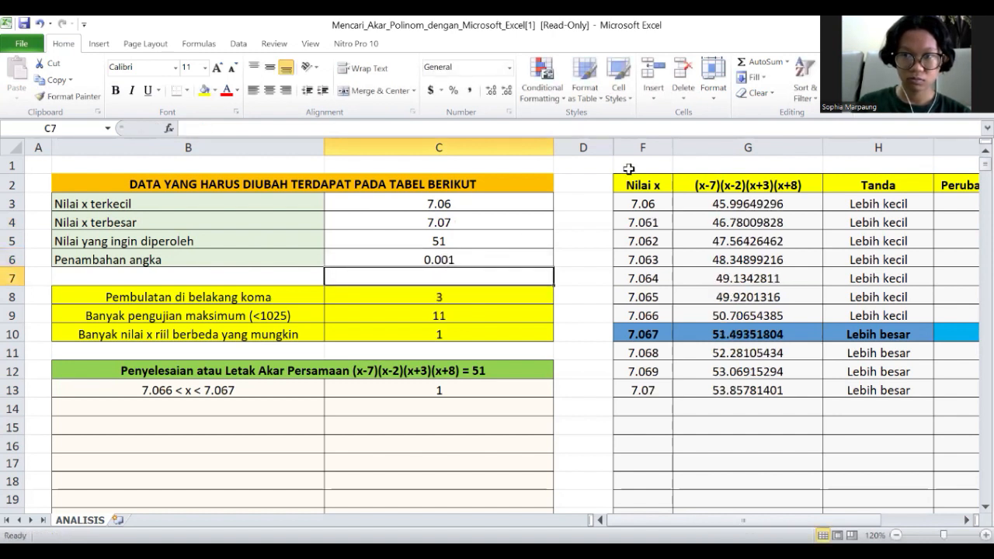
Set the smallest x value to 7.066, the largest x value to 7.067 and the increment to 0.0001
left_click(609, 200)
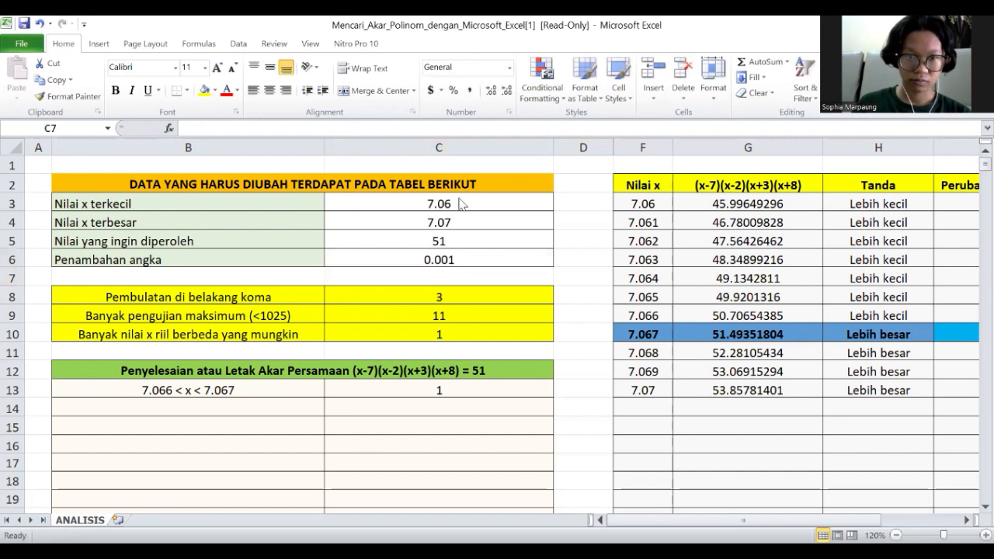
double_click(458, 202)
type("6")
key("Return")
double_click(458, 221)
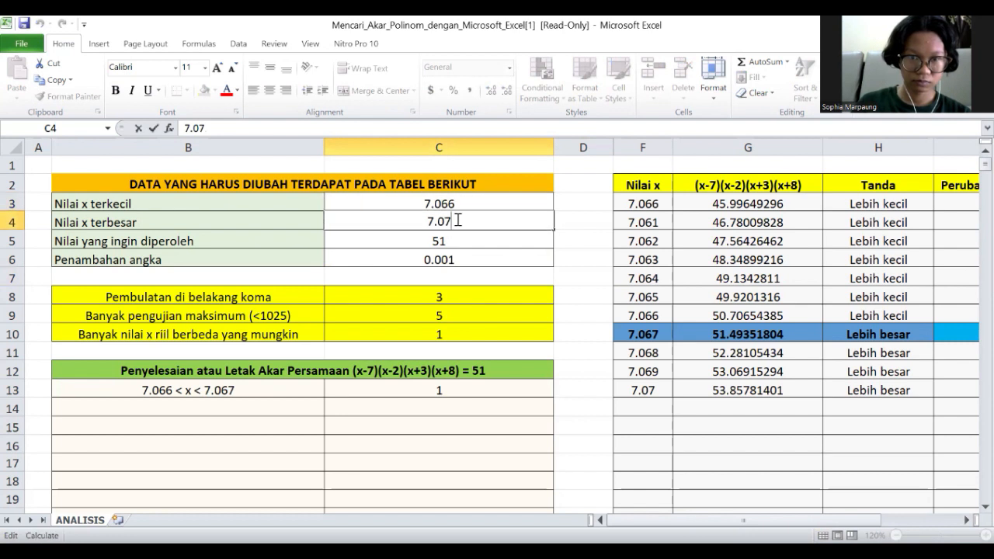
key("BackSpace")
type("67")
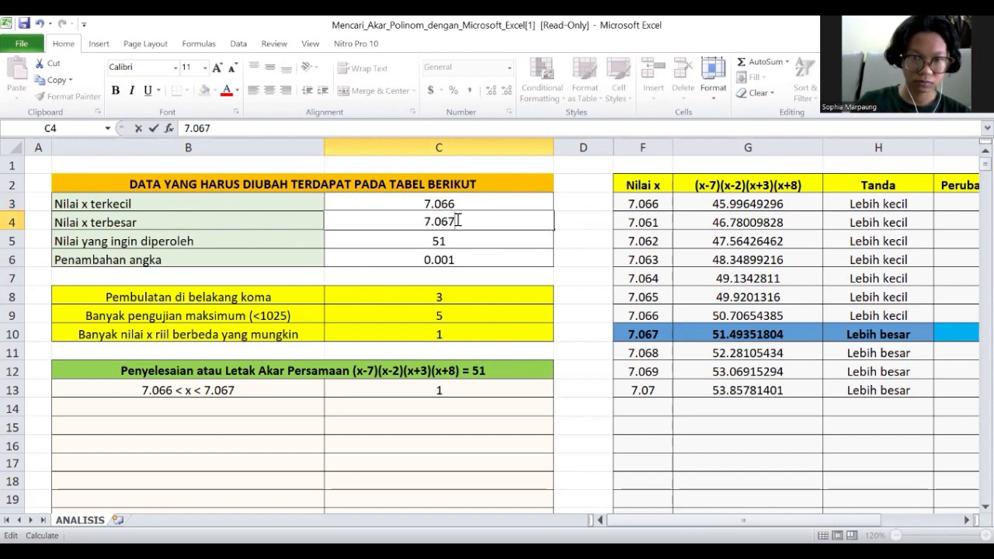
double_click(449, 260)
type("0")
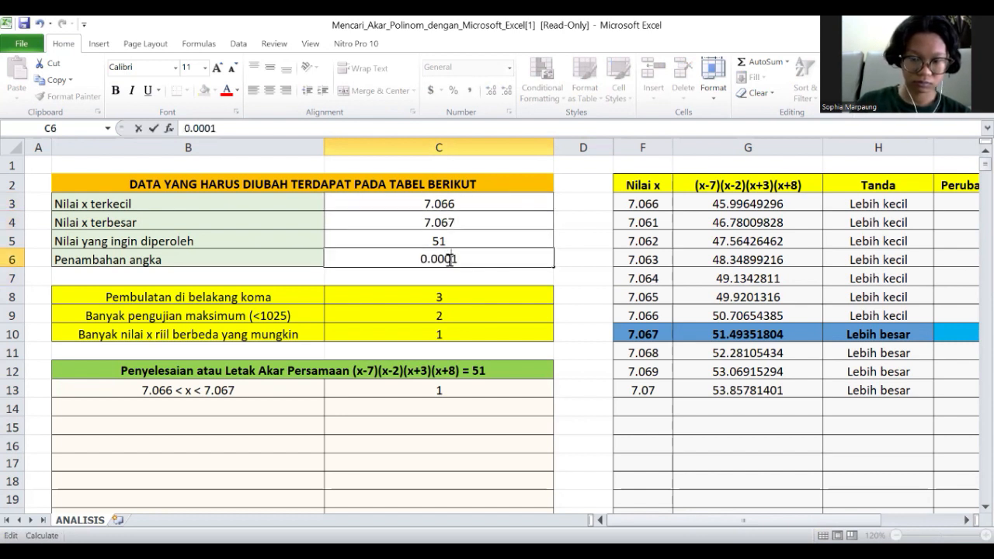
key("Return")
Set the smallest x value to 7.0663, the largest x value to 7.0664 and the increment to 0.00001
double_click(473, 204)
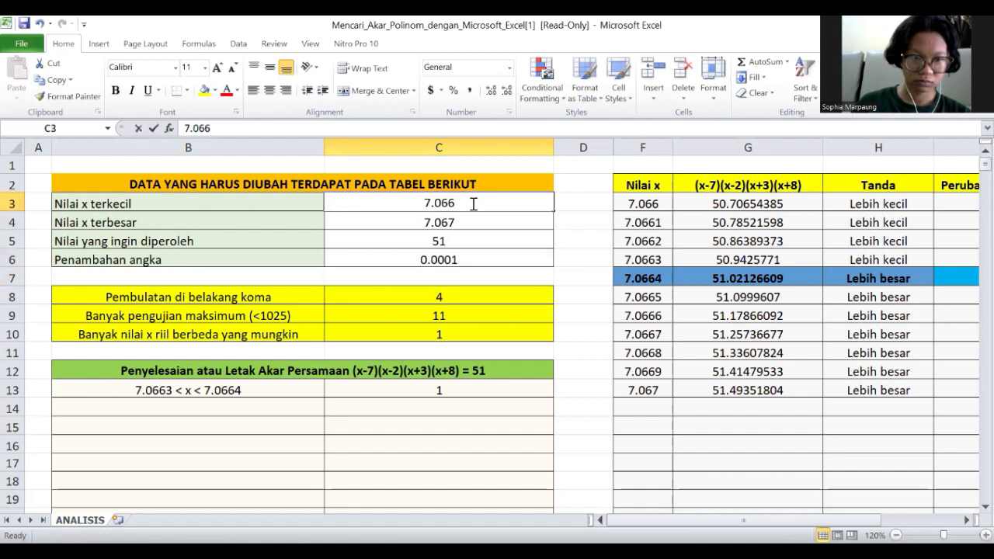
type("3")
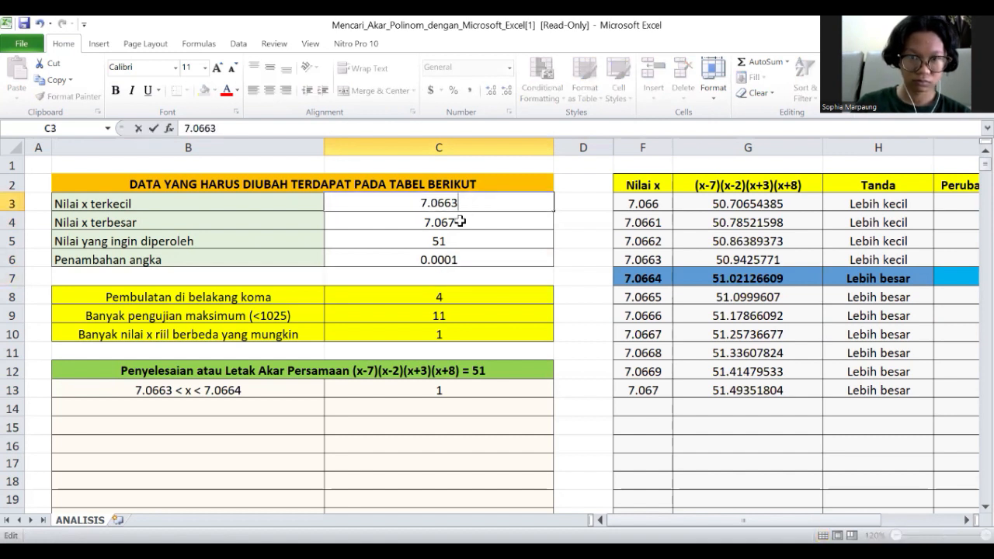
double_click(461, 222)
key("BackSpace")
type("64")
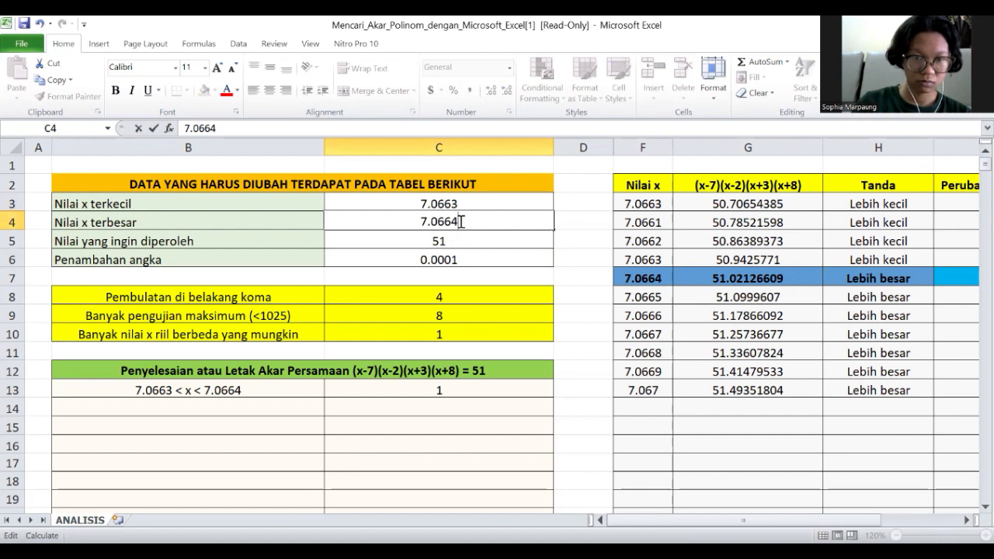
double_click(456, 261)
left_click(451, 261)
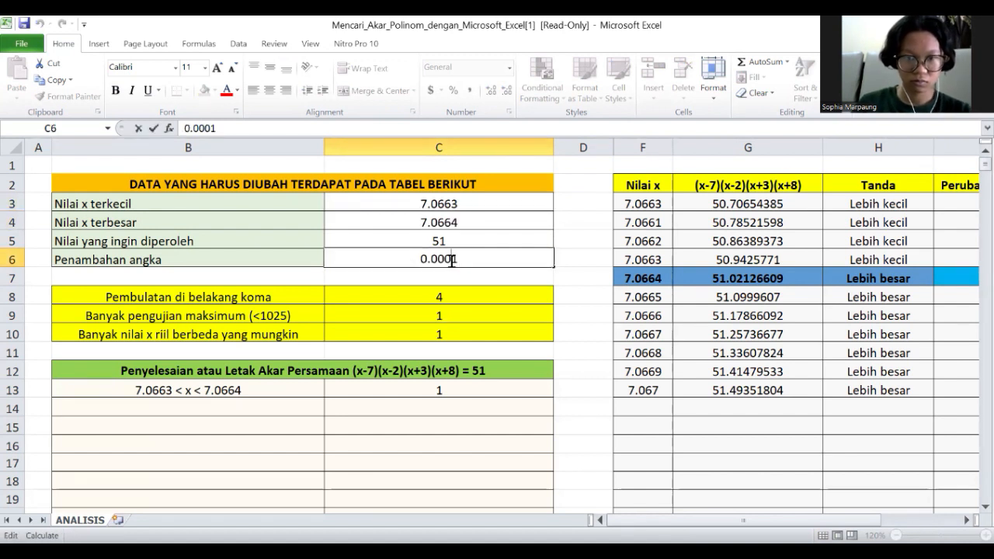
type("0")
key("Return")
Set the smallest x value to 7.06637, the largest x value to 7.06638 and the increment to 0.000001
double_click(473, 203)
type("7")
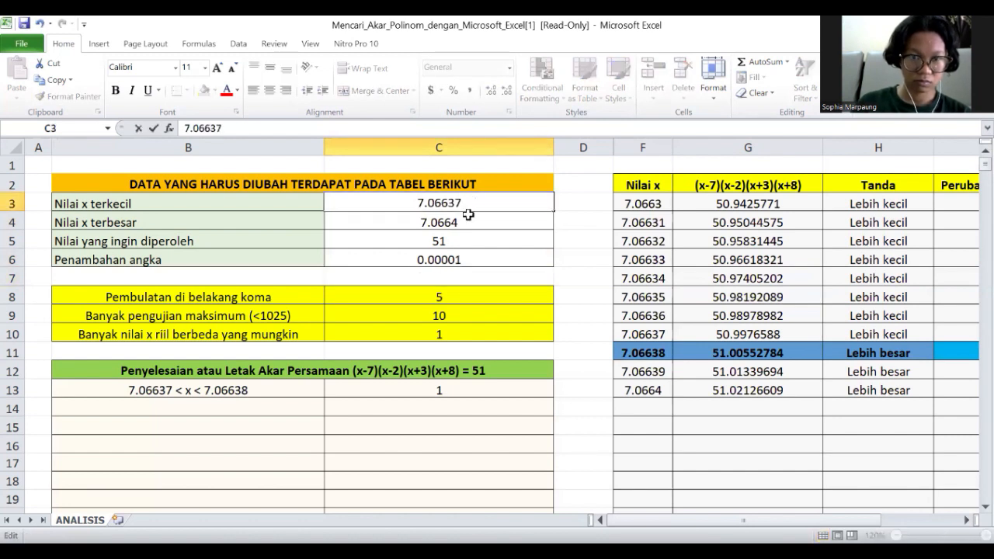
double_click(470, 221)
key("BackSpace")
type("39")
key("BackSpace")
type("8")
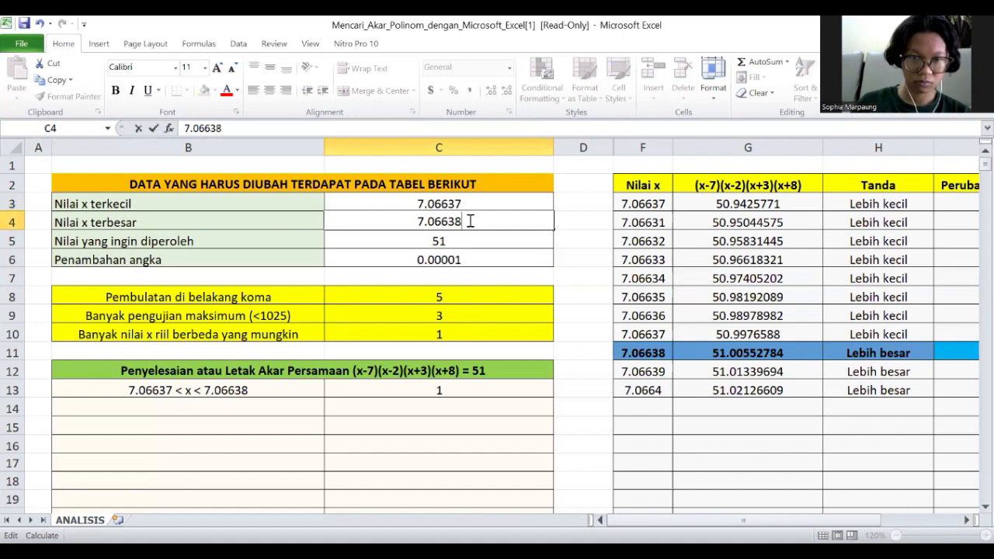
double_click(458, 260)
type("0")
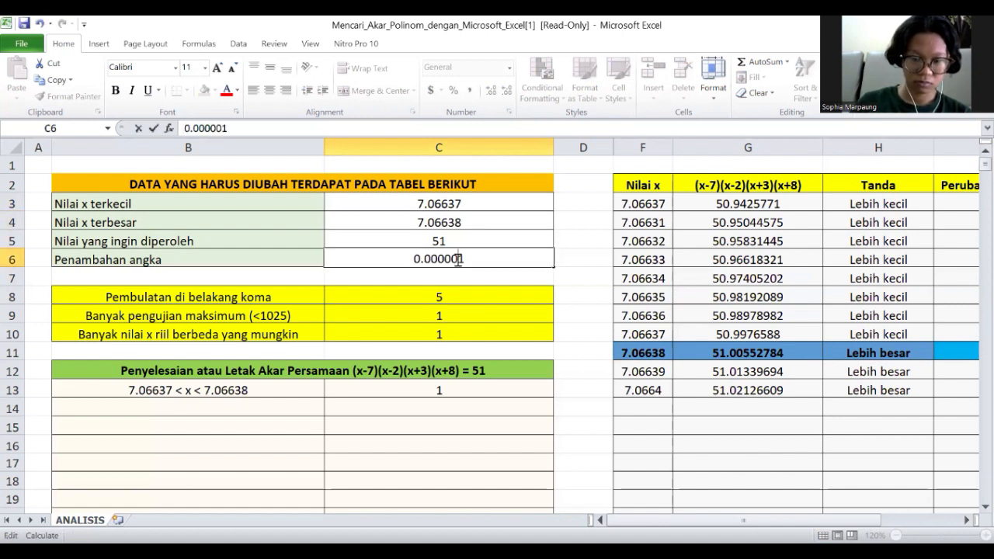
key("Return")
Set the smallest x value to 7.066372, the largest x value to 7.066373 and the increment to 0.0000001
double_click(473, 201)
type("2")
double_click(468, 222)
key("BackSpace")
type("73")
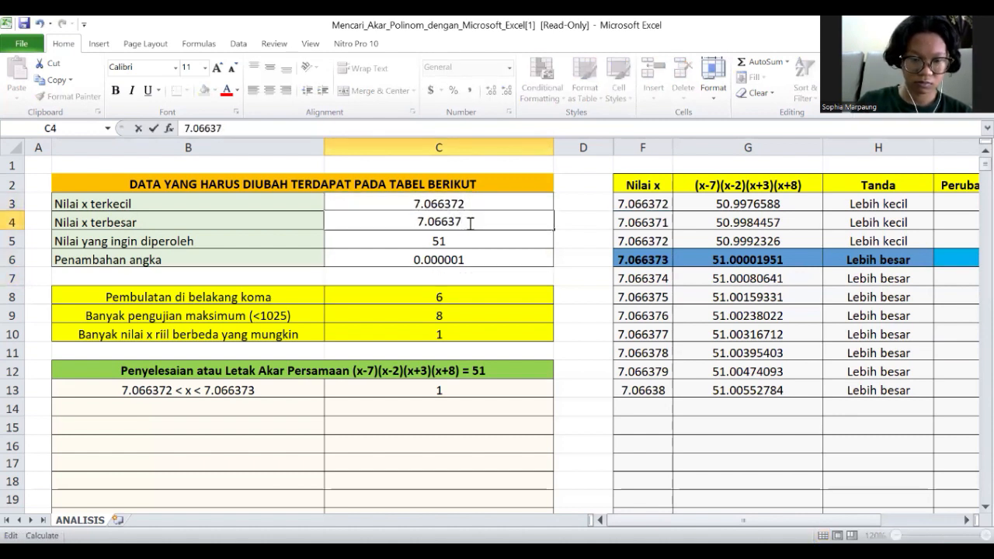
double_click(458, 257)
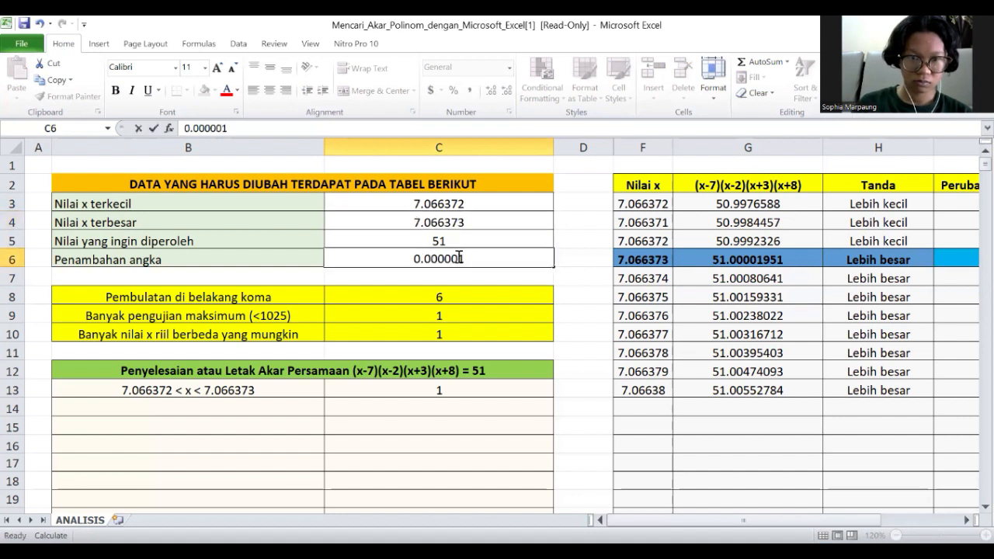
type("0")
key("Return")
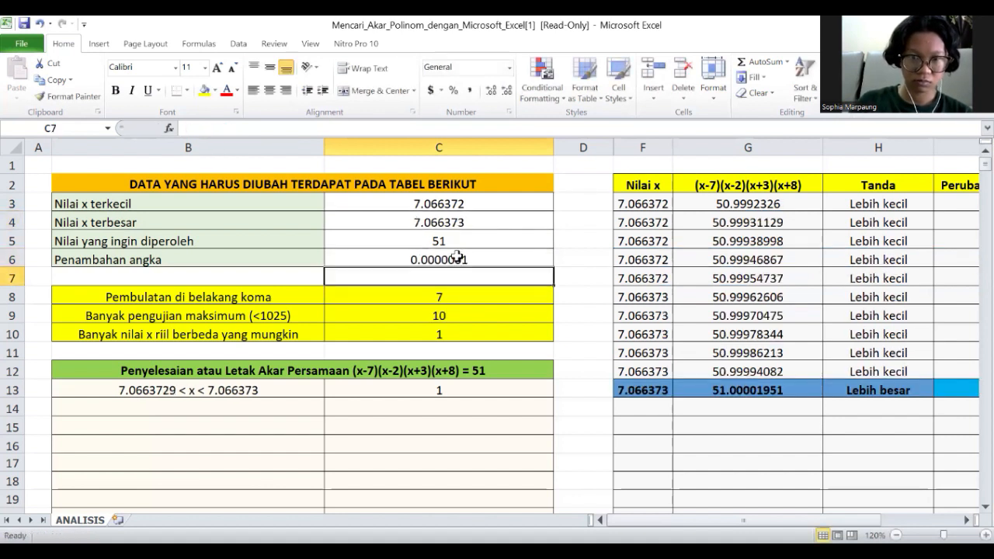
Set the smallest x value to 7.0663729 and the increment to 0.00000001
double_click(473, 204)
type("9")
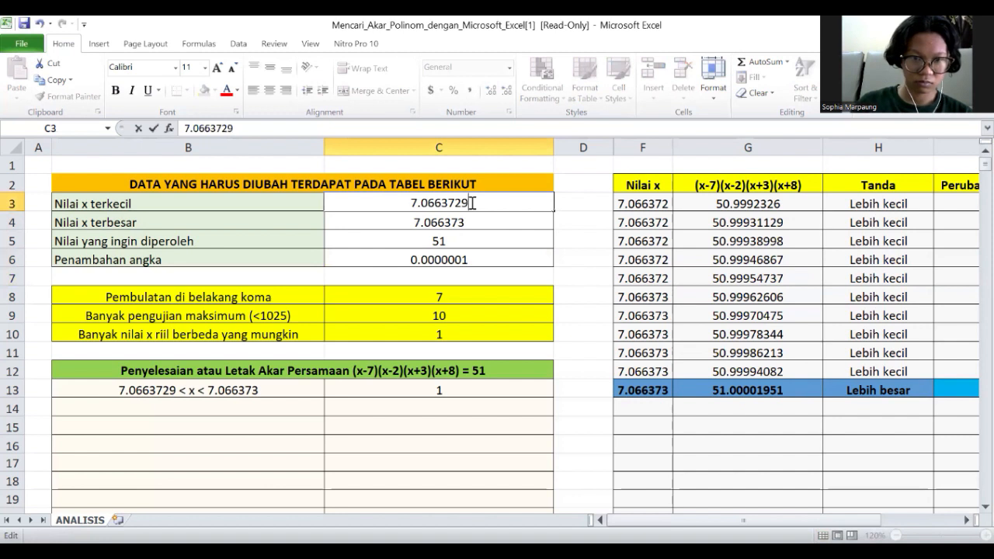
double_click(462, 263)
type("0")
key("Return")
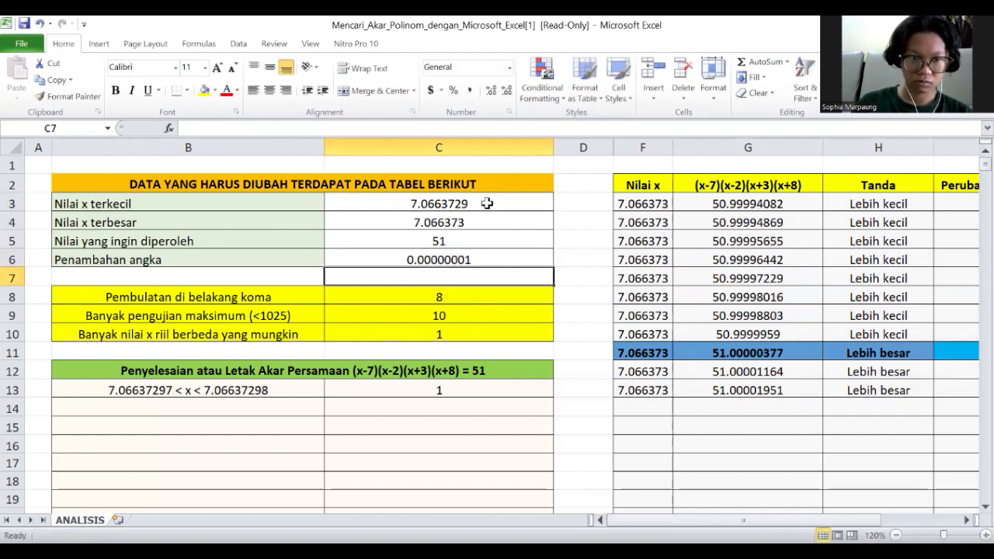
Set the smallest x value to 7.06637297, the largest x value to 7.06637298 and the increment to 0.000000001
double_click(489, 203)
type("7")
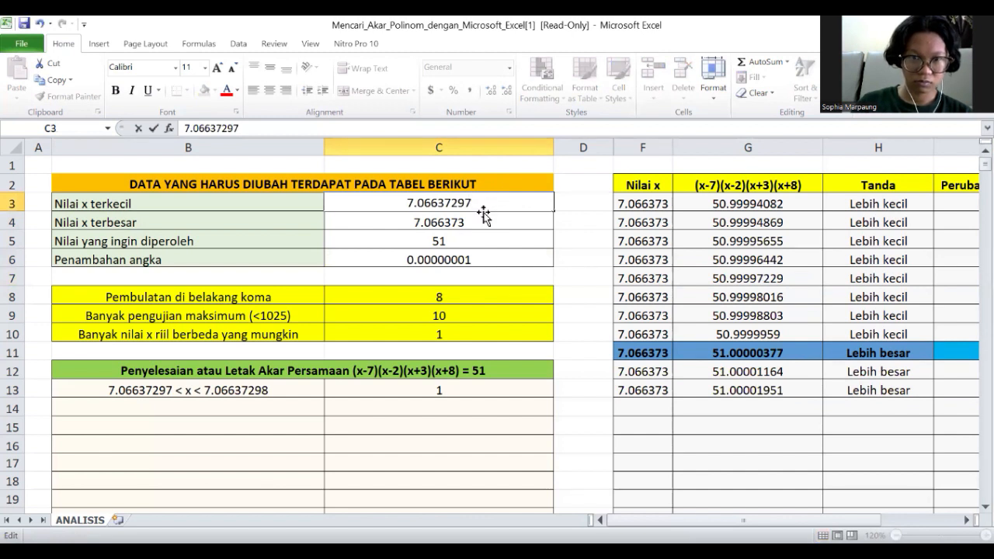
double_click(483, 220)
key("BackSpace")
type("298")
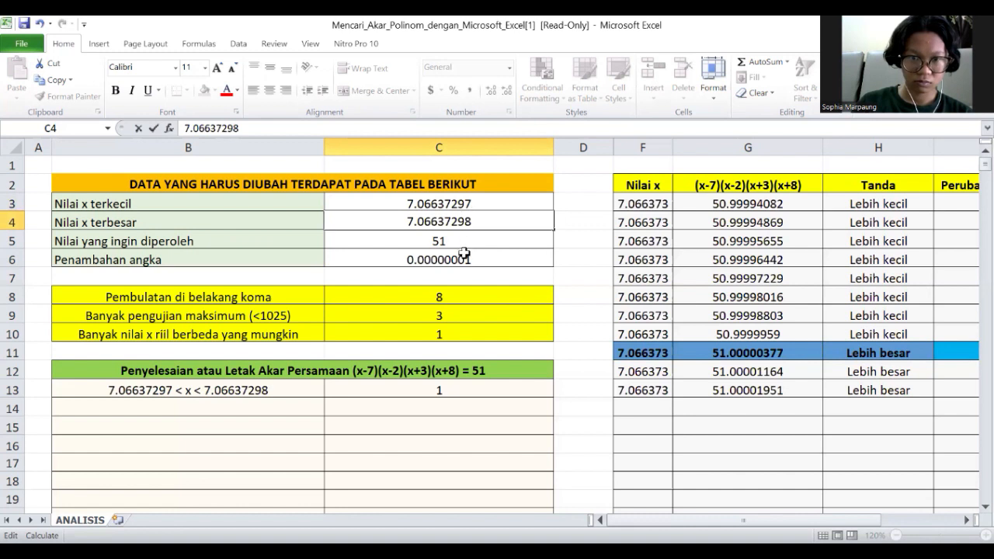
double_click(465, 259)
type("0")
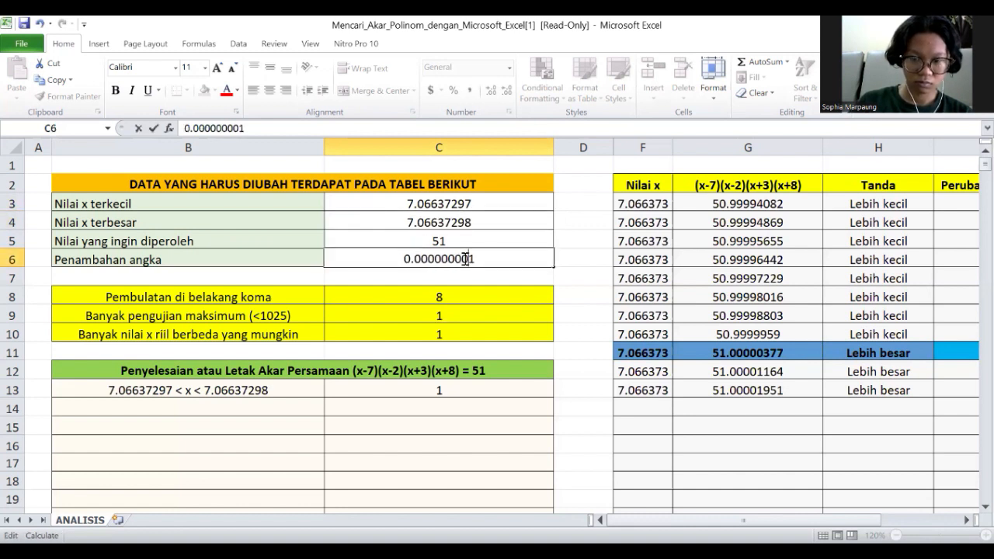
key("Return")
Set the smallest x value to 7.066372975, the largest x value to 7.066372976 and the increment to 0.0000000001
double_click(481, 204)
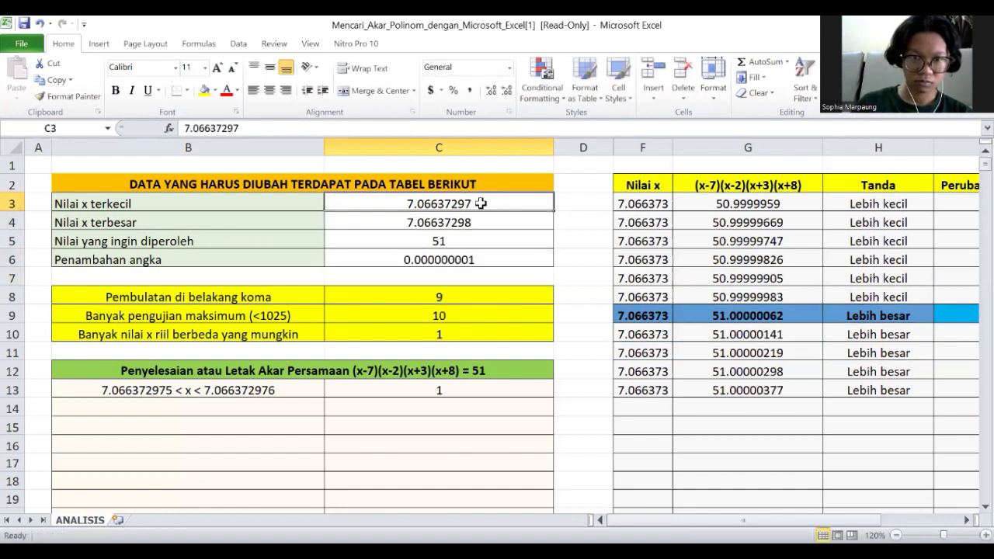
type("5")
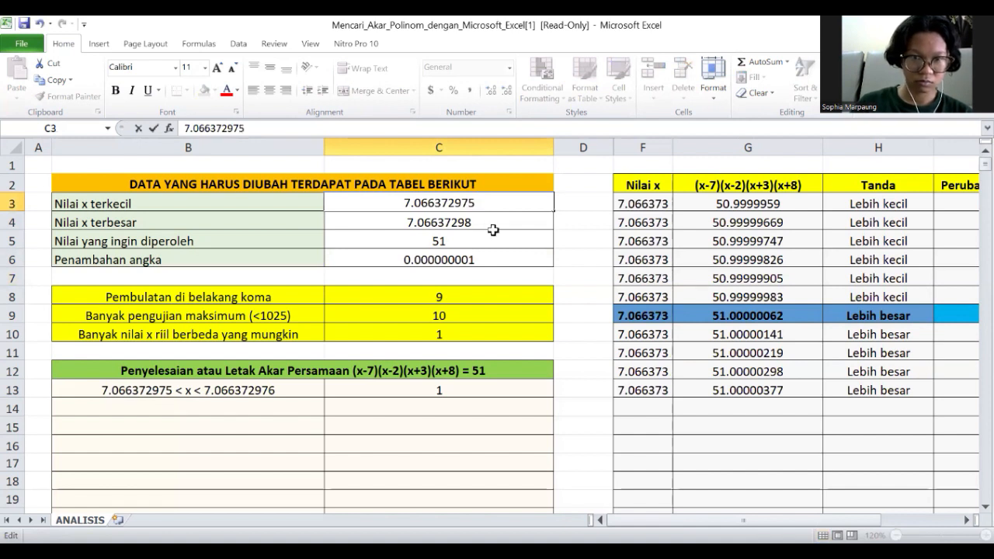
left_click(485, 222)
double_click(485, 222)
key("BackSpace")
type("76")
left_click(468, 258)
double_click(469, 258)
type("0")
key("Return")
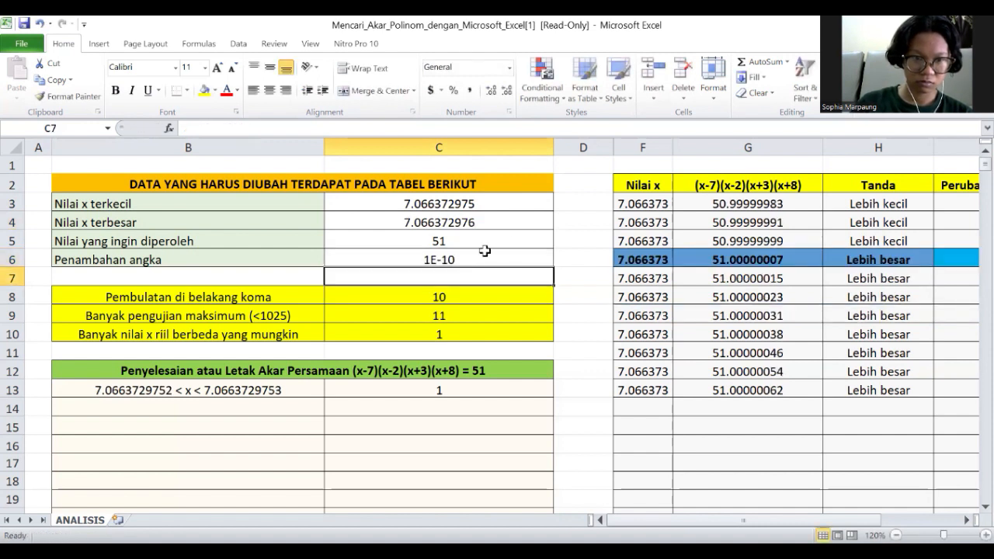
Set the smallest x value to 7.0663729752, the largest x value to 7.0663729753 and the increment to 0.00000000001
left_click(491, 207)
double_click(491, 207)
type("2")
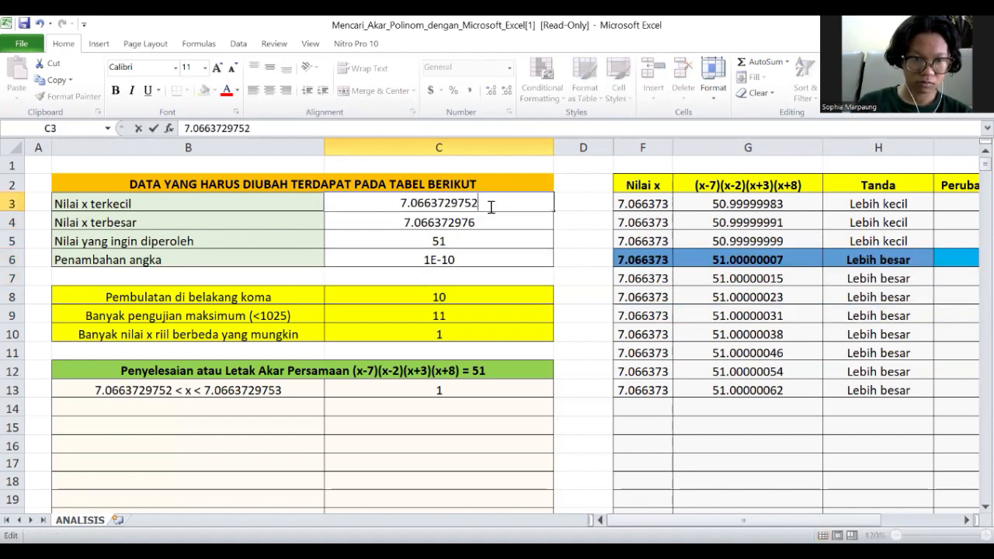
double_click(488, 224)
key("BackSpace")
type("53")
left_click(451, 259)
key("Return")
double_click(450, 263)
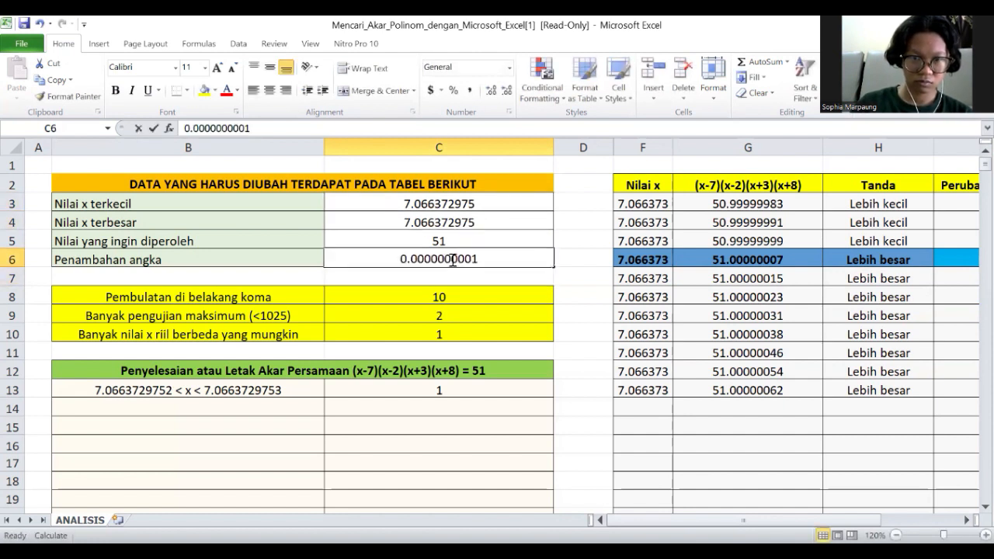
type("0")
key("Return")
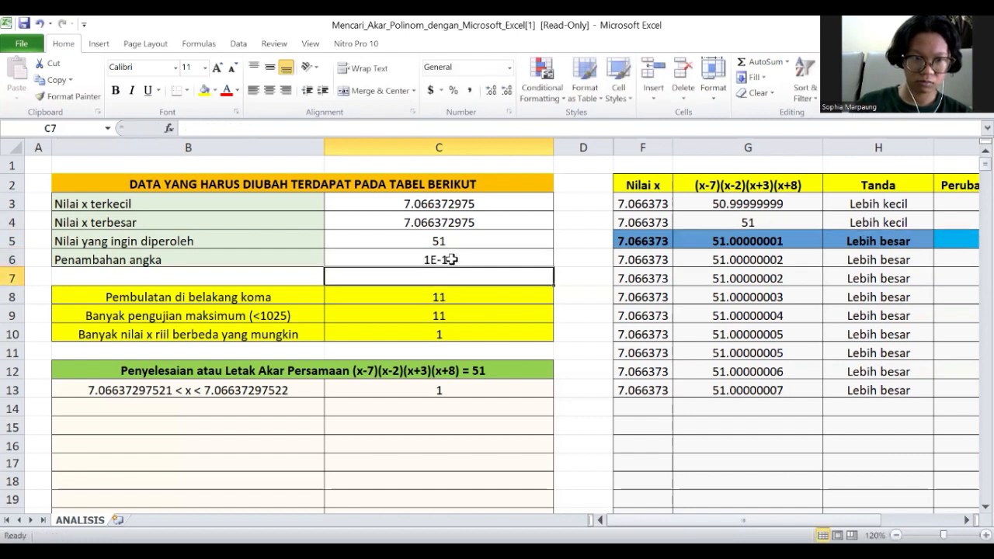
Set the smallest x value to 7.06637297521, the largest x value to 7.06637297522 and the increment to 0.000000000001
double_click(485, 205)
type("1")
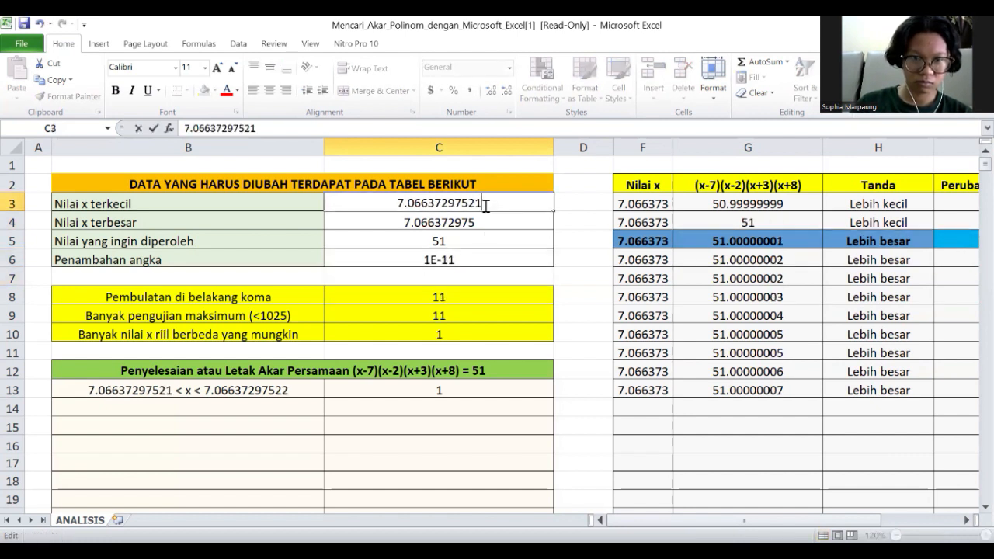
double_click(485, 223)
key("BackSpace")
type("22")
left_click(453, 259)
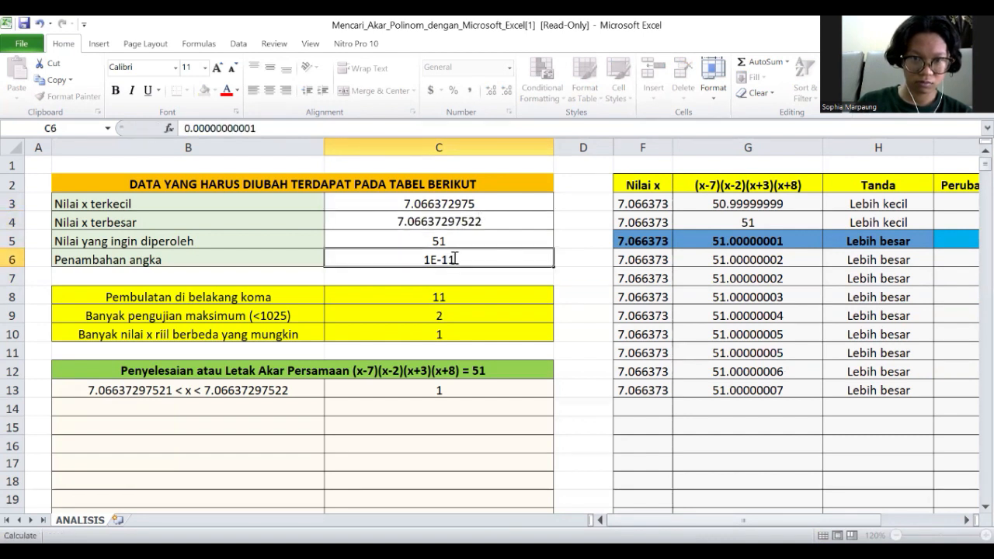
double_click(454, 259)
type("0")
key("Return")
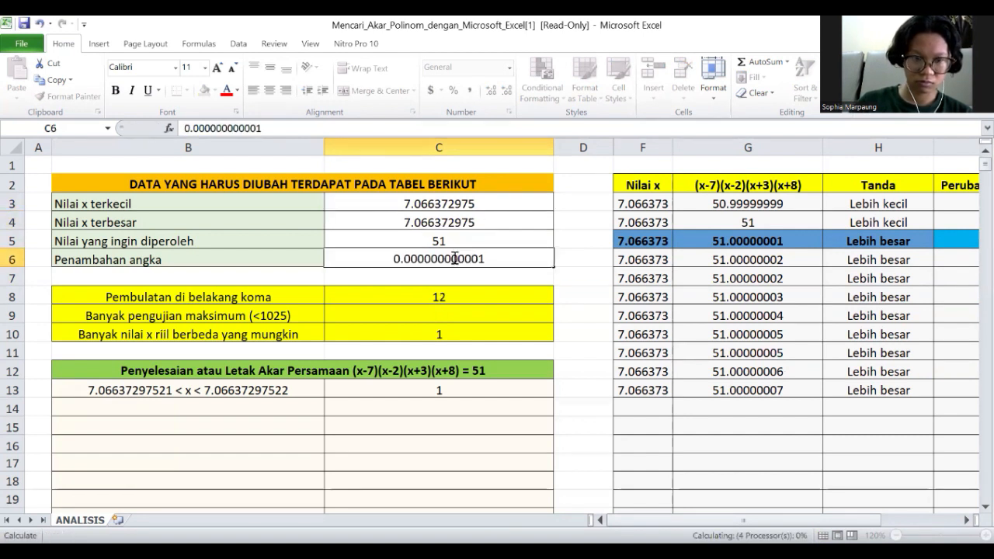
Set the largest x value to 7.066372975211 and the increment to 0.0000000000001
double_click(484, 204)
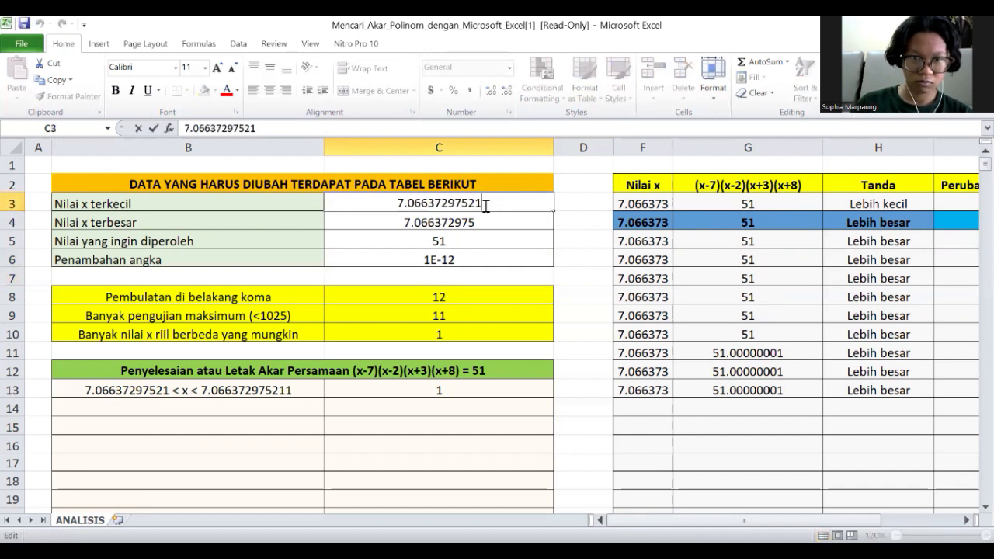
left_click(480, 219)
double_click(481, 220)
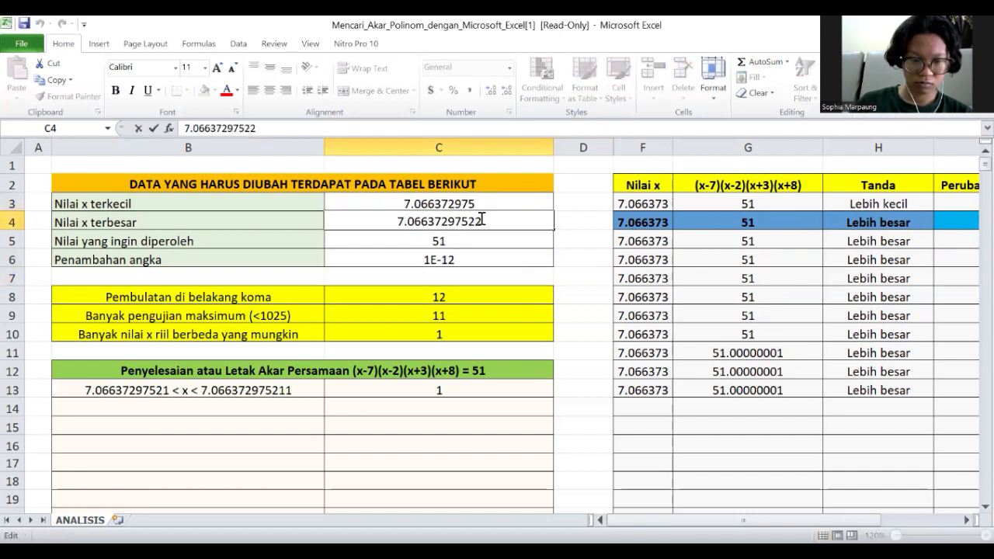
key("BackSpace")
type("11")
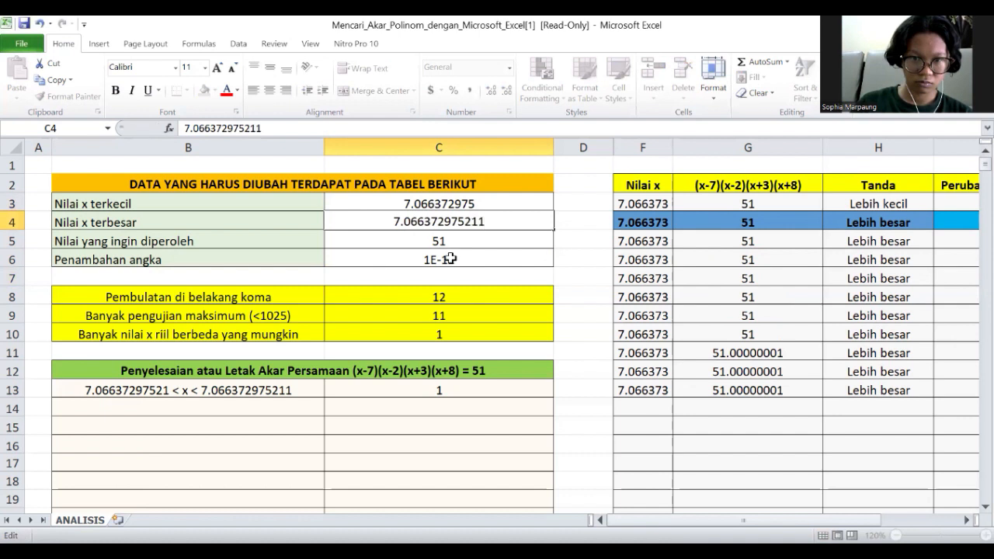
double_click(452, 259)
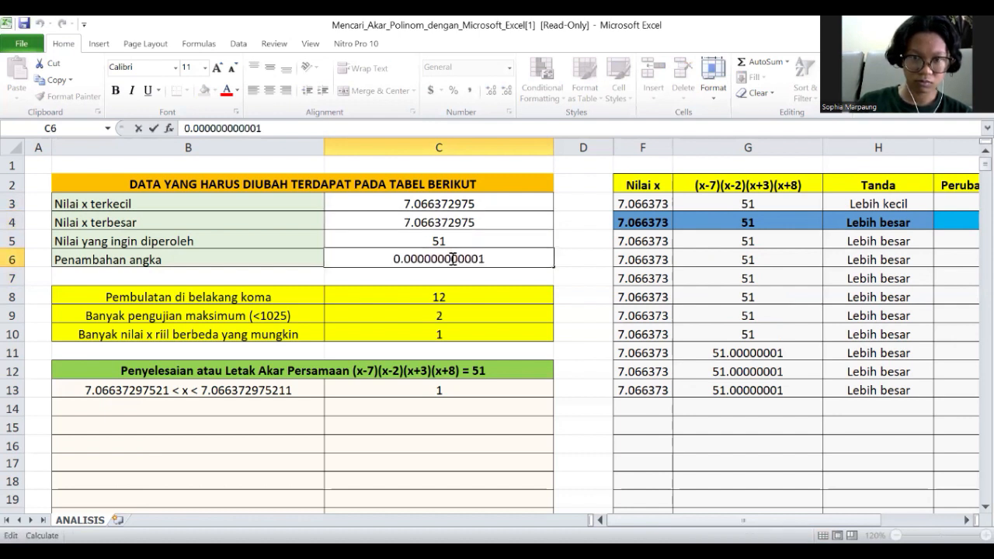
type("0")
key("Return")
Set the smallest x value to 7.0663729752107, the largest x value to 7.0663729752108 and the increment to 0.00000000000001
double_click(498, 201)
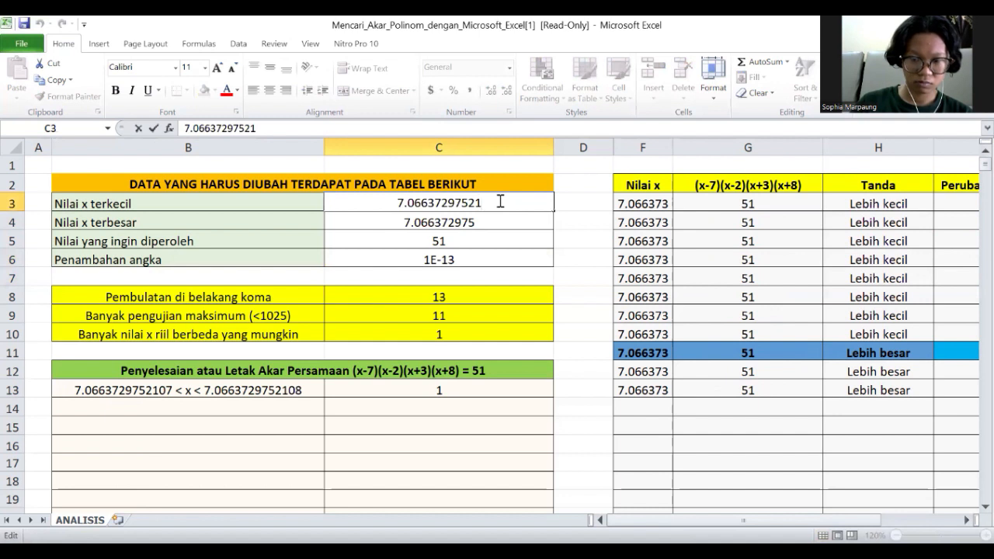
type("07")
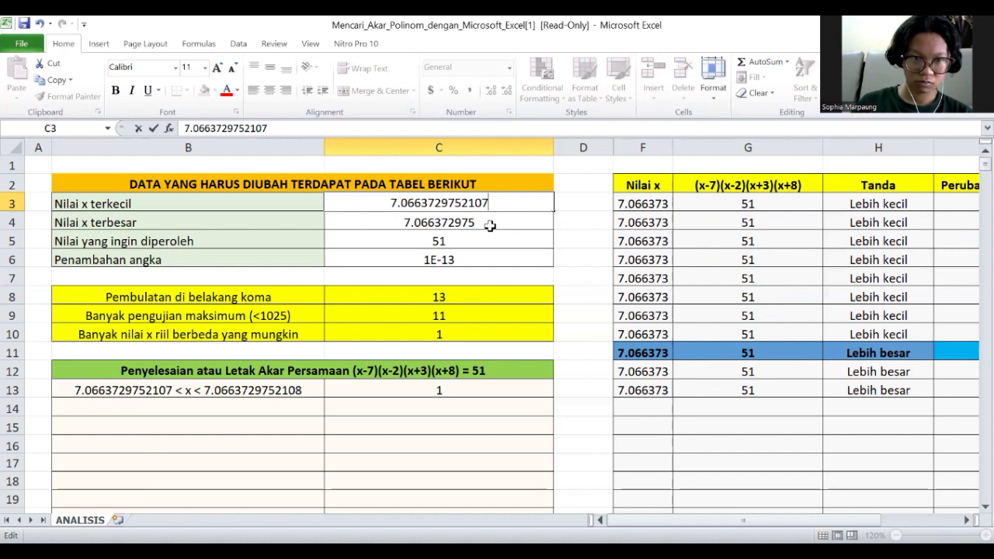
double_click(490, 223)
type("08")
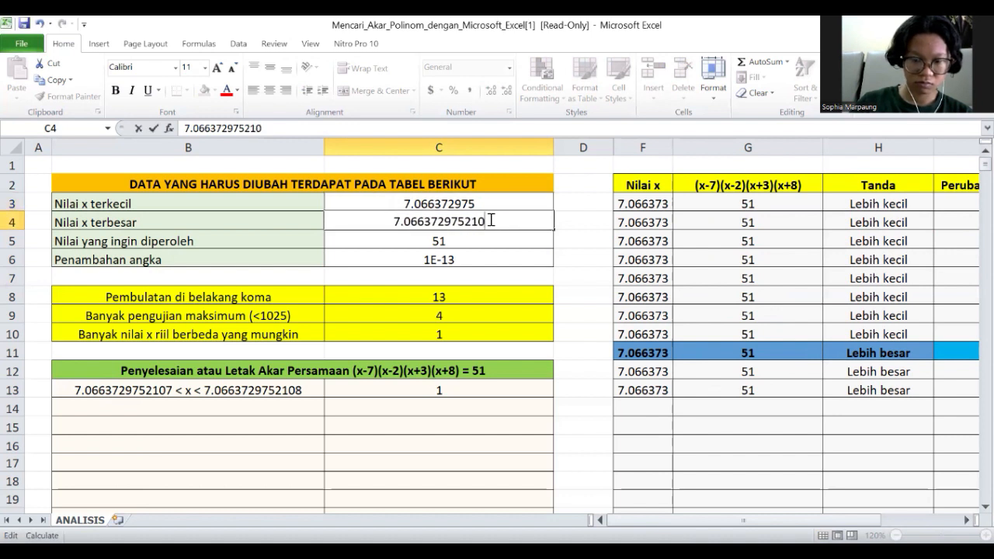
left_click(453, 258)
double_click(453, 258)
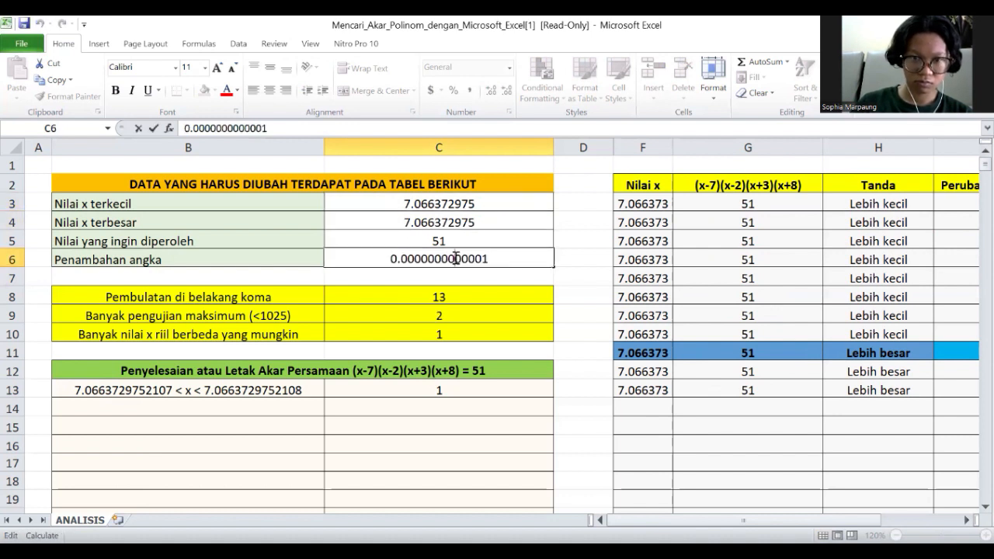
type("0")
key("Return")
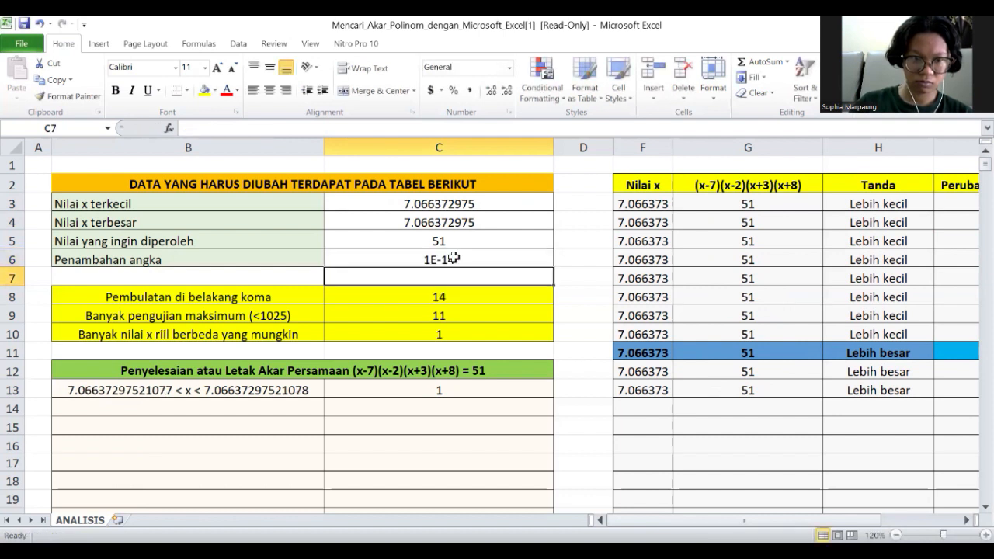
Set the smallest x value to 7.06637297521077, the largest x value to 7.06637297521078 and the increment to 0.000000000000001
double_click(500, 203)
type("77")
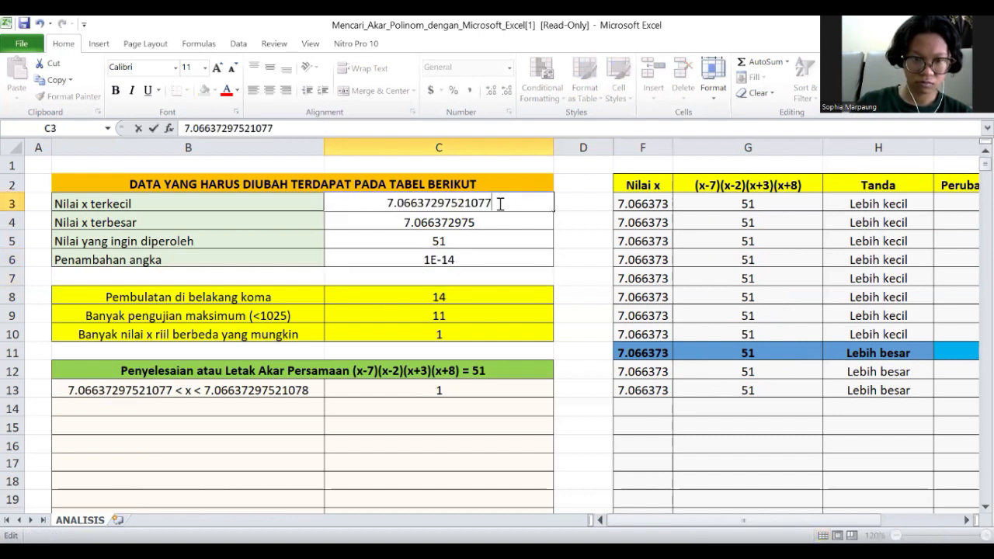
left_click(500, 222)
double_click(499, 221)
key("BackSpace")
type("78")
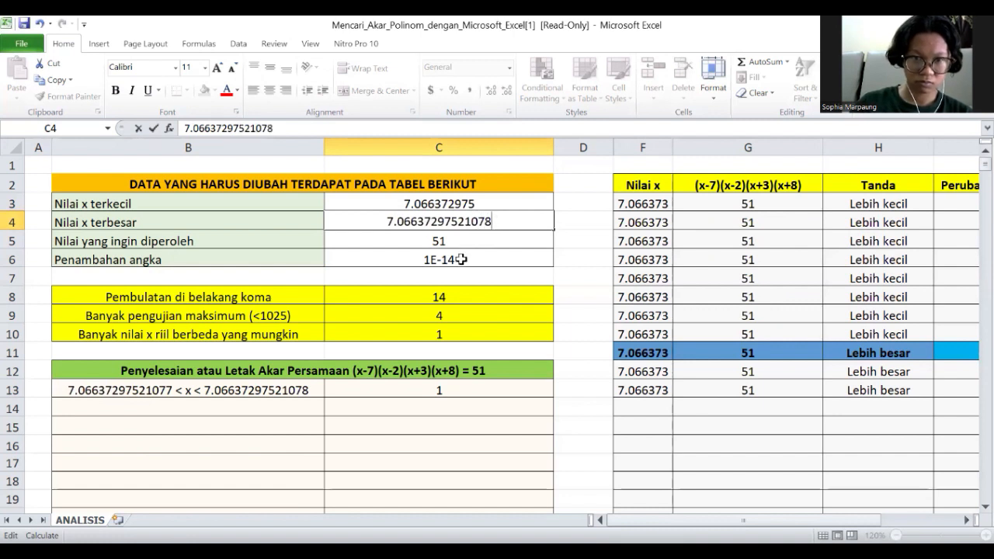
double_click(463, 261)
type("0")
key("Return")
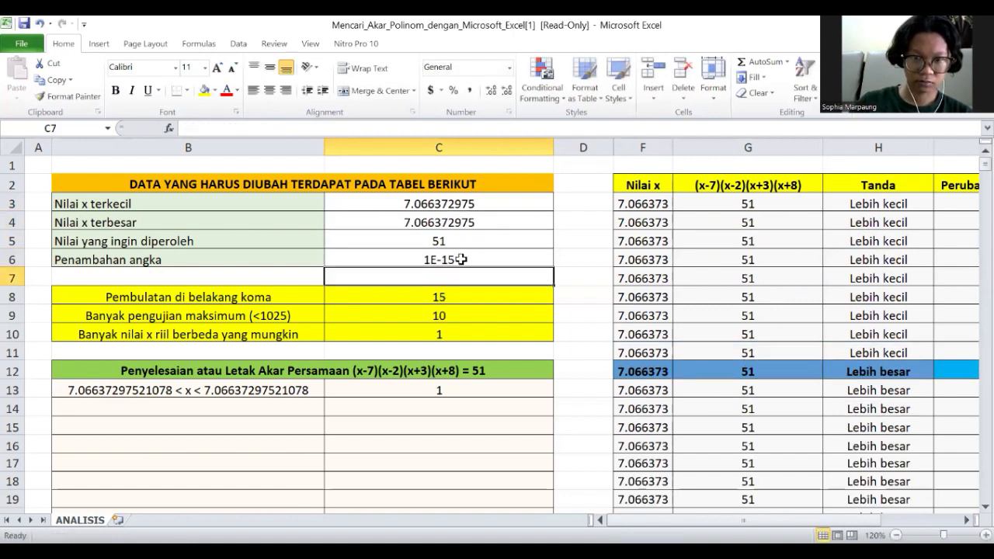
Examine the full stored decimals of the smallest and largest x values and the resulting root interval in the solution table
left_click(475, 205)
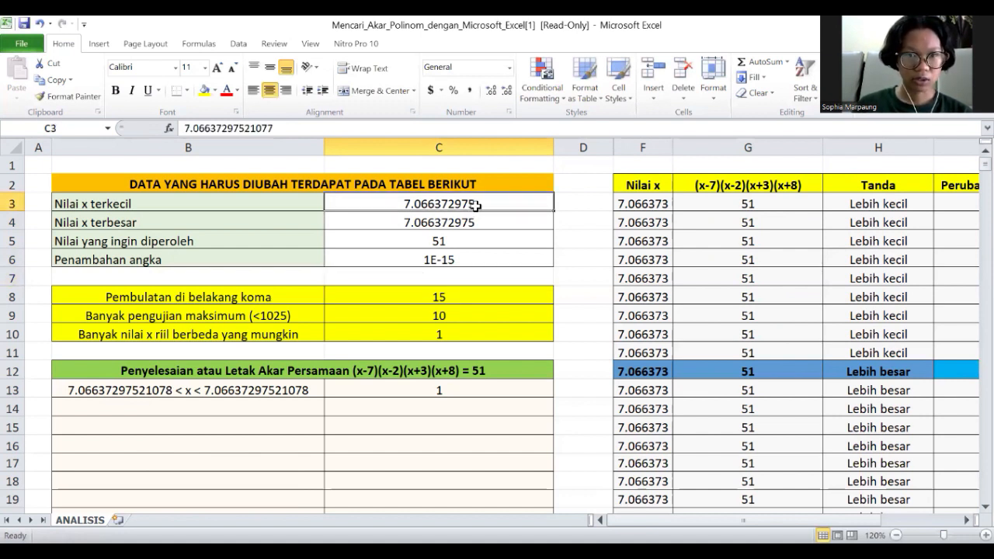
double_click(492, 205)
left_click(491, 222)
double_click(488, 224)
left_click(489, 203)
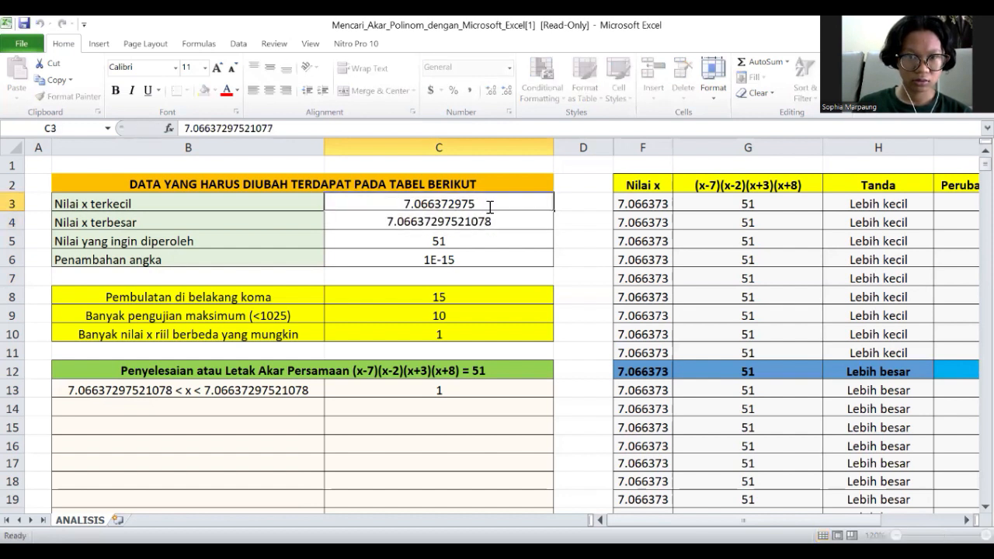
double_click(490, 206)
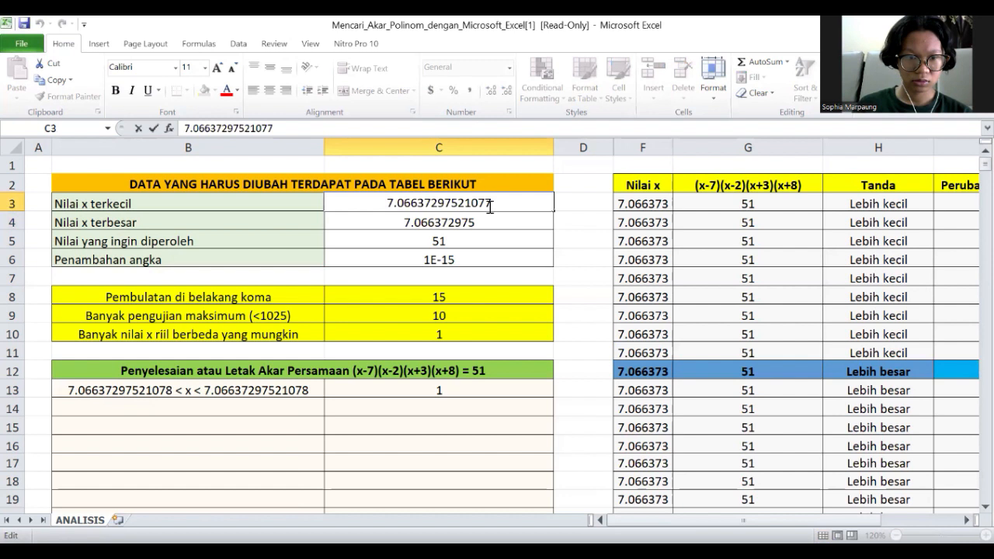
left_click(494, 221)
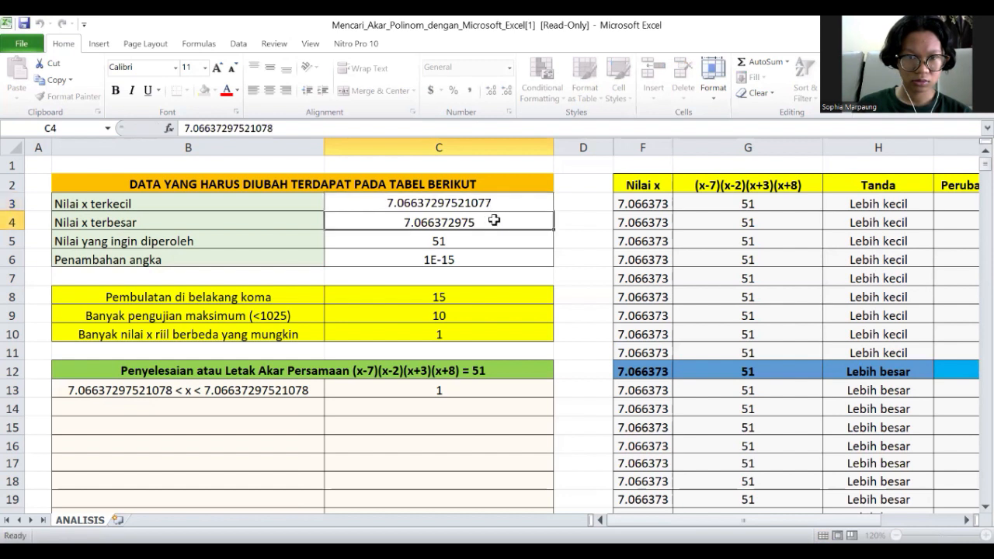
left_click(298, 394)
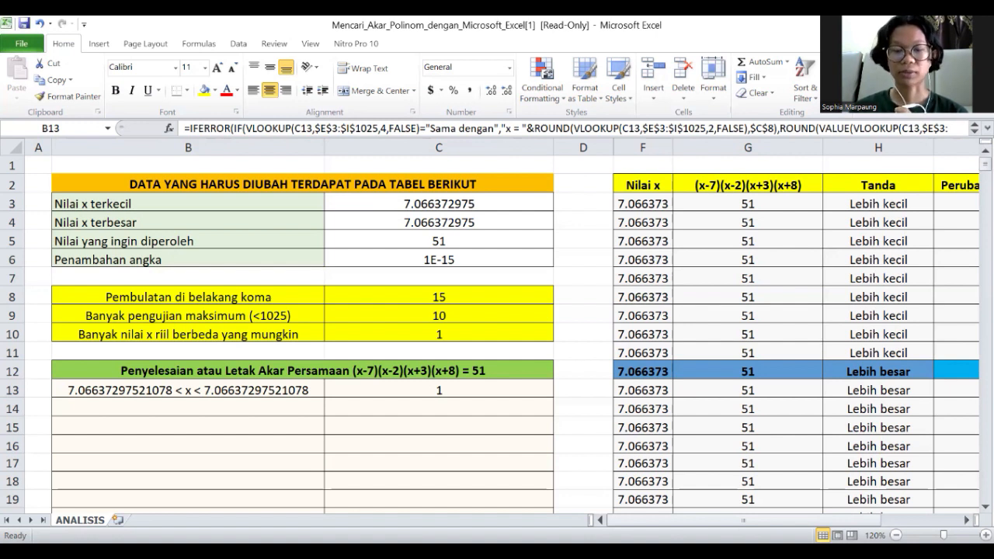
left_click(572, 164)
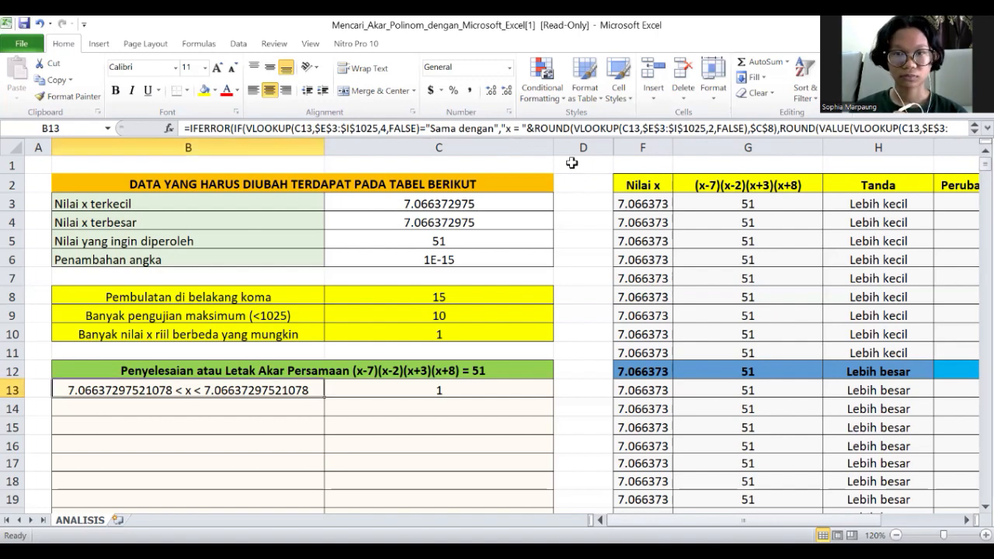